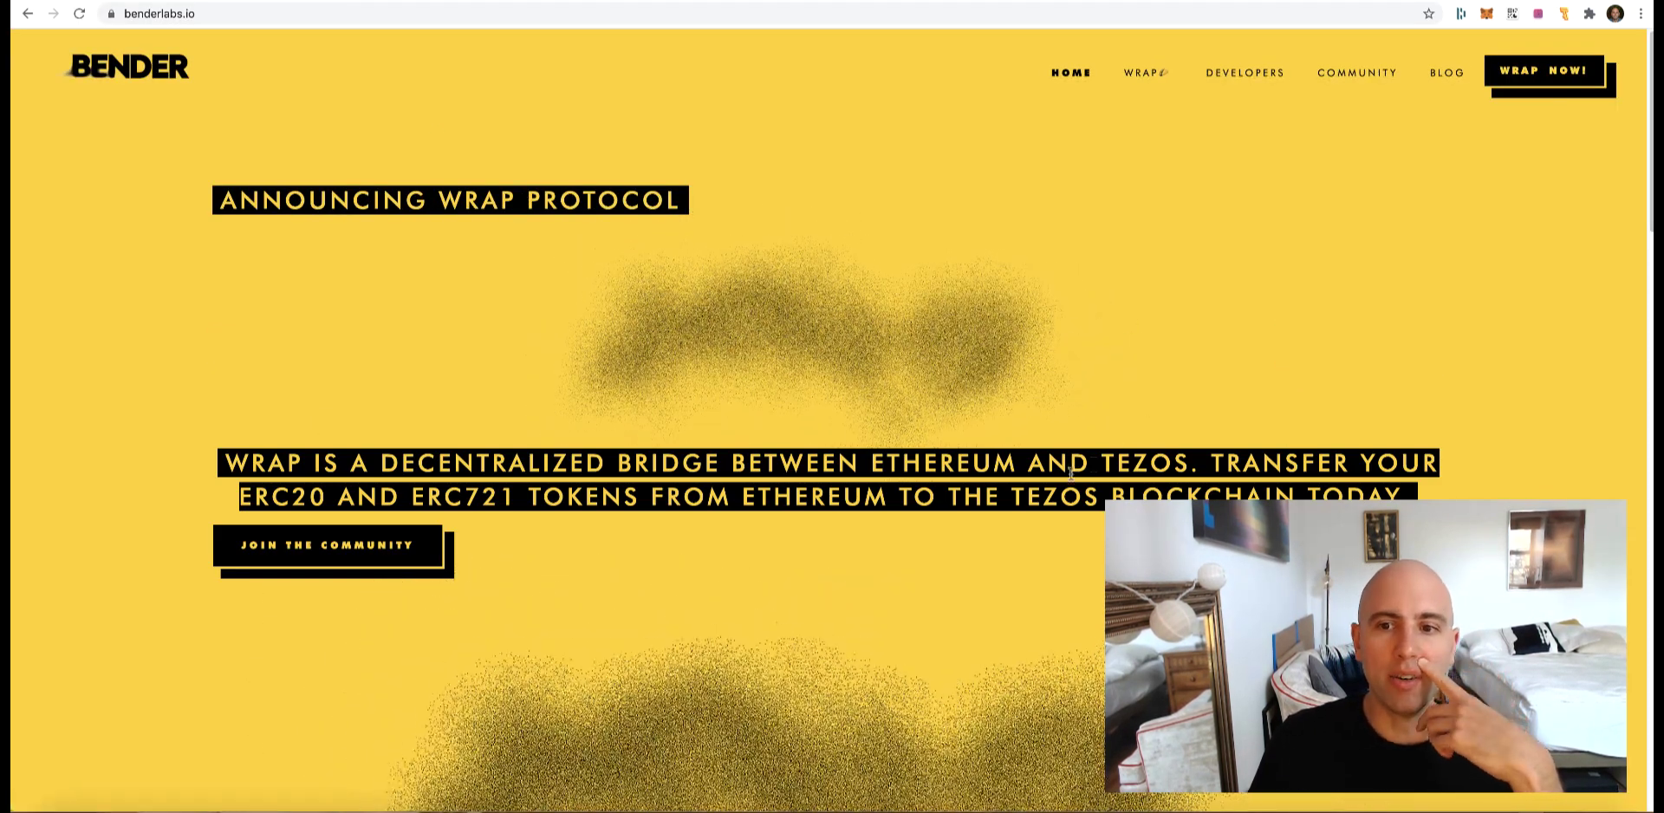
Scroll through benderlabs.io, then open the Wrap page from the top navigation.
scroll(953, 485, "down", 12)
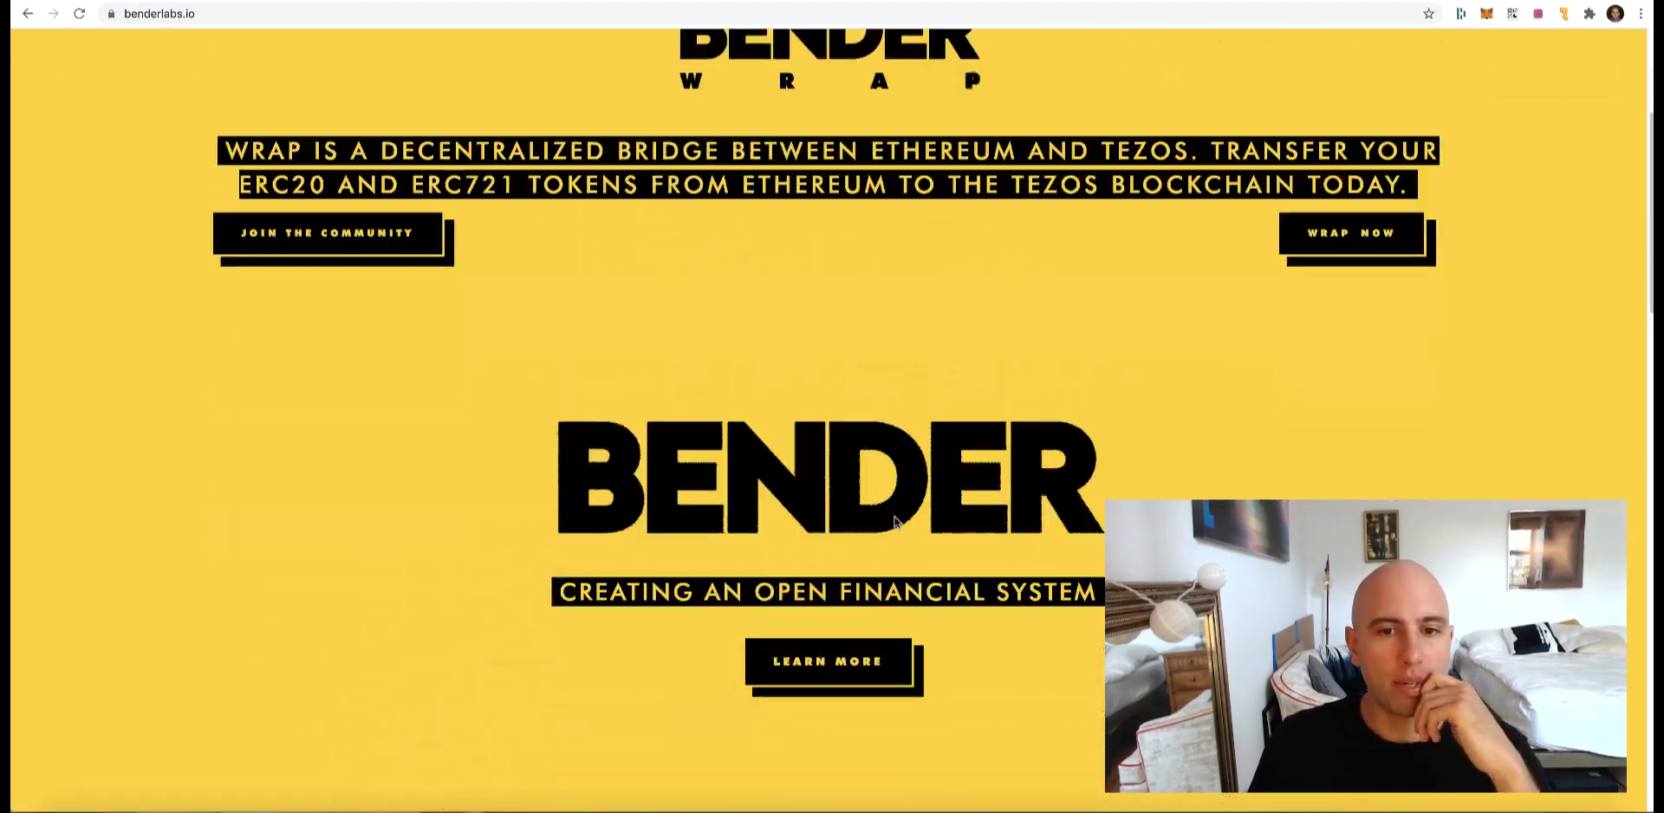
scroll(921, 413, "down", 9)
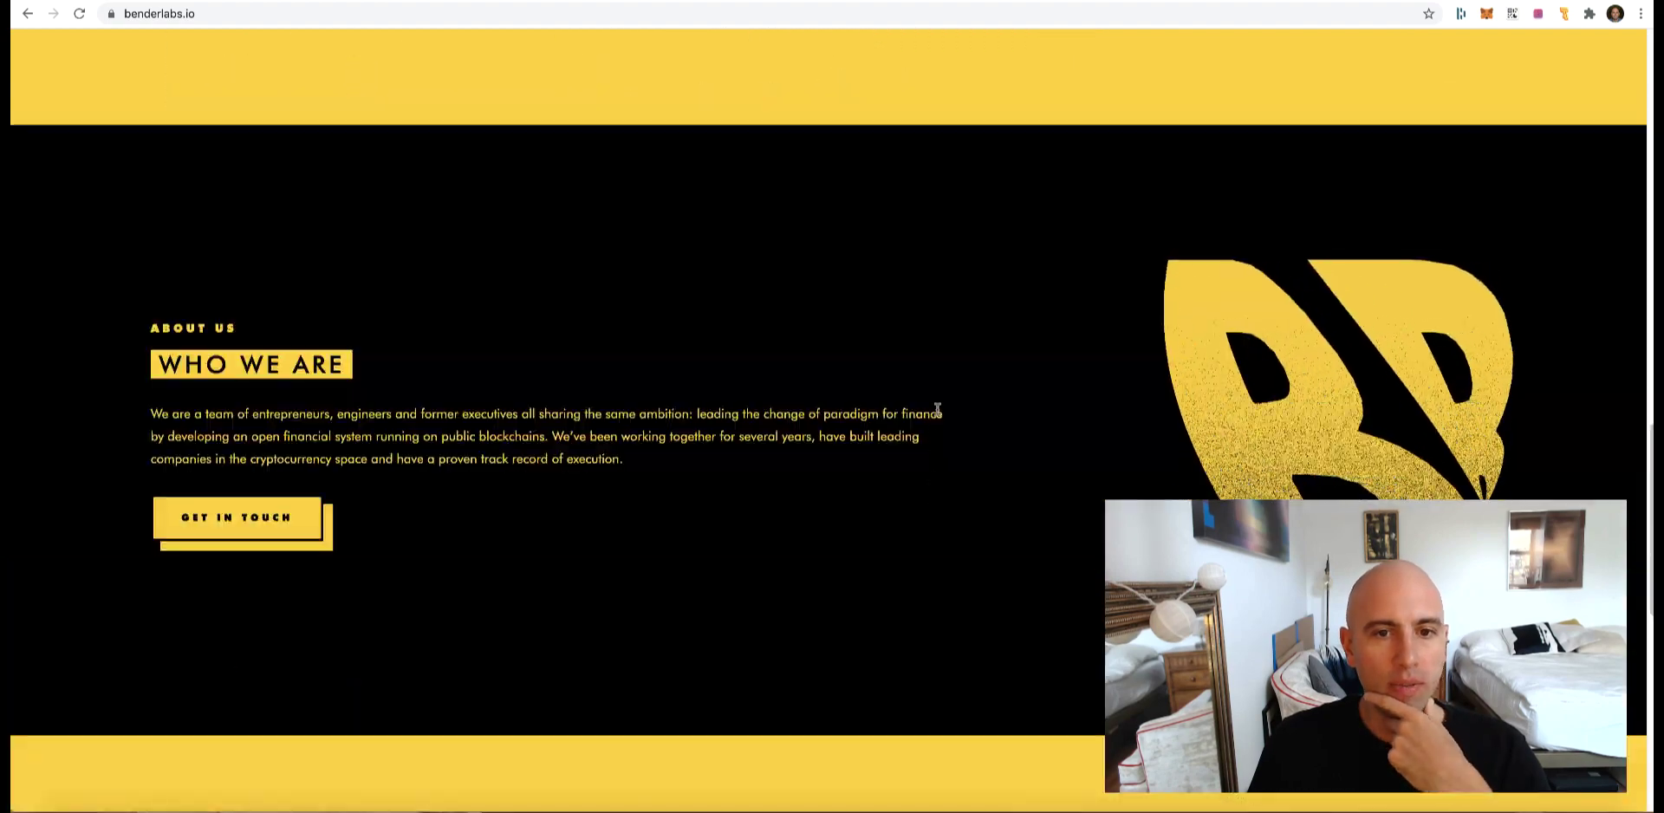
key("Home")
left_click(1156, 78)
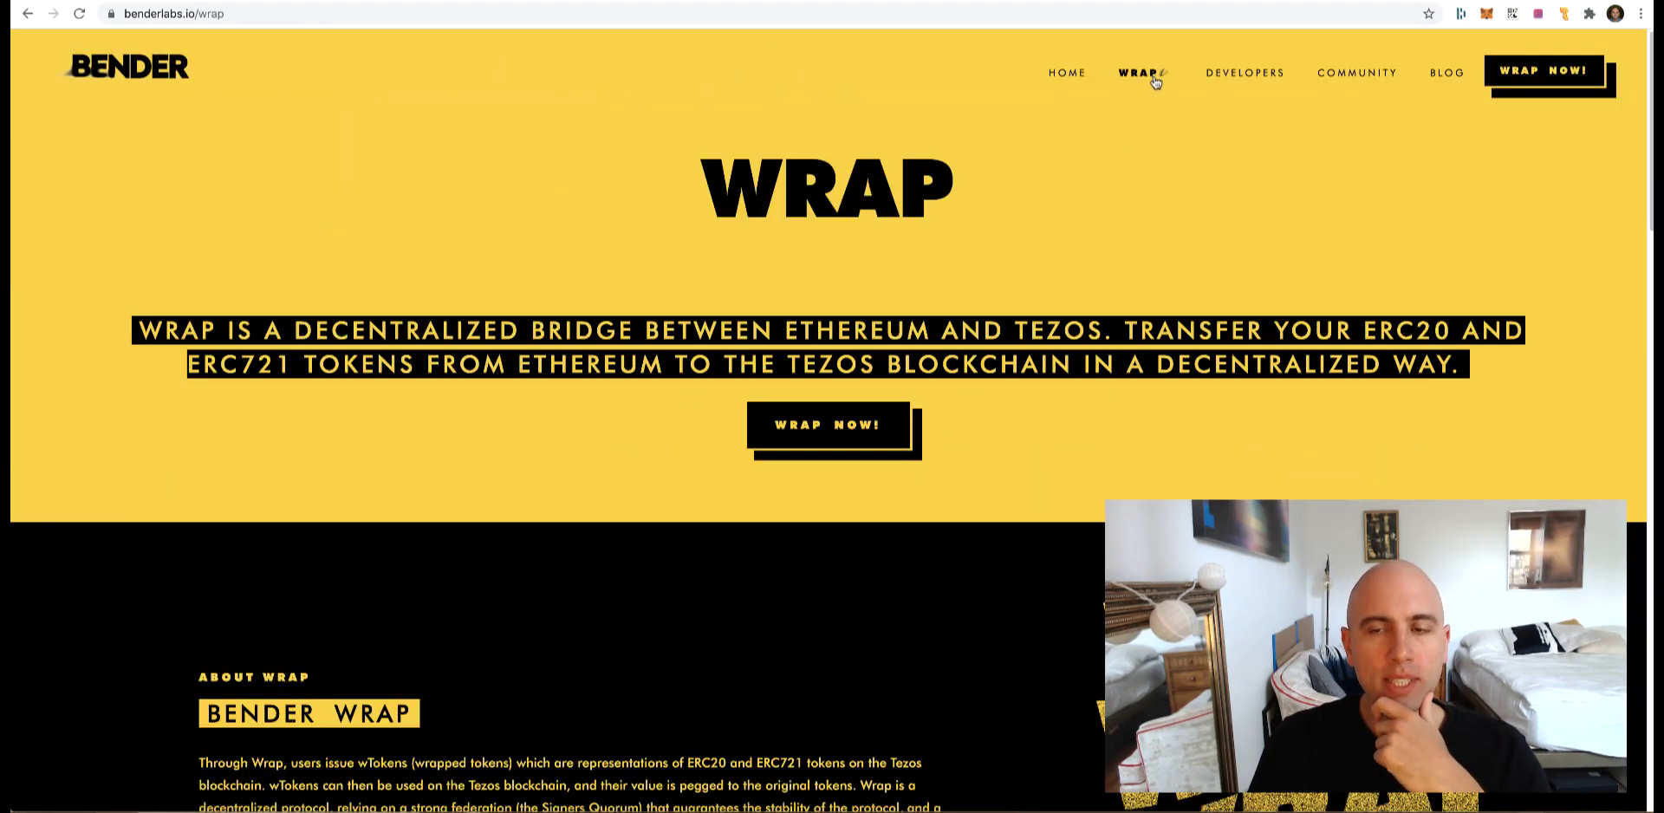
Launch the Wrap app and connect Temple as the Tezos wallet and Metamask for Ethereum.
left_click(824, 424)
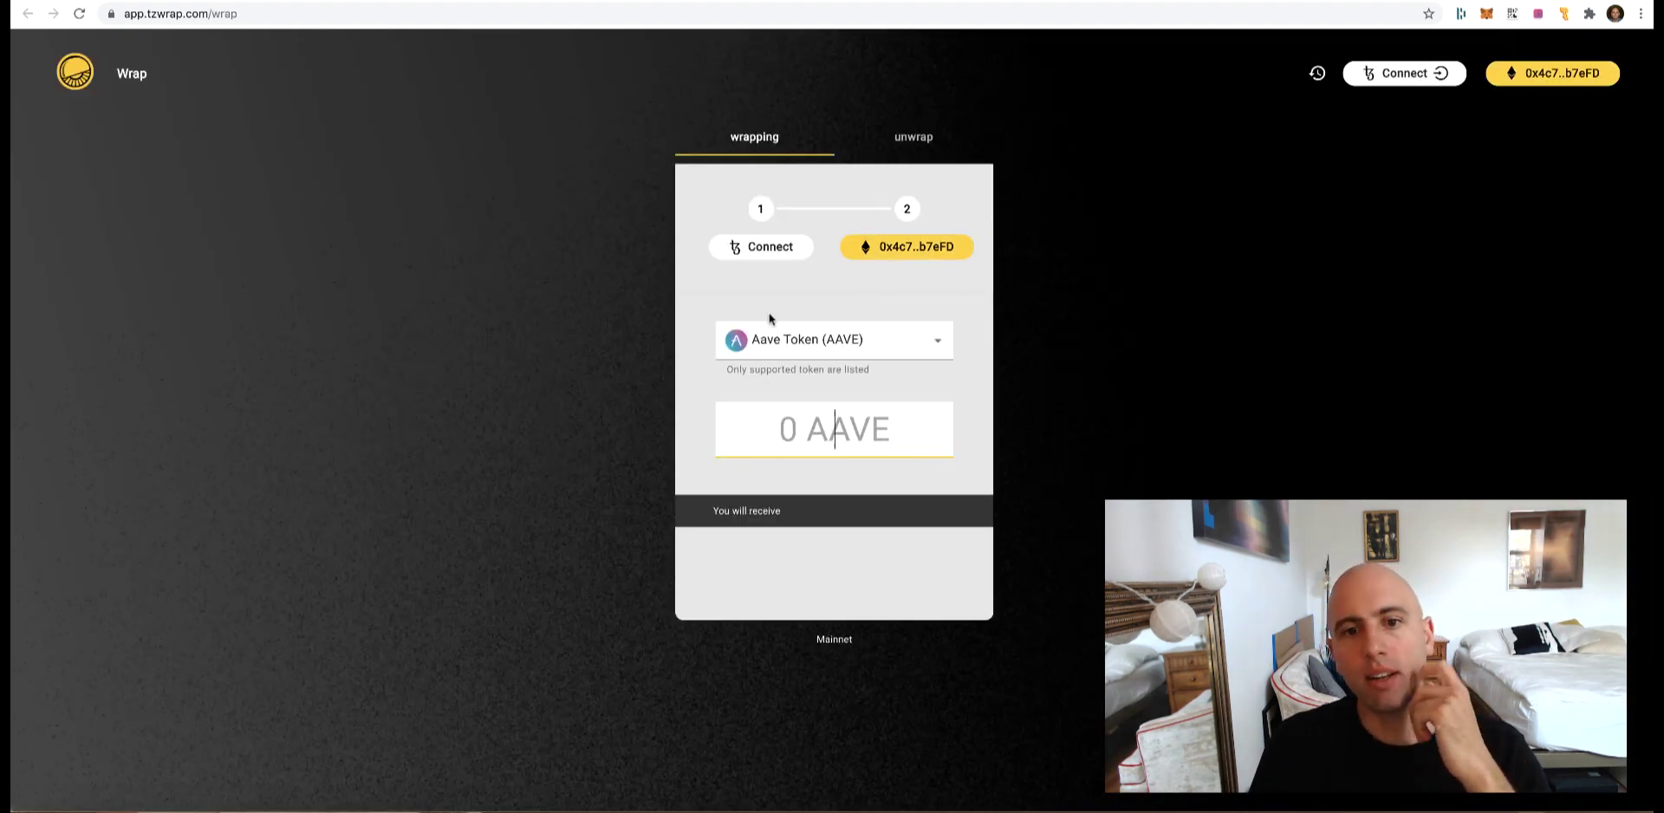
left_click(1404, 75)
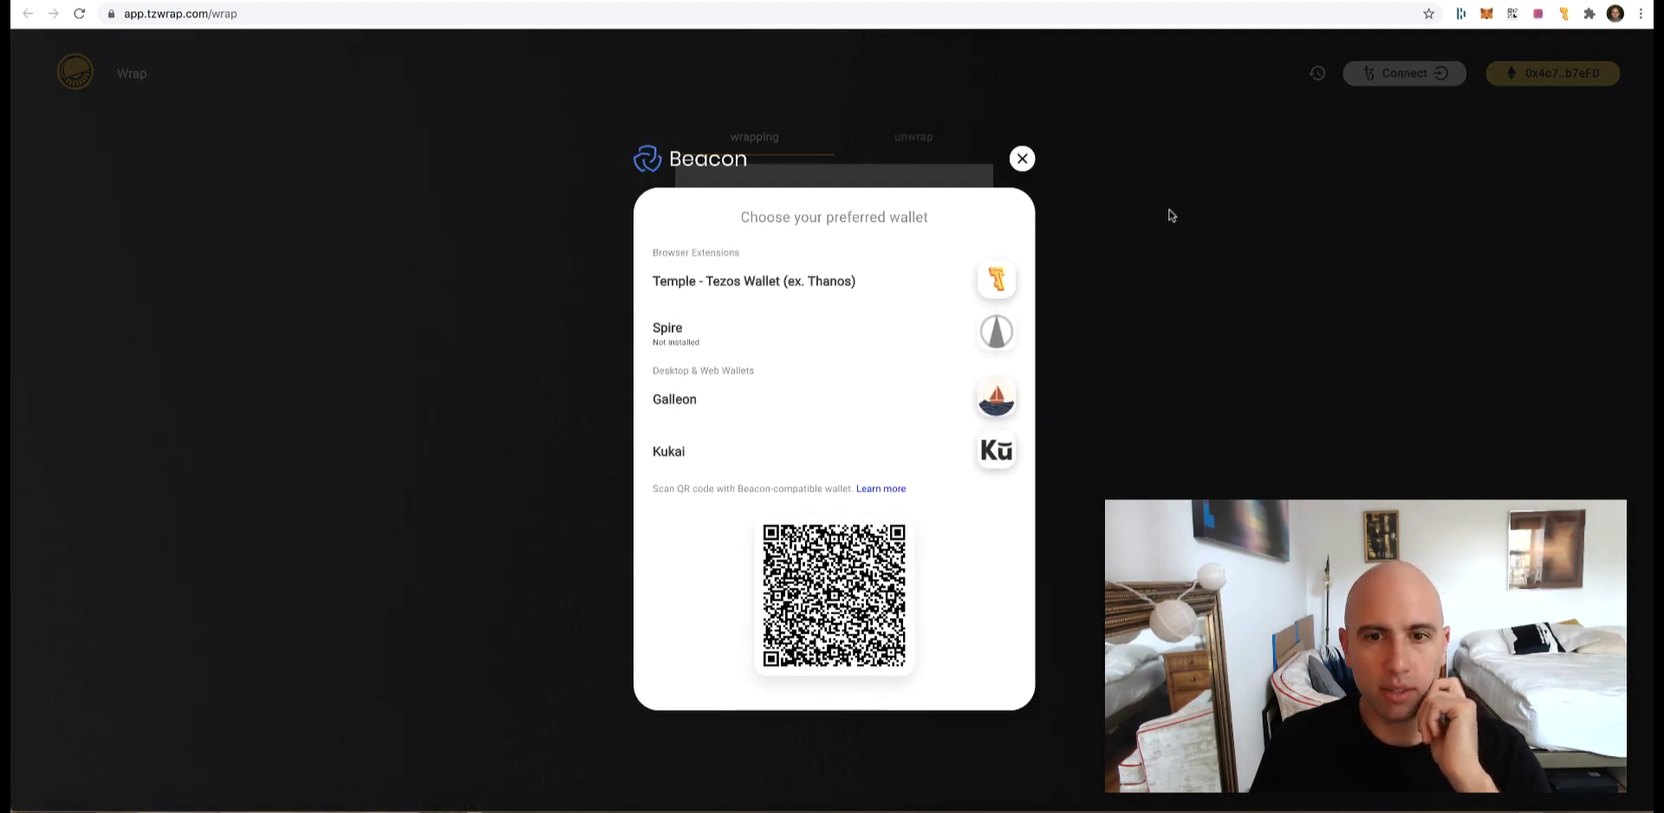
left_click(762, 282)
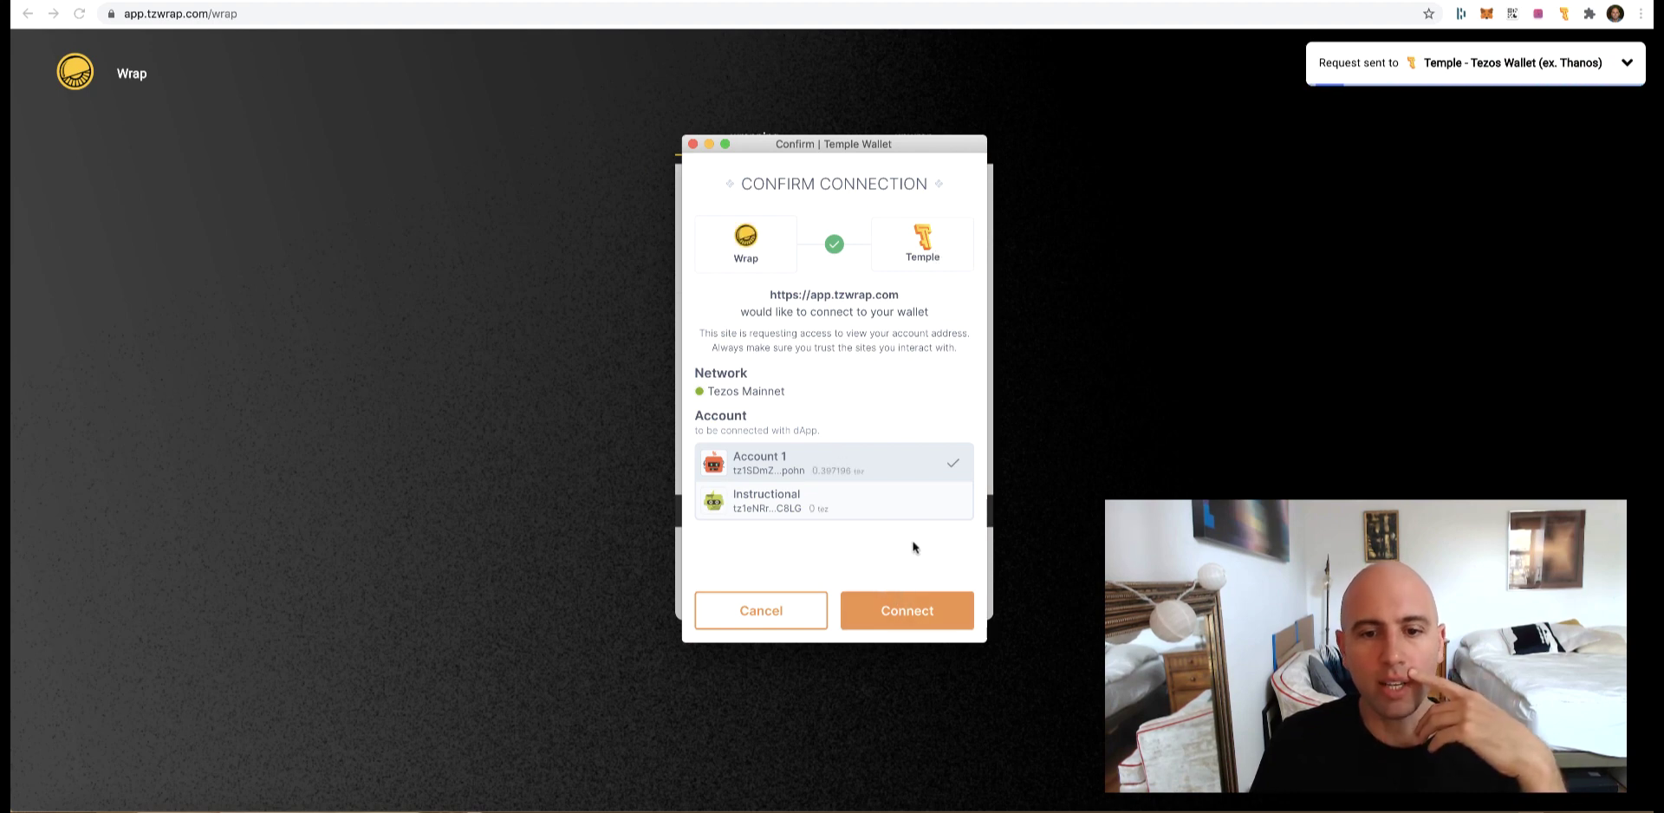
left_click(907, 611)
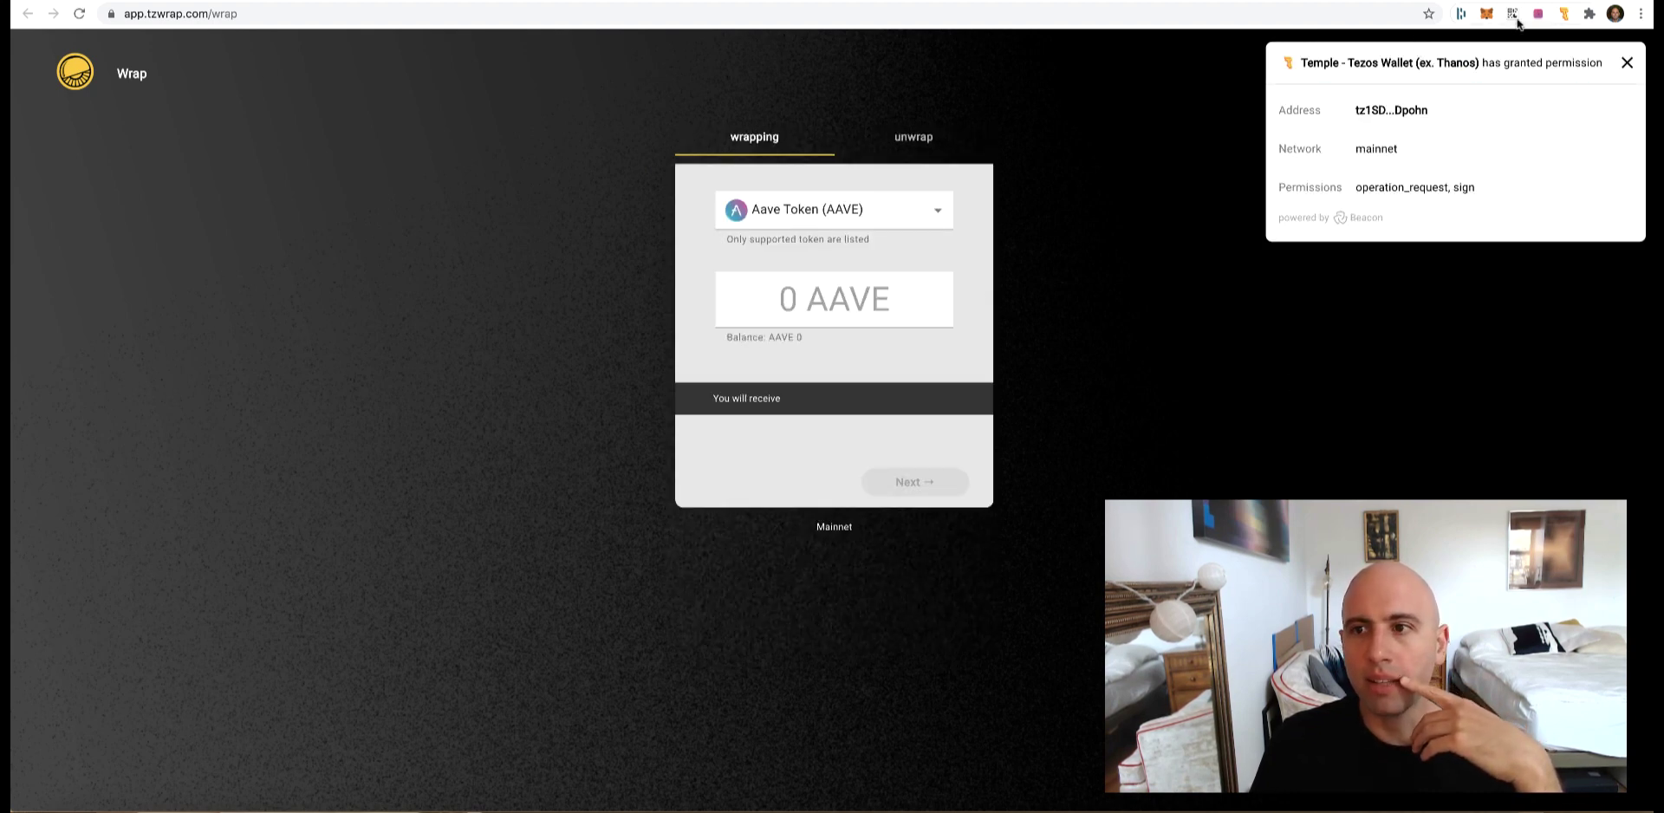
left_click(1627, 62)
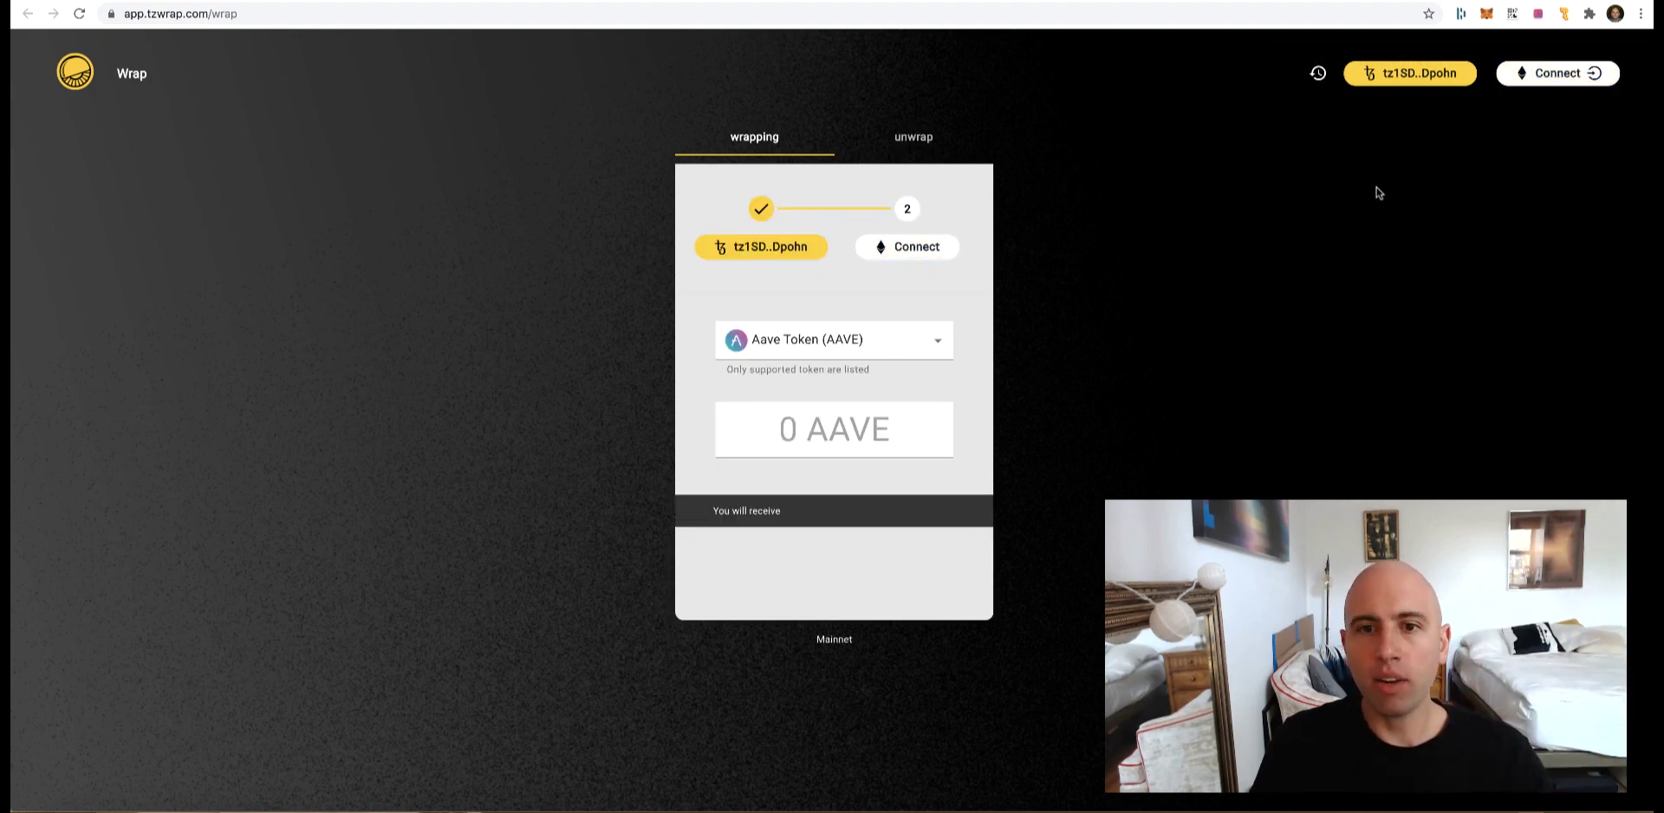
left_click(1558, 78)
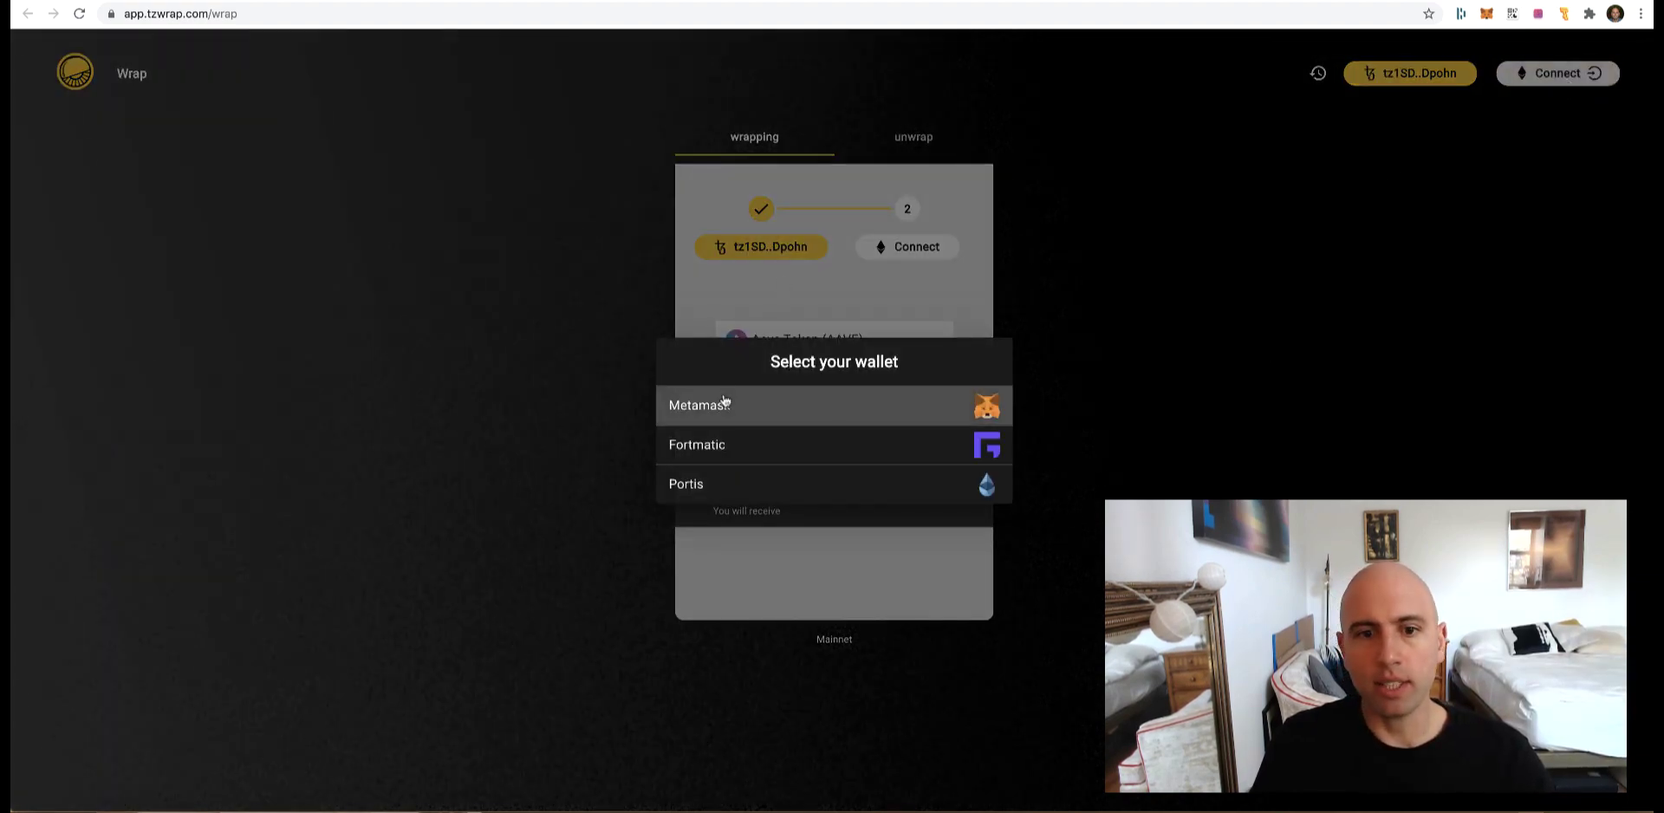
left_click(724, 400)
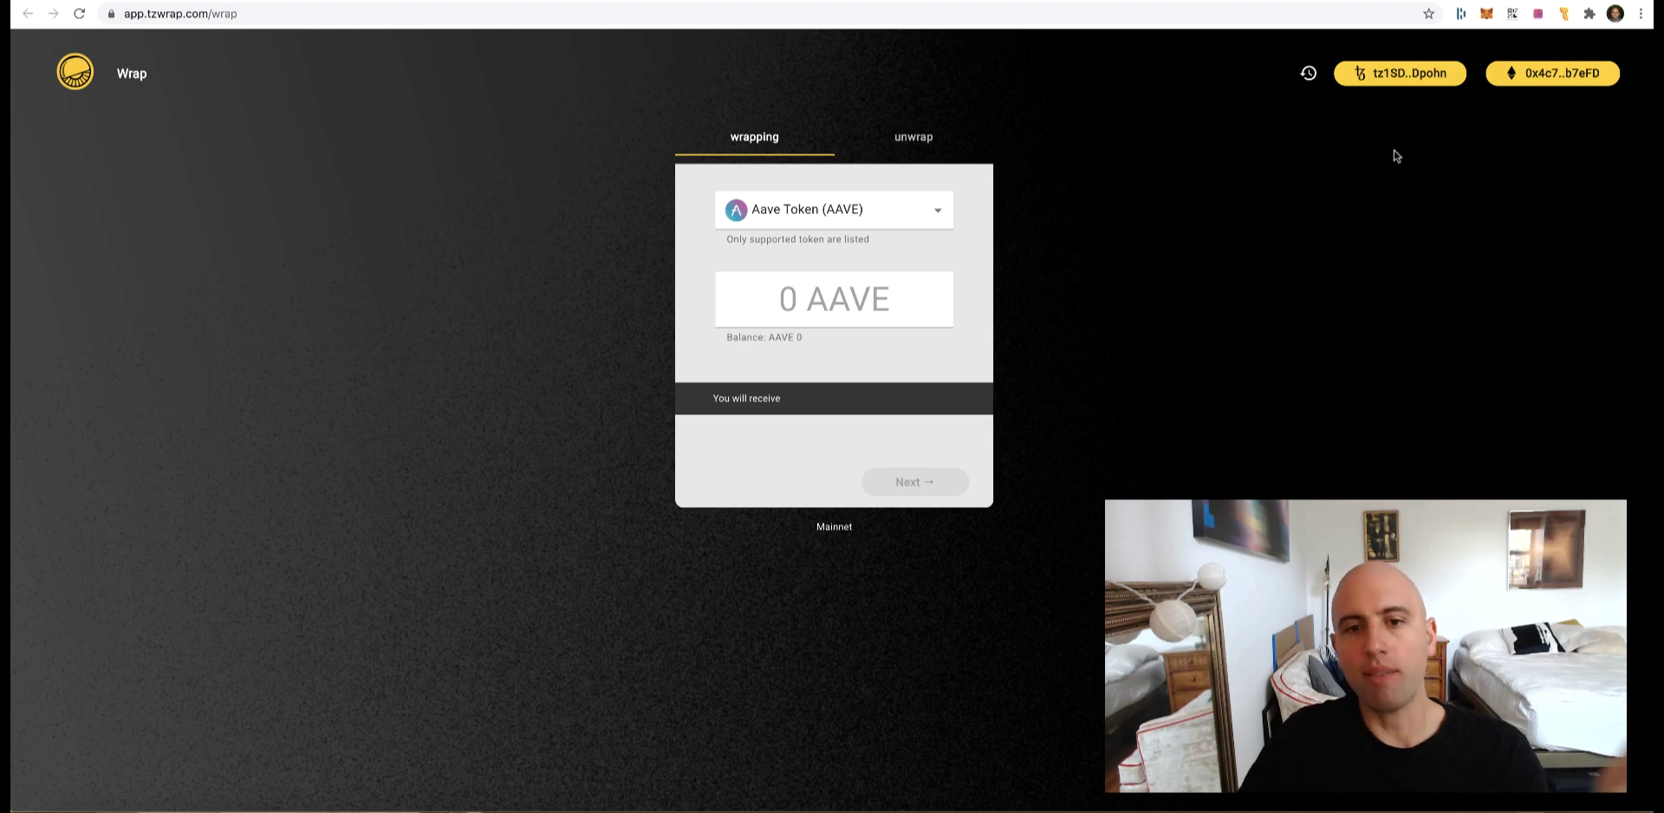
Choose Matic Token (MATIC), enter 1000 as the amount, and proceed to the confirmation details.
left_click(846, 221)
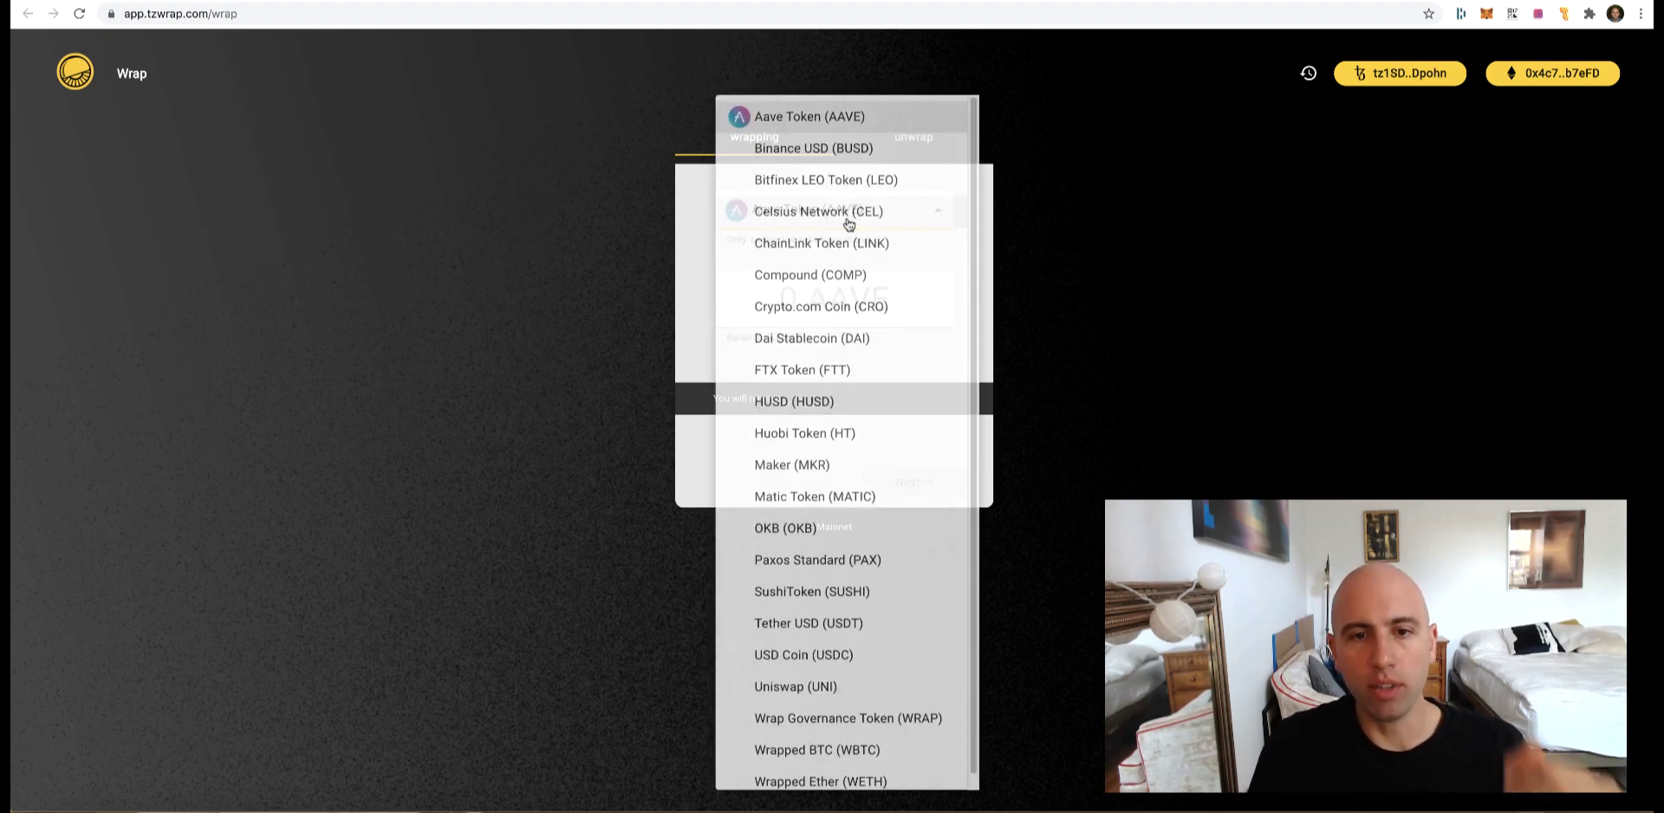
left_click(803, 506)
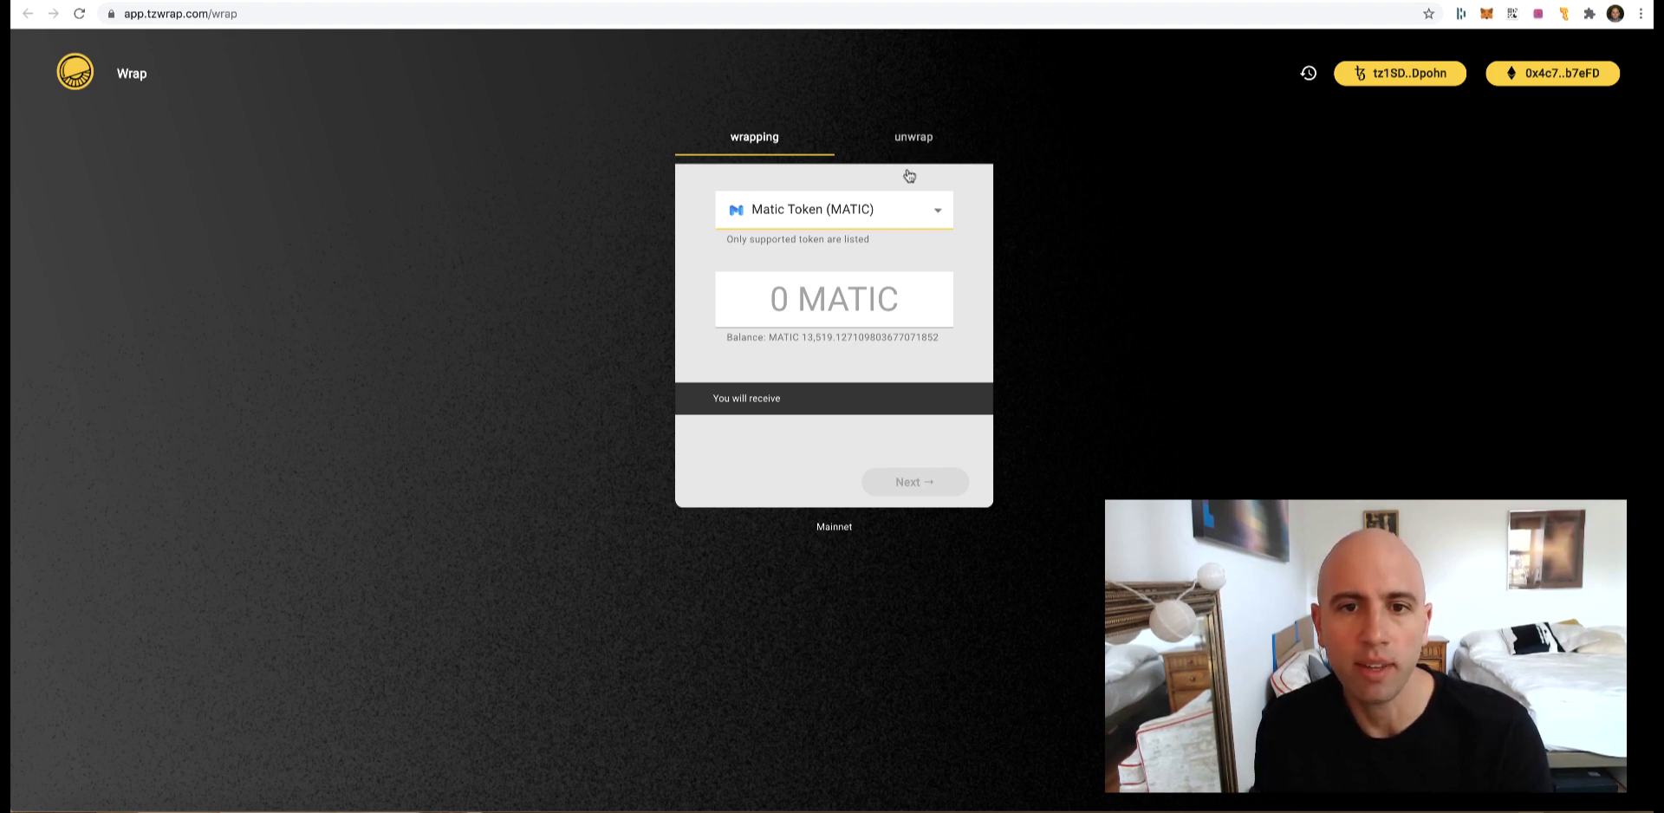
left_click(855, 299)
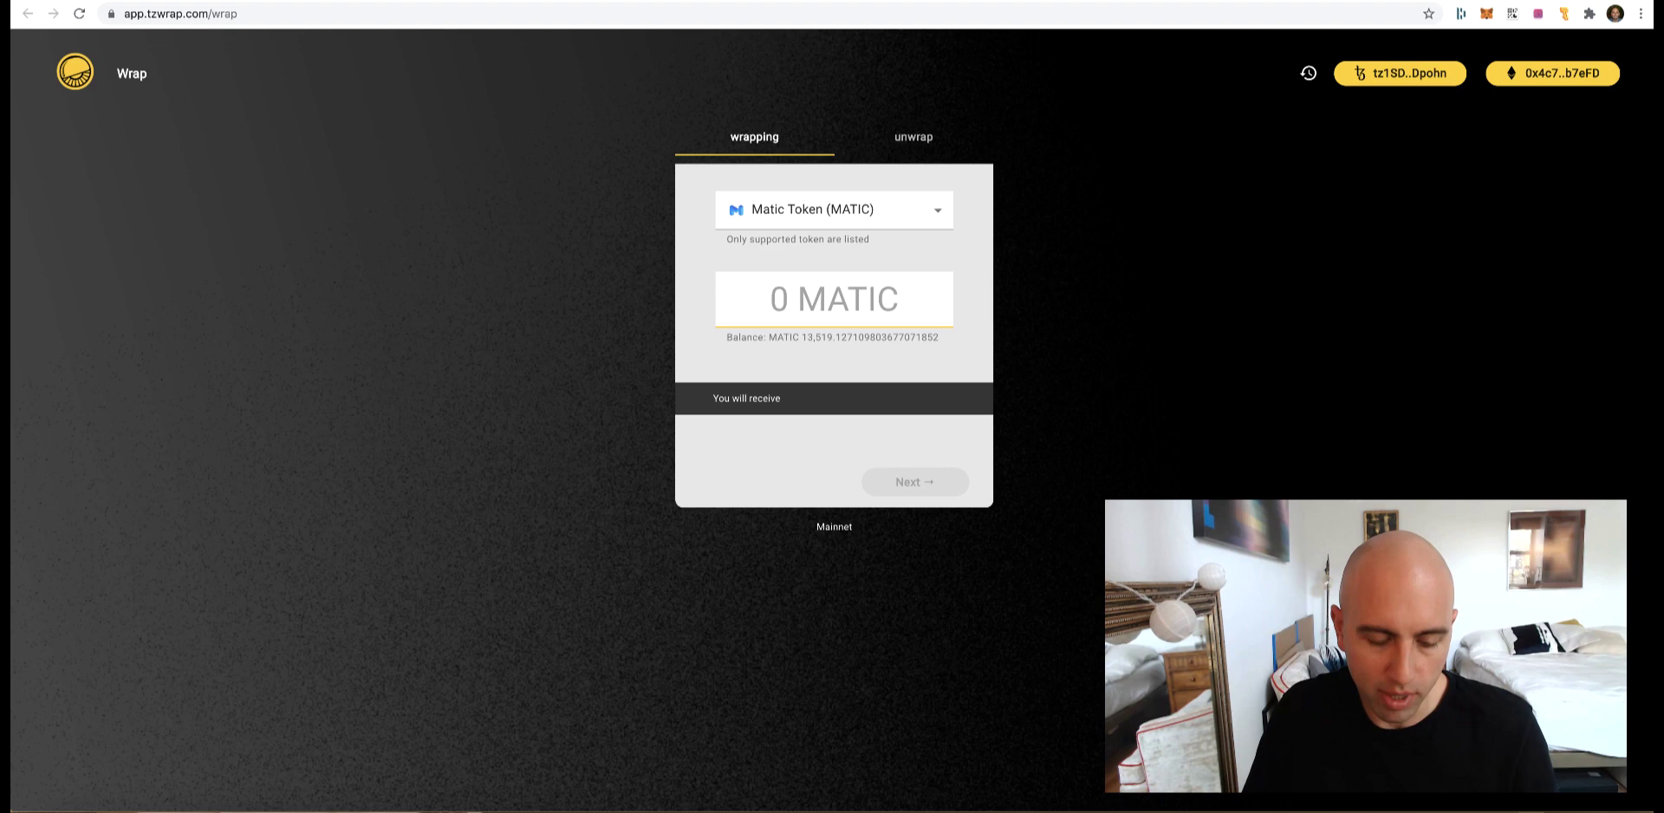
type("1000")
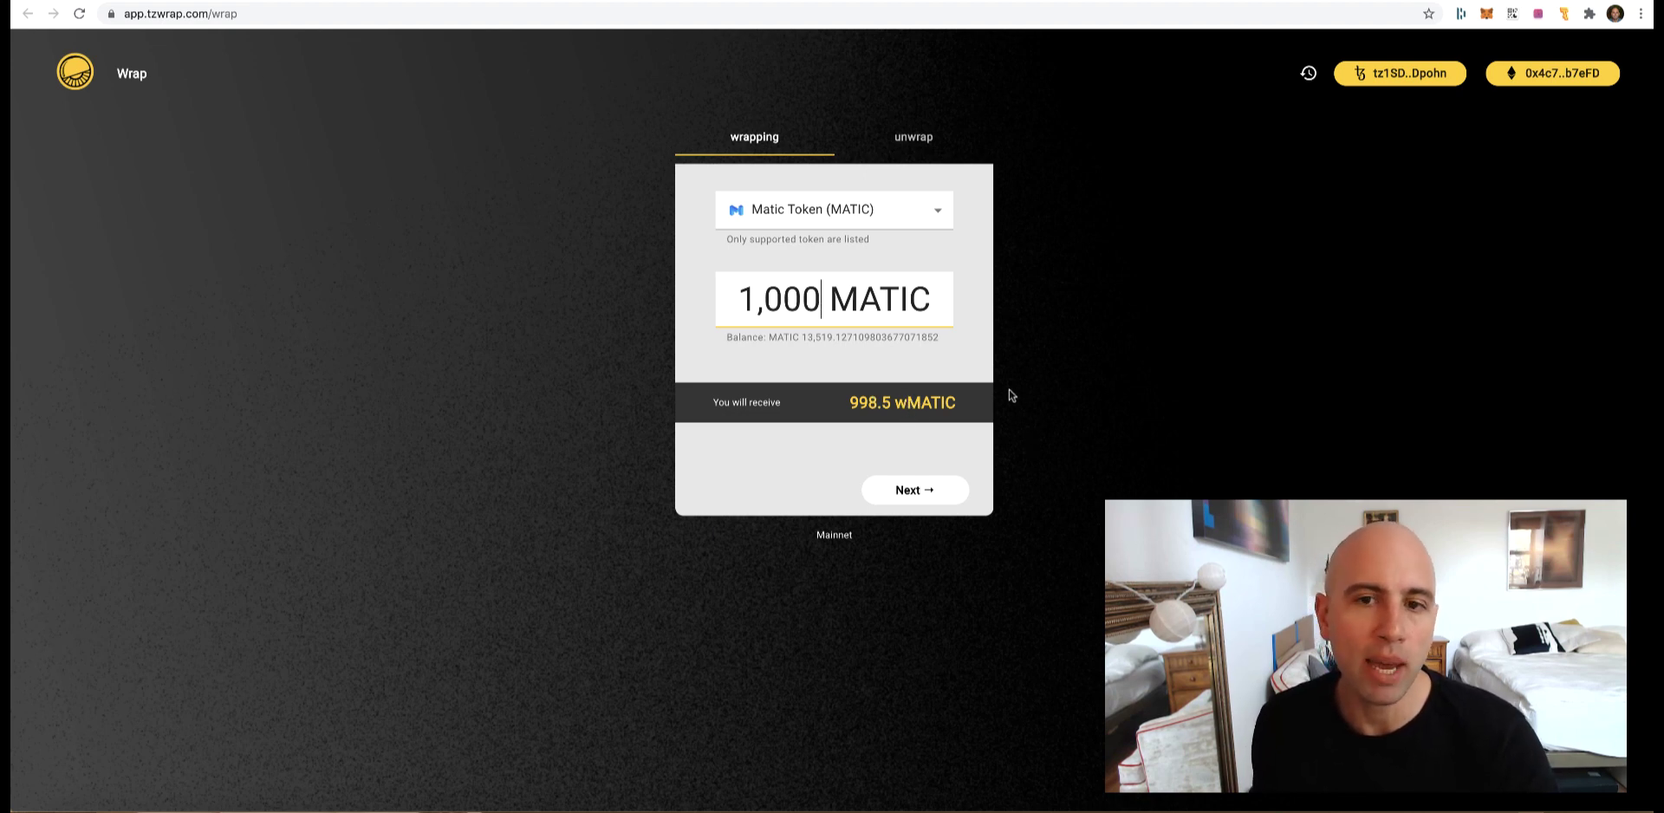
left_click(920, 490)
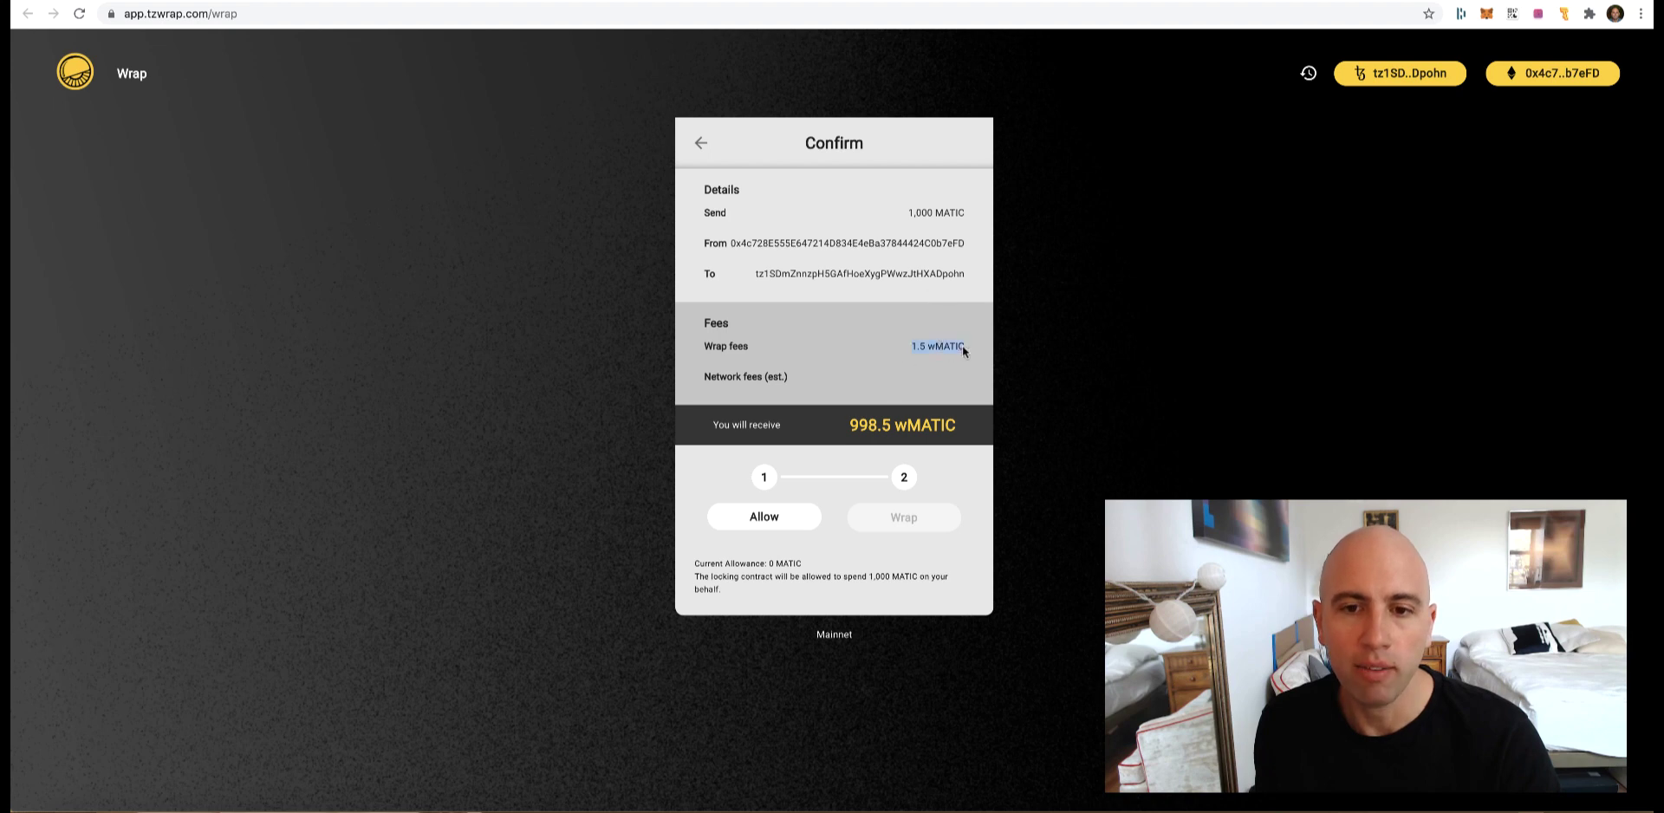
Allow the locking contract to spend 1,000 MATIC, reviewing MetaMask gas settings before confirming.
left_click(774, 524)
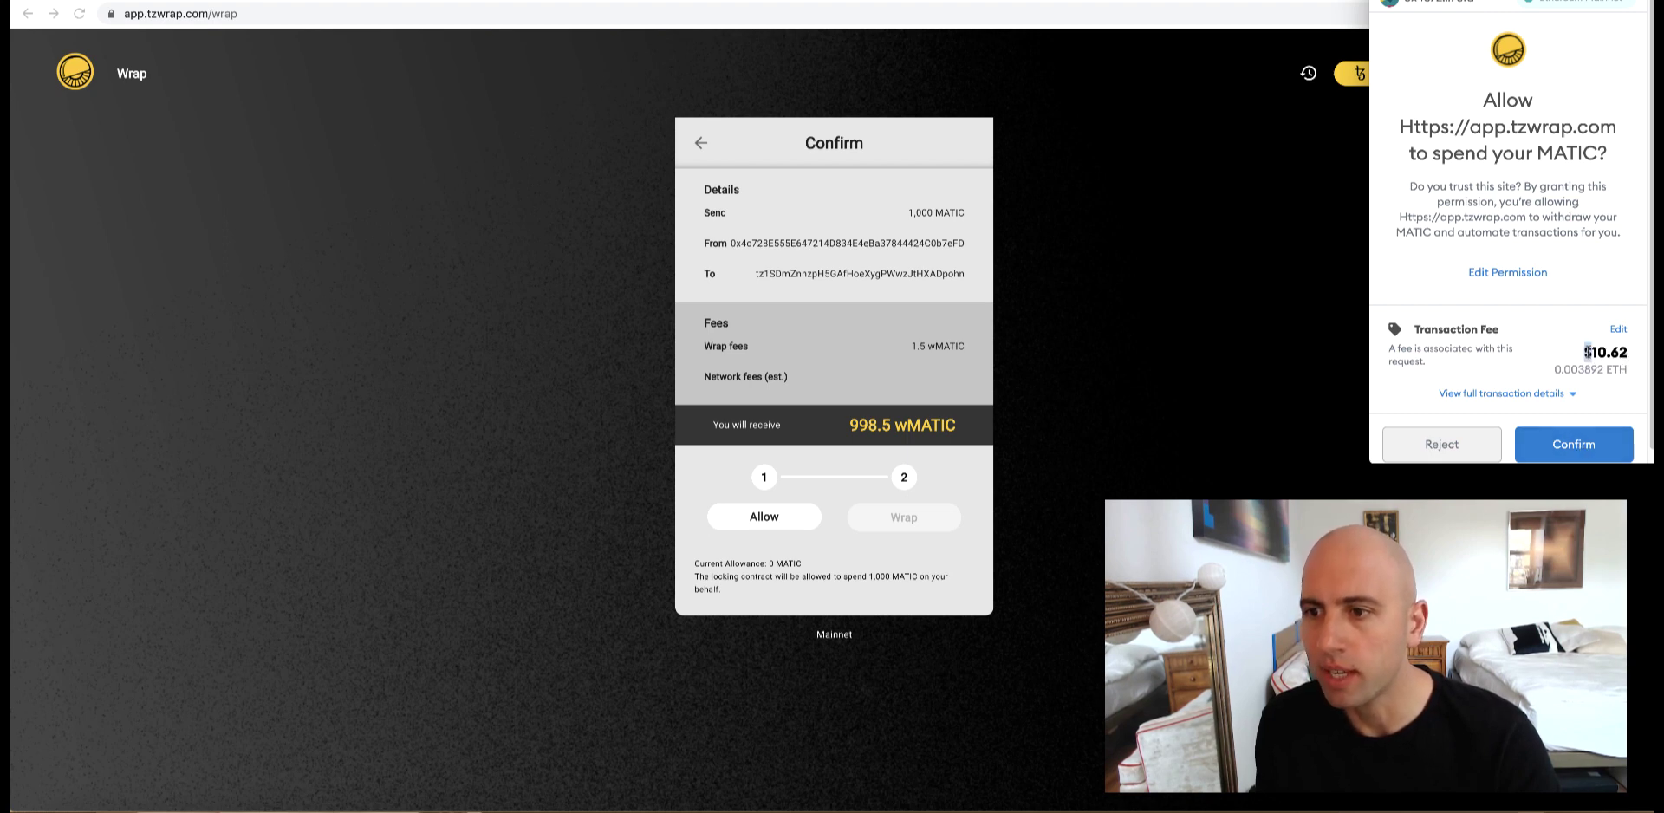
left_click_drag(1585, 352, 1628, 355)
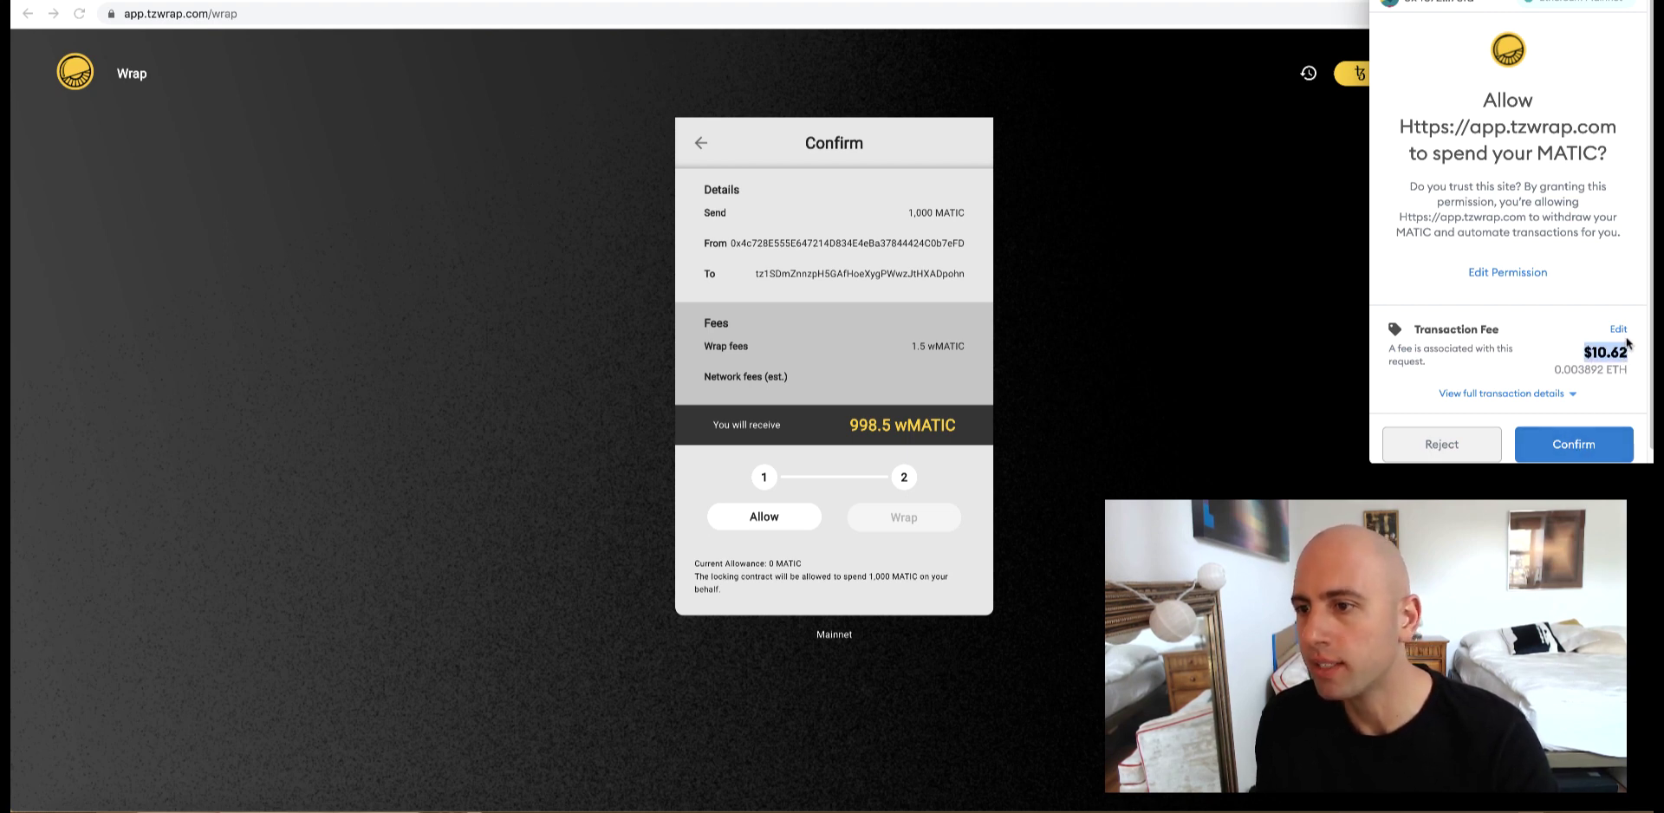
left_click(1618, 330)
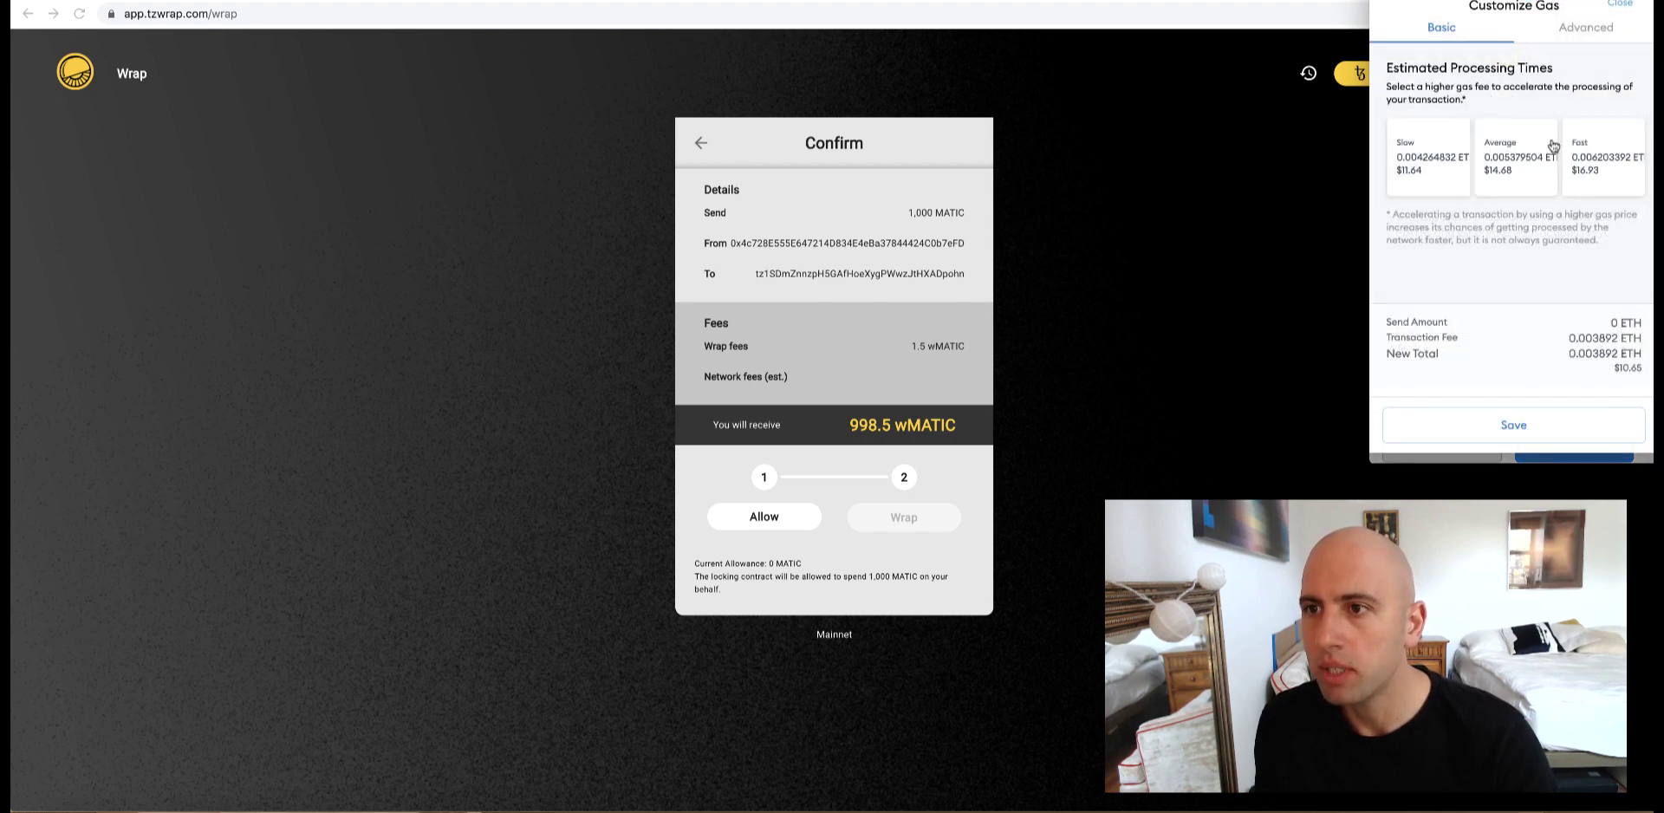
left_click(1590, 31)
left_click(1469, 37)
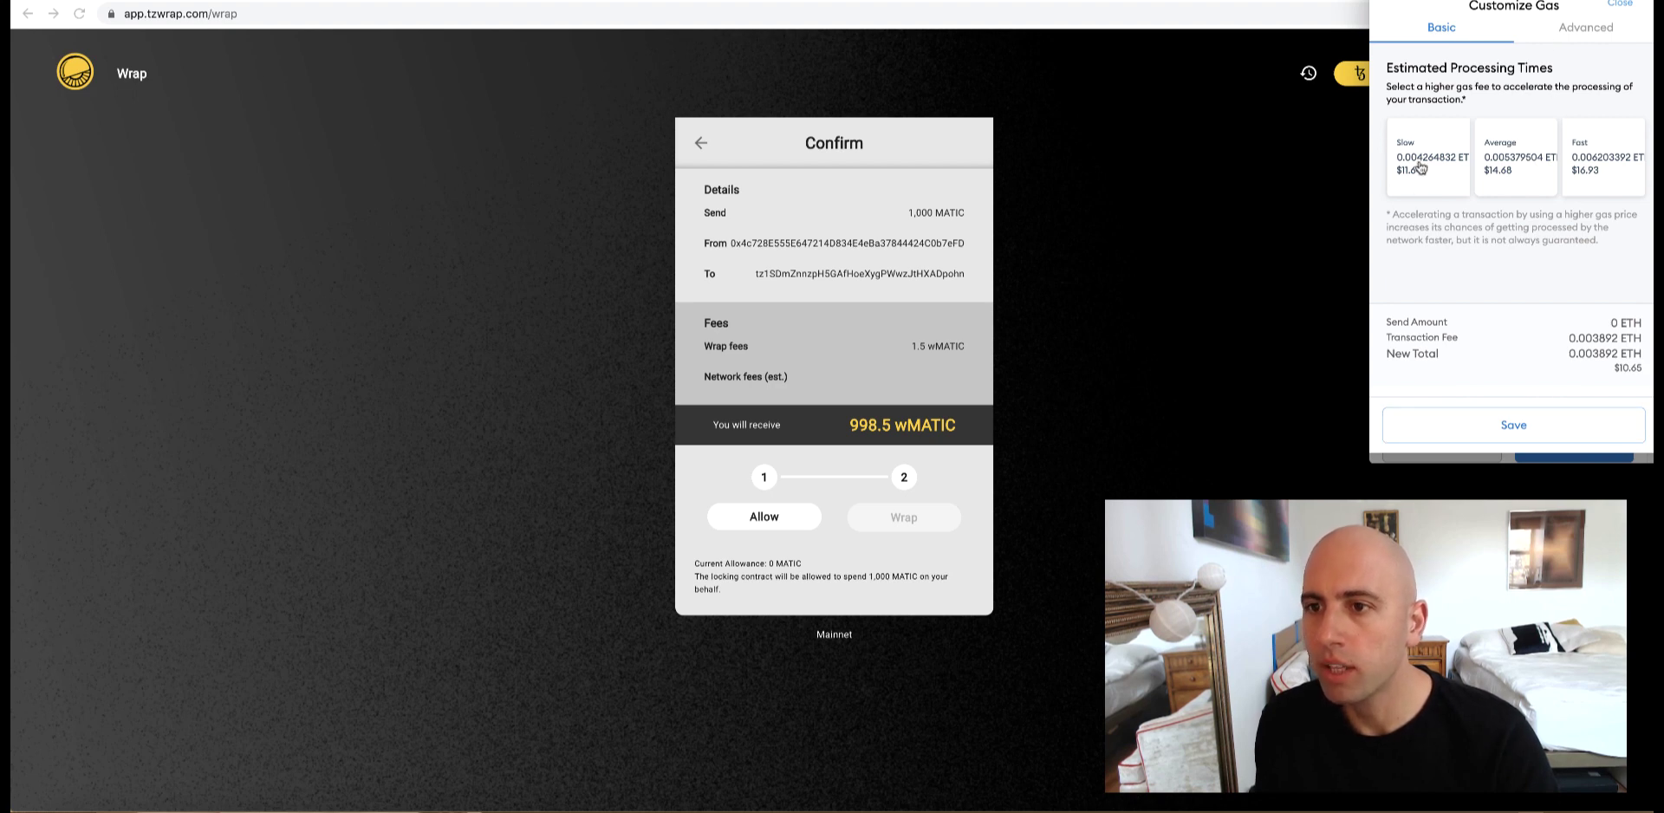
left_click(1548, 418)
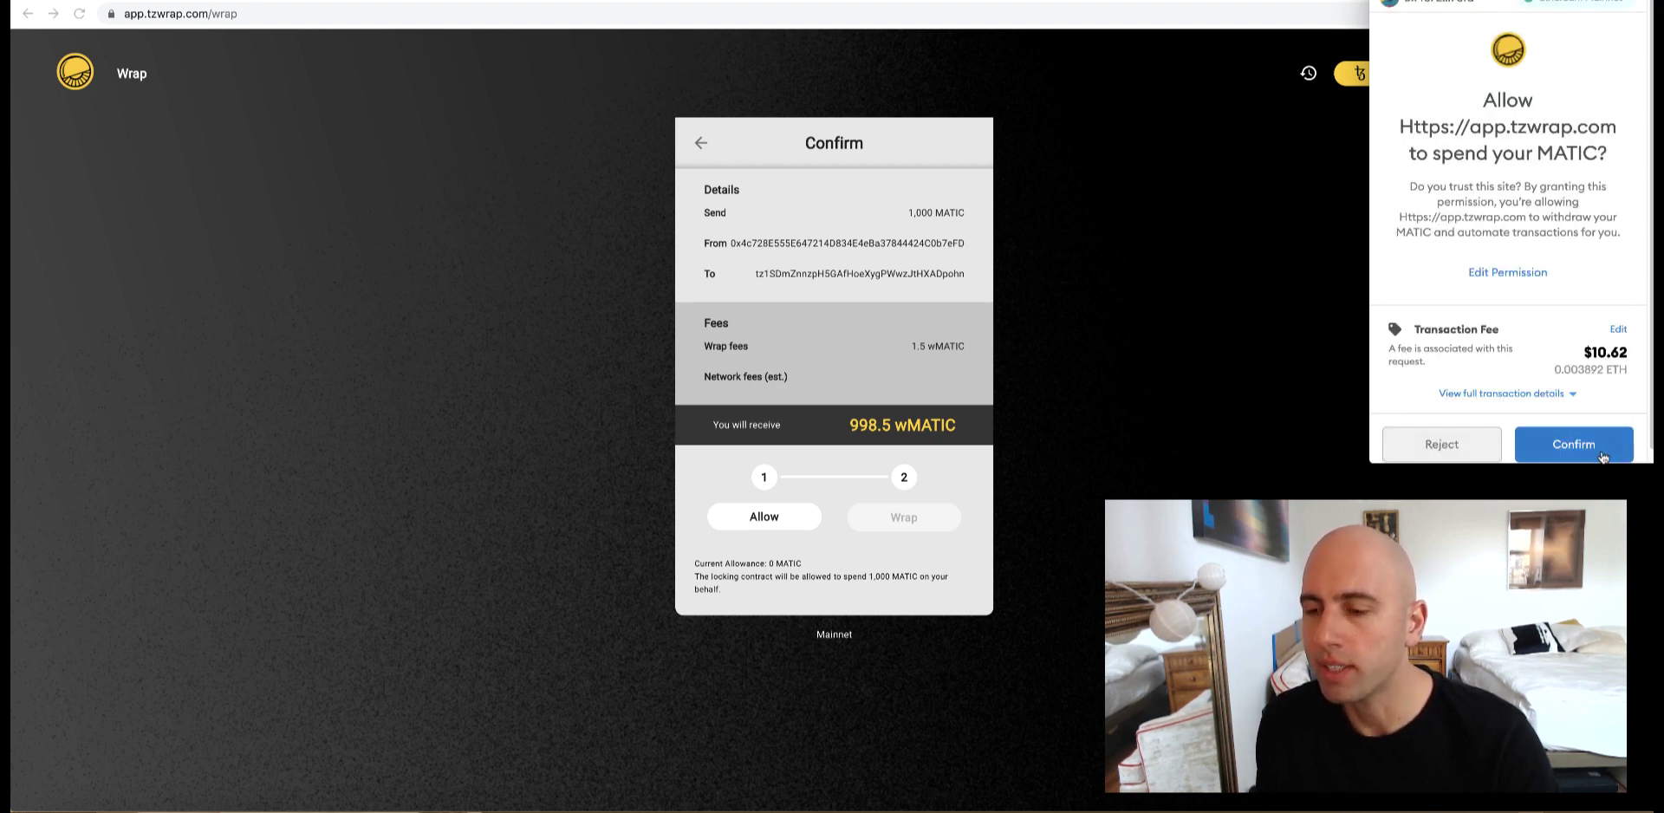
left_click(1572, 441)
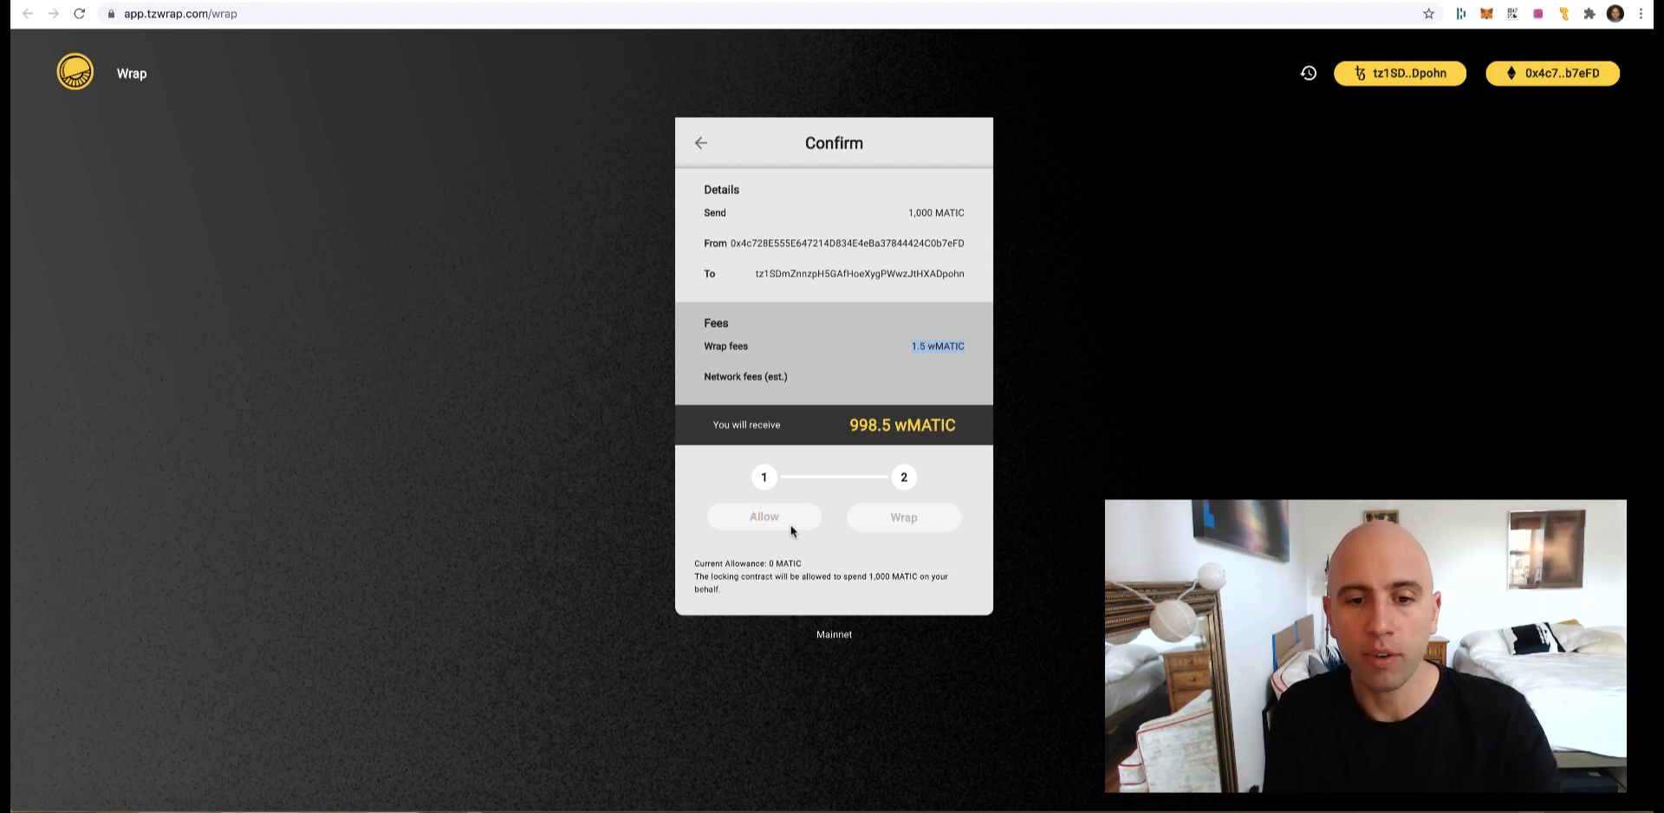
left_click(790, 531)
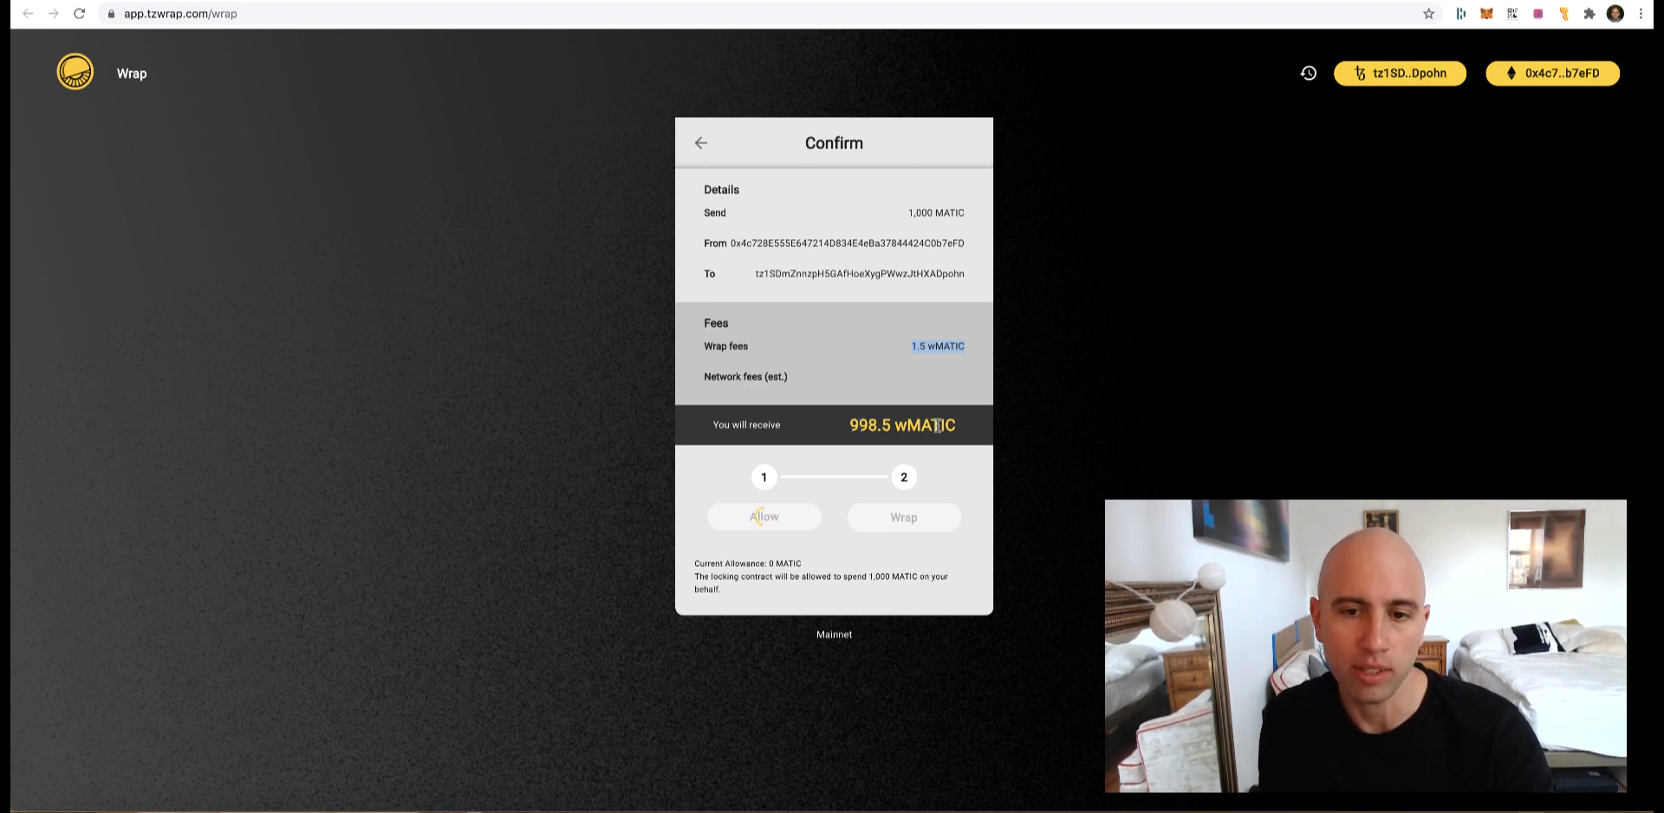
left_click_drag(954, 426, 912, 428)
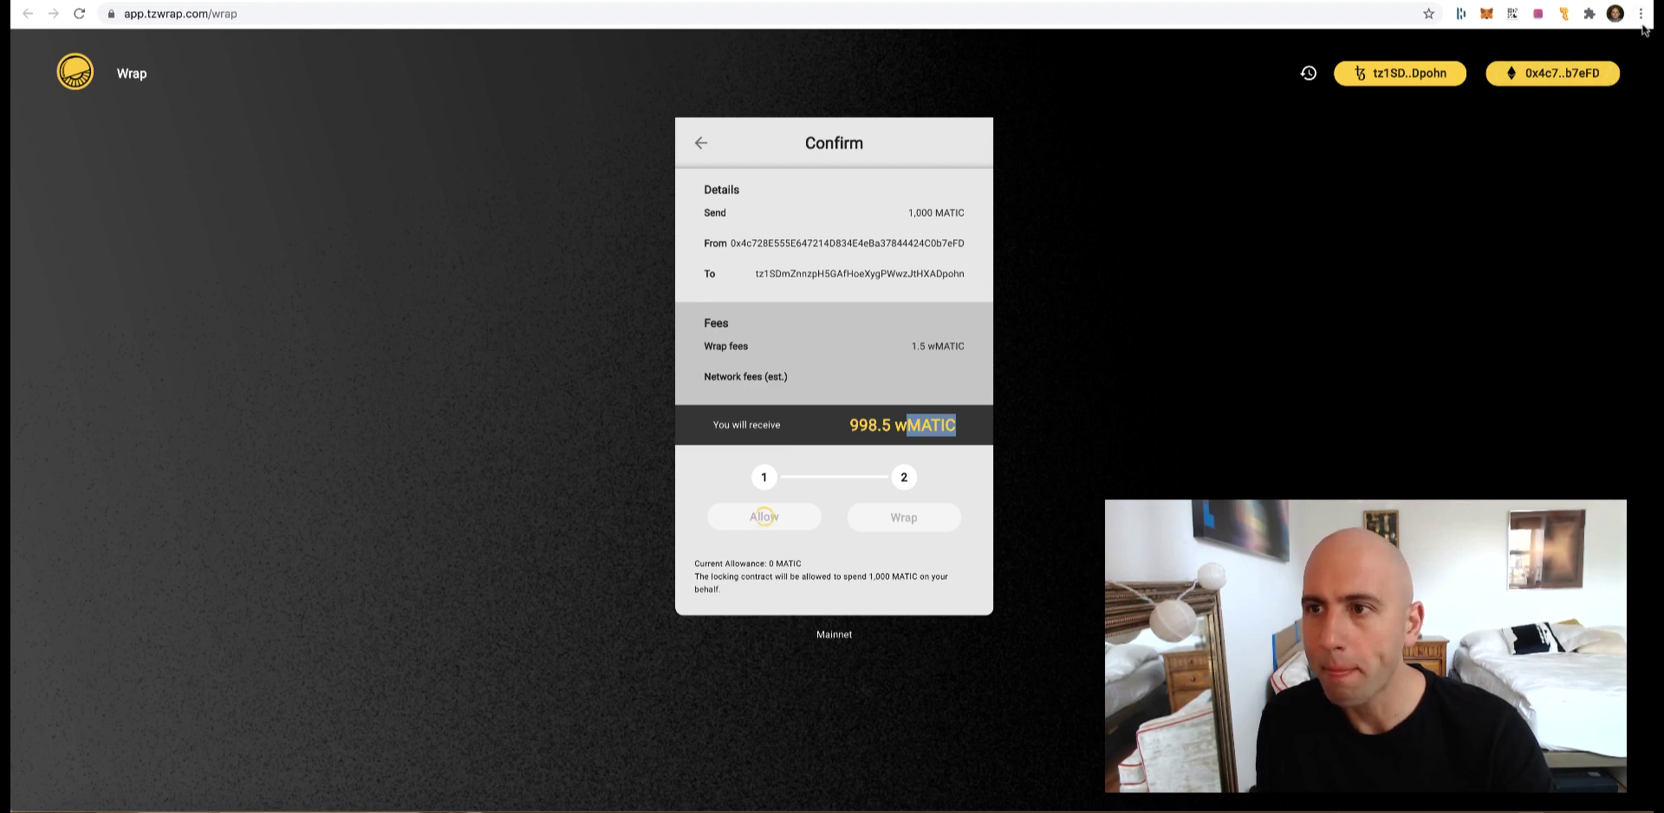
Open the wallet's address on Etherscan and inspect the pending transaction's status and age.
left_click(1486, 14)
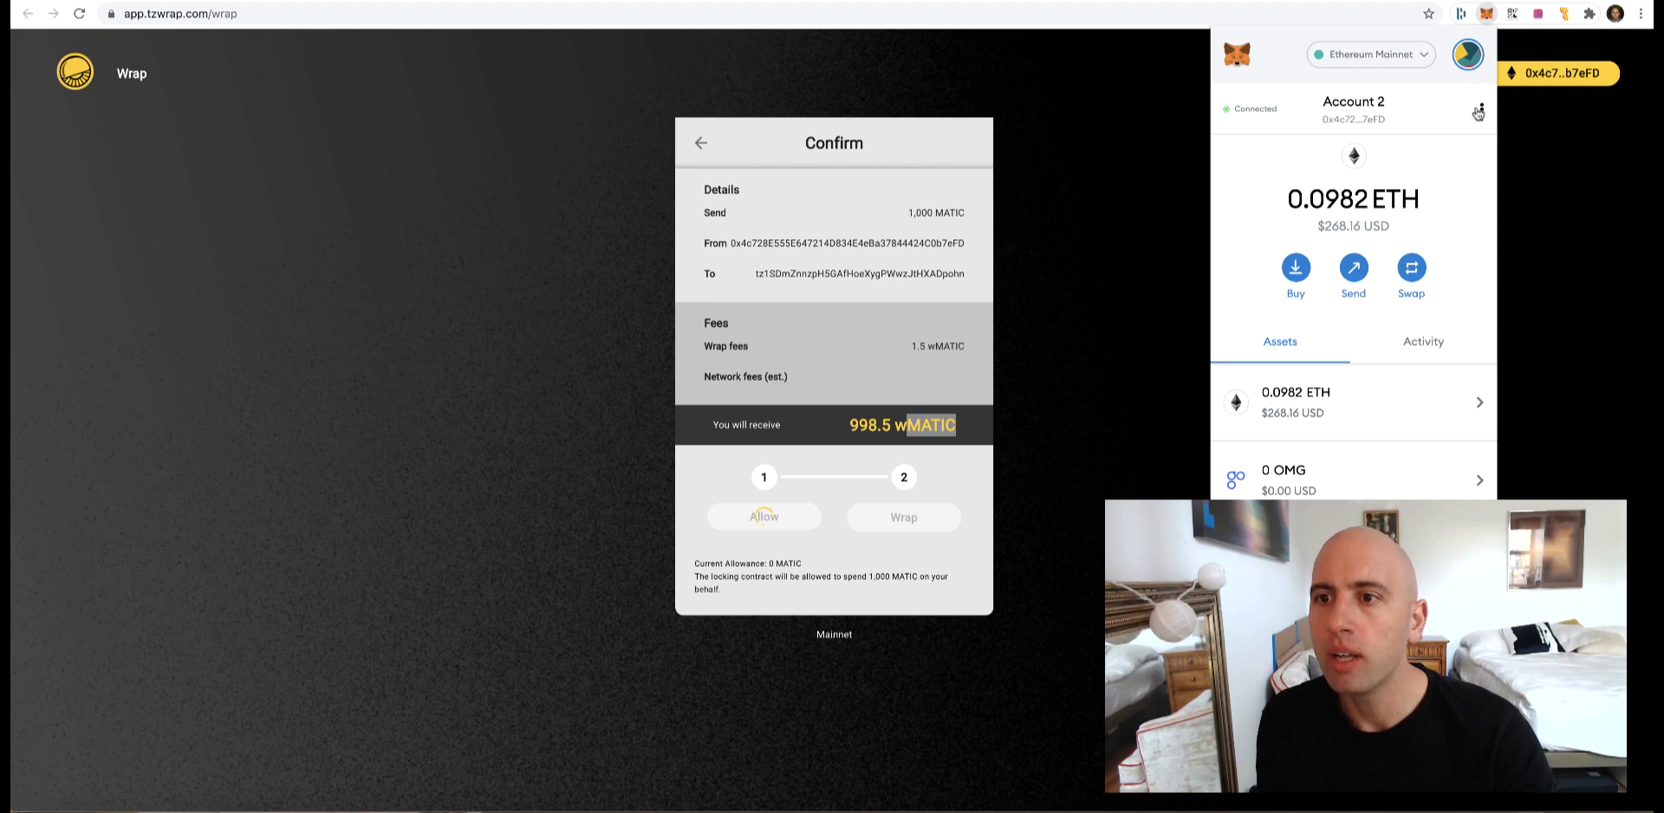
left_click(1481, 111)
left_click(1418, 208)
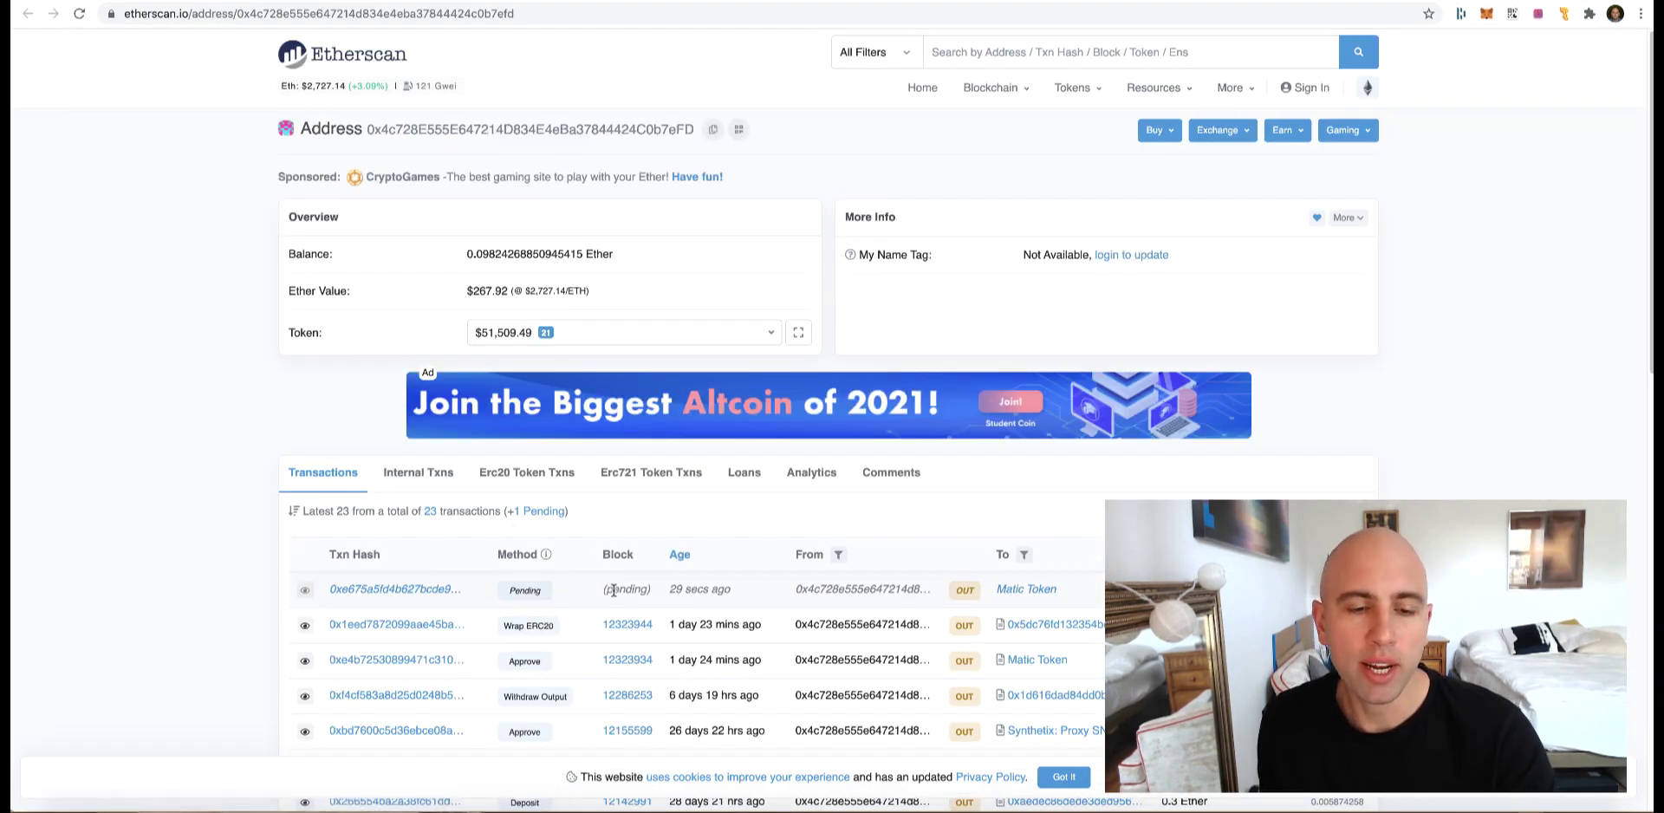
left_click_drag(613, 590, 729, 598)
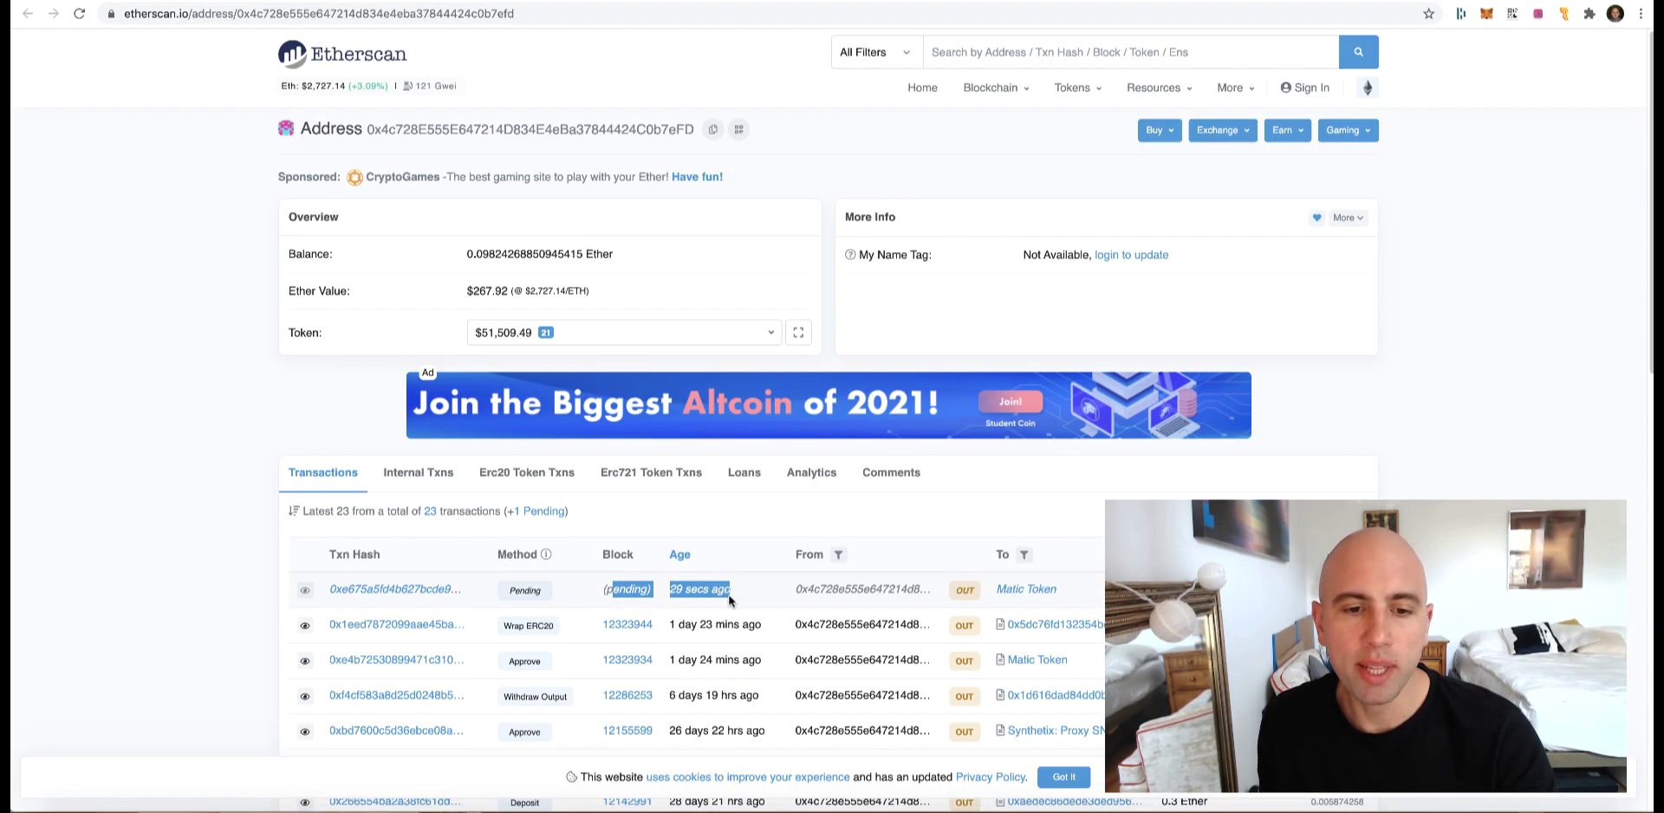
left_click(804, 589)
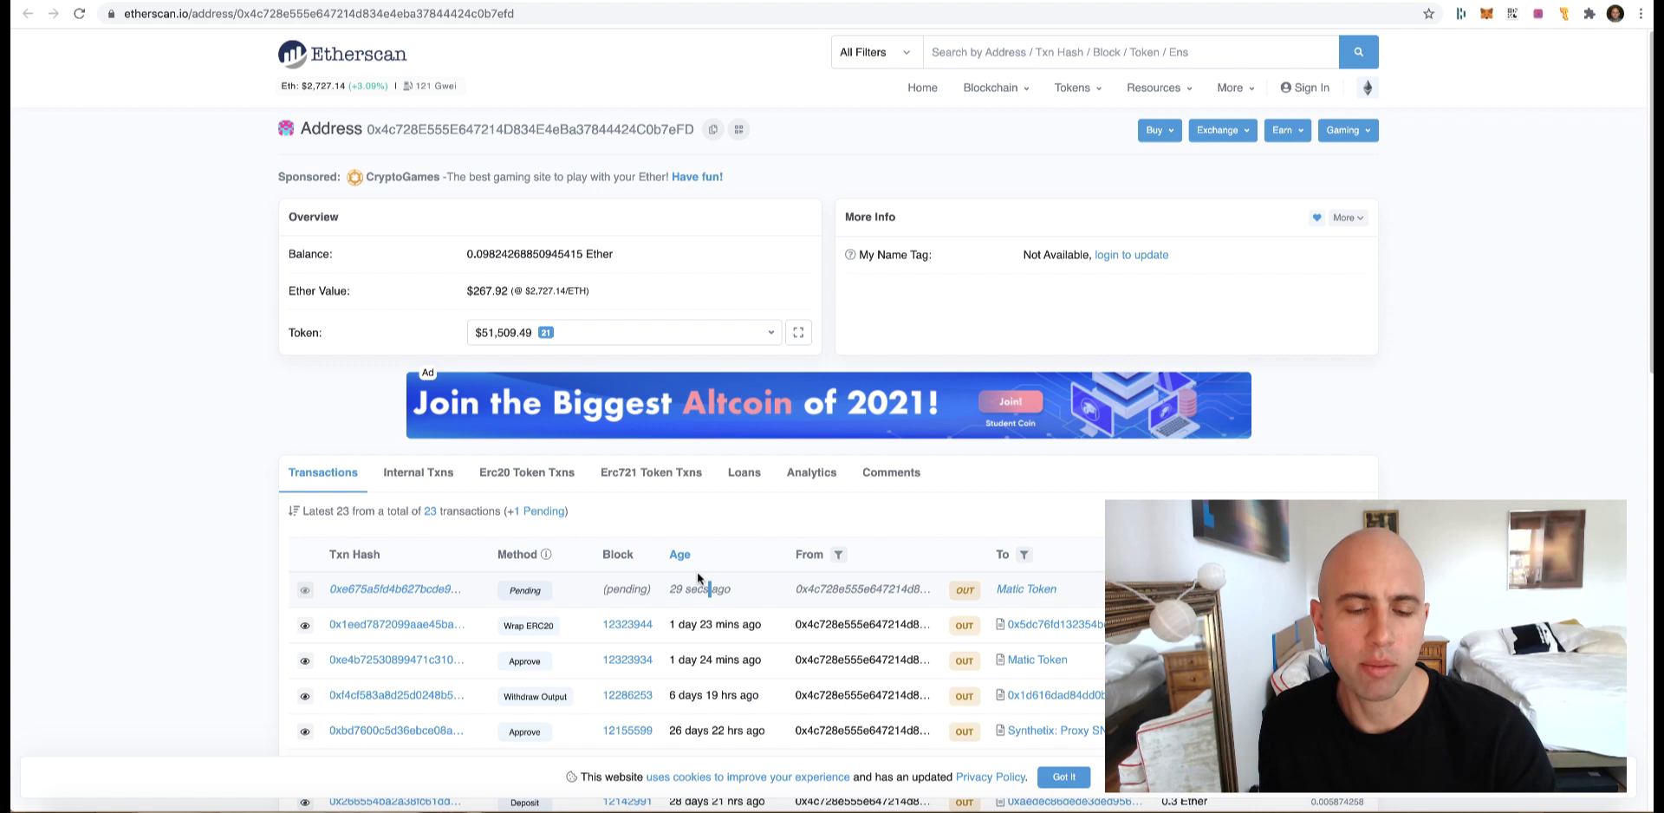
Refresh the address page to recheck the pending Matic Token row, then return to Wrap.
left_click(79, 14)
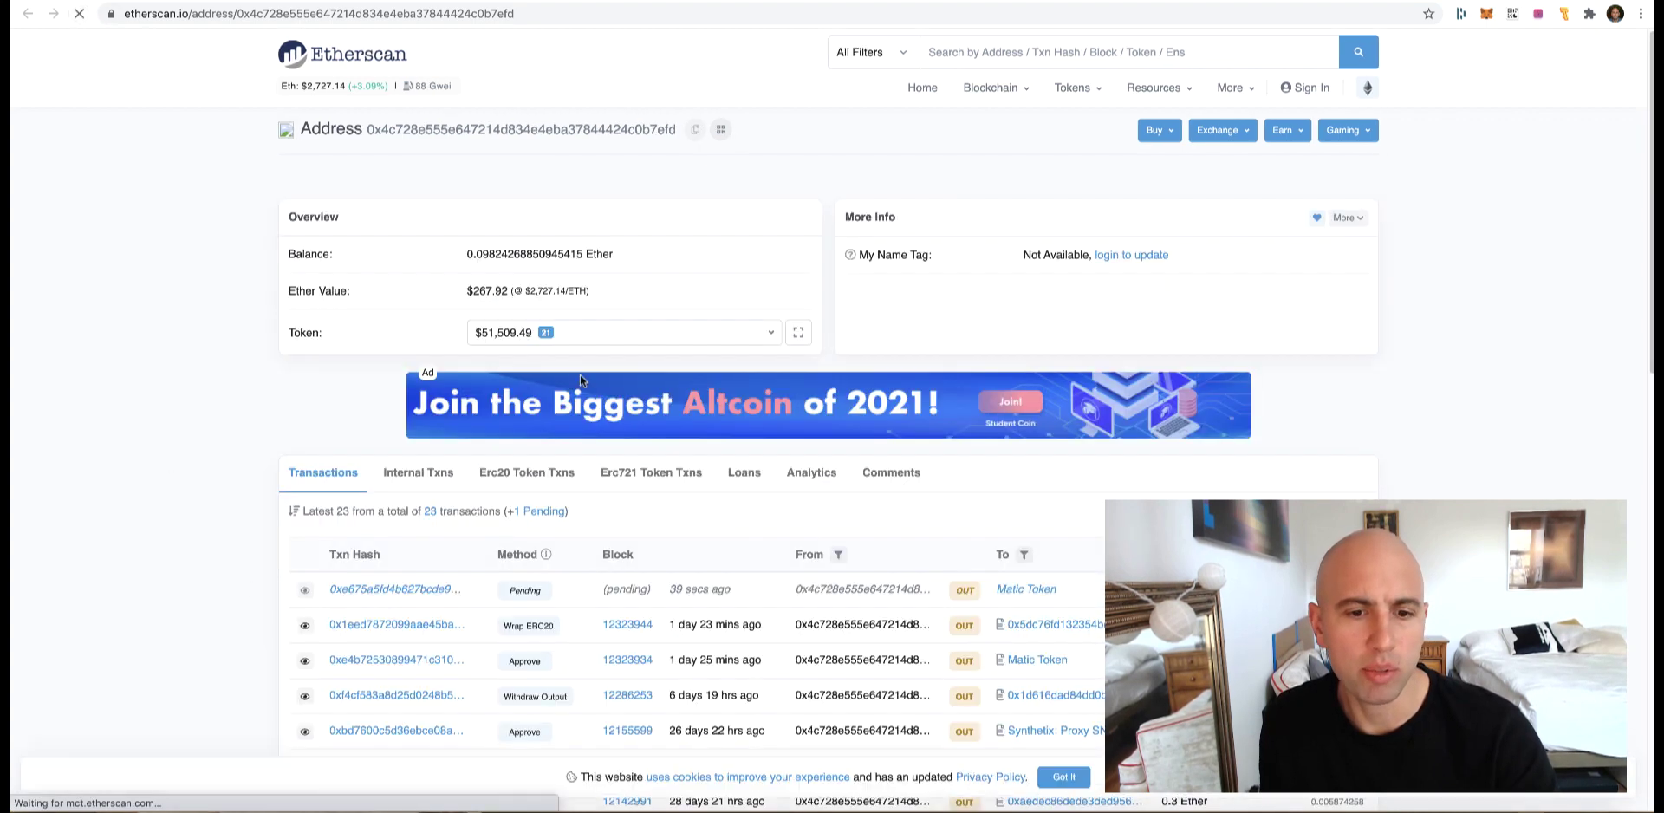
left_click_drag(663, 589, 741, 592)
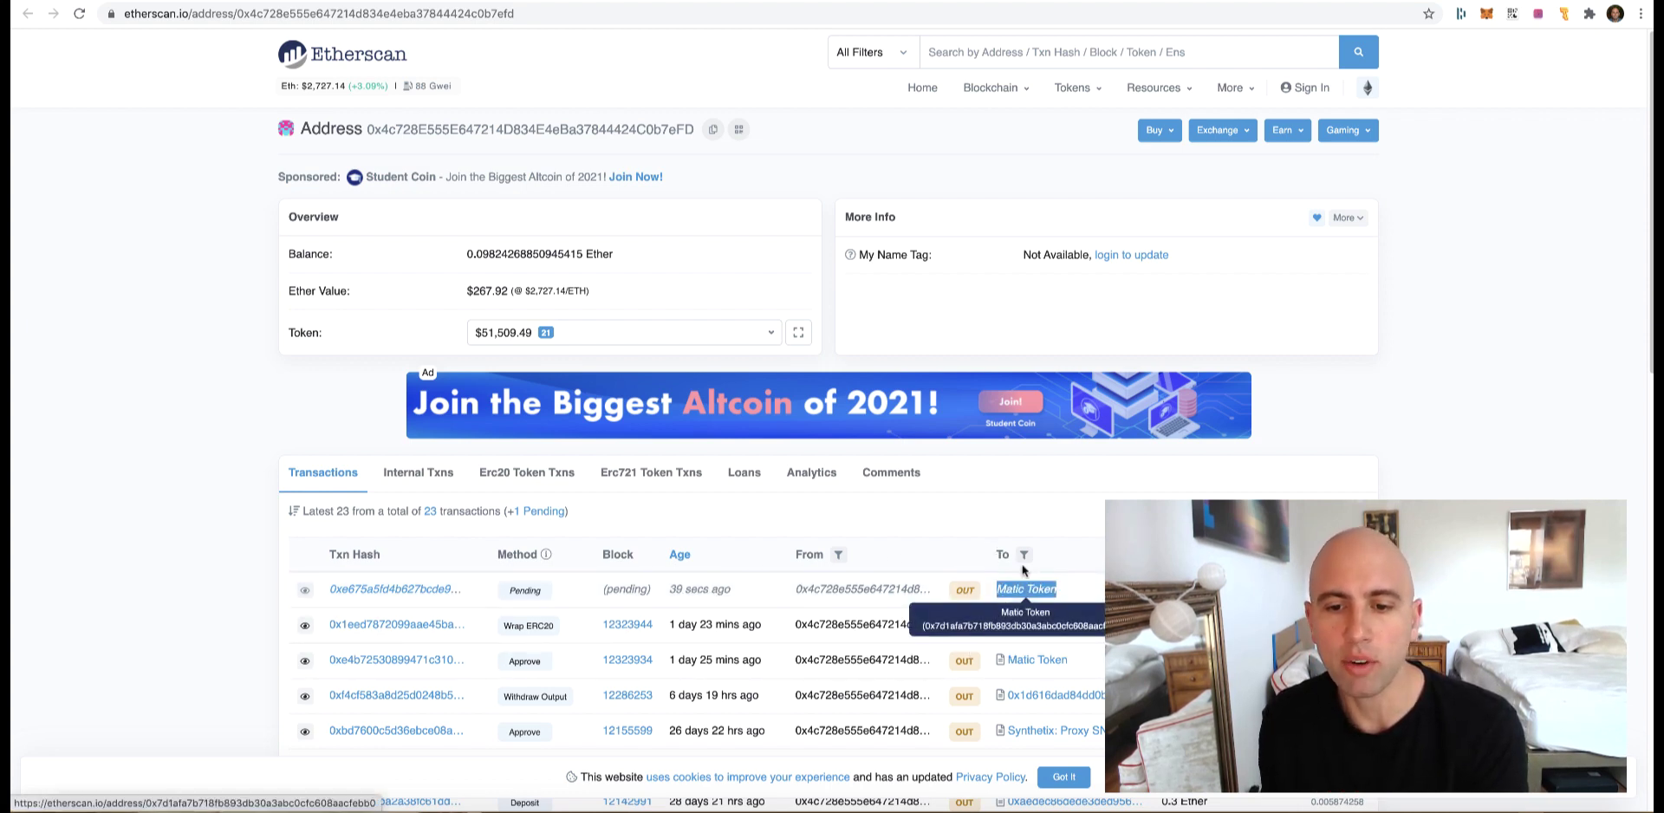
left_click_drag(1059, 591, 995, 589)
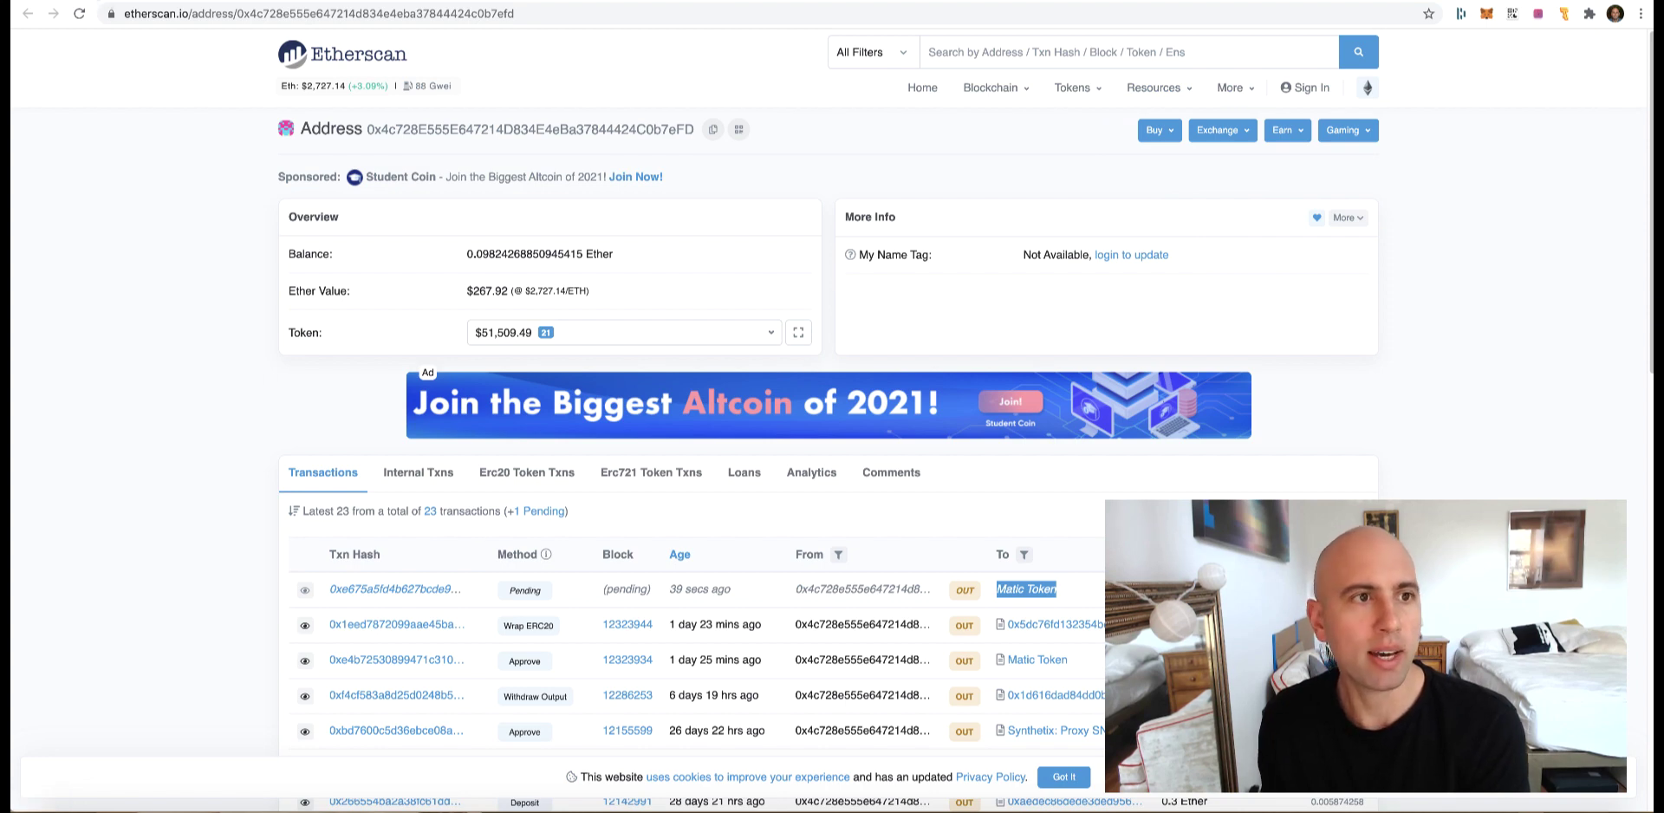
left_click(78, 13)
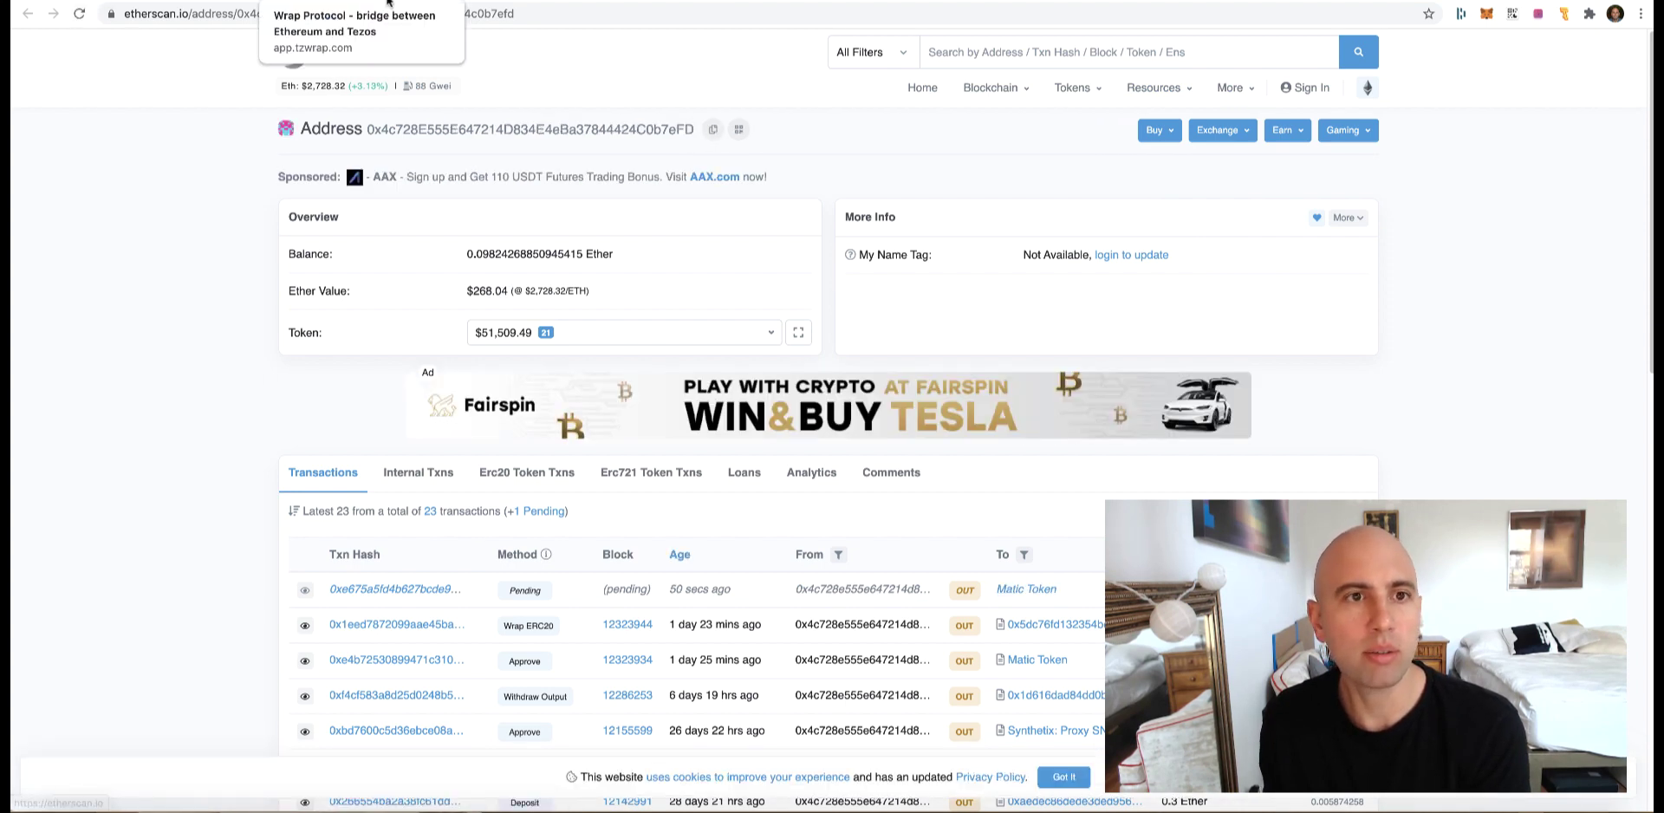
left_click(434, 2)
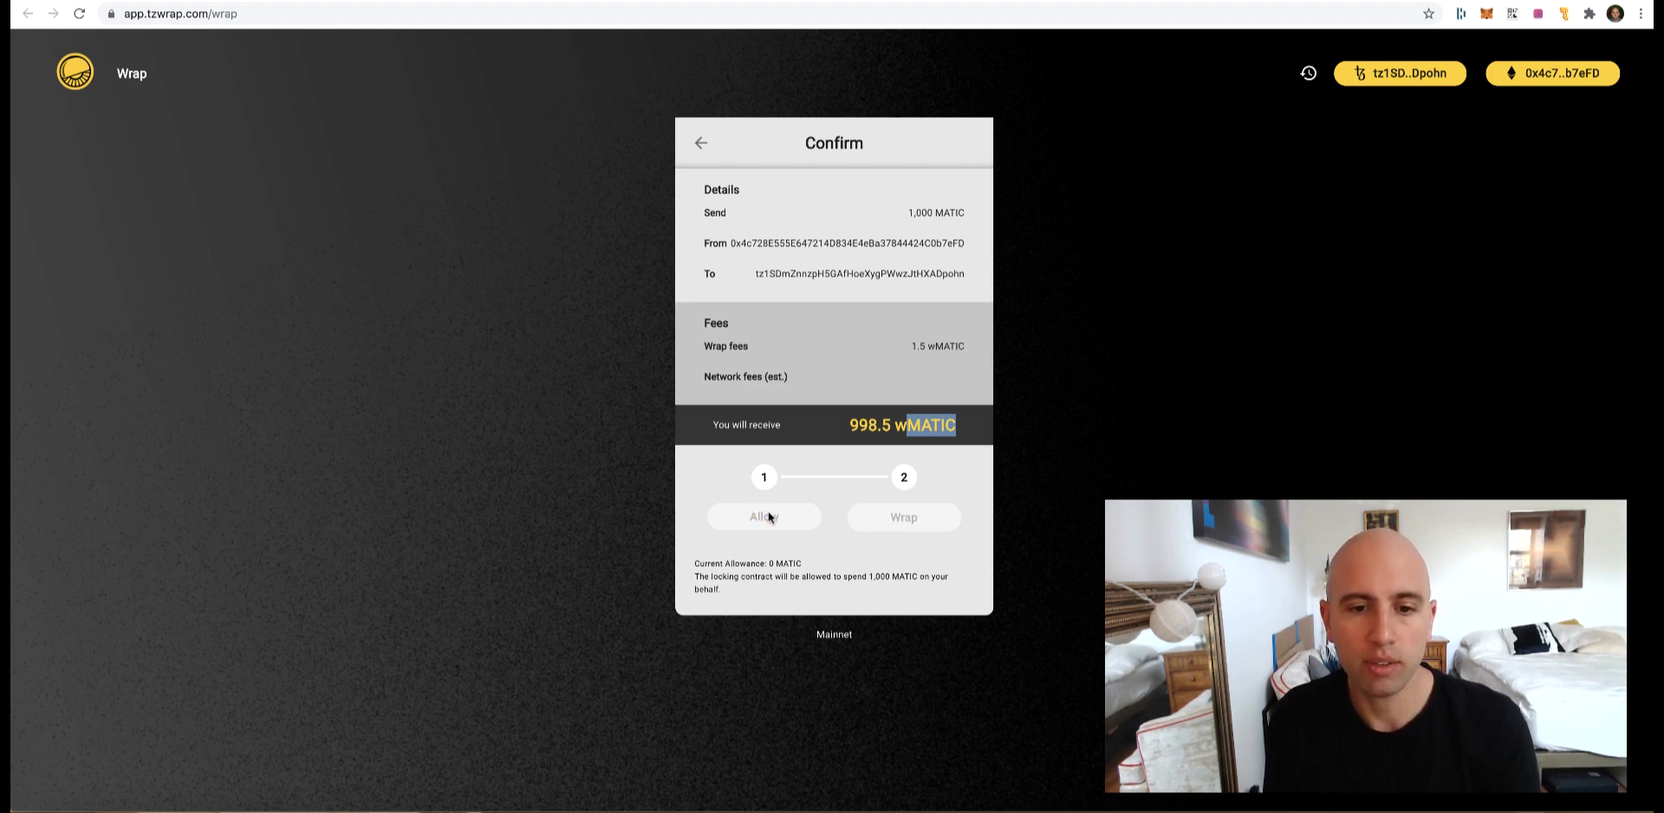
Approve the 1,000 MATIC allowance, then submit the wrap and confirm it in MetaMask.
left_click(816, 522)
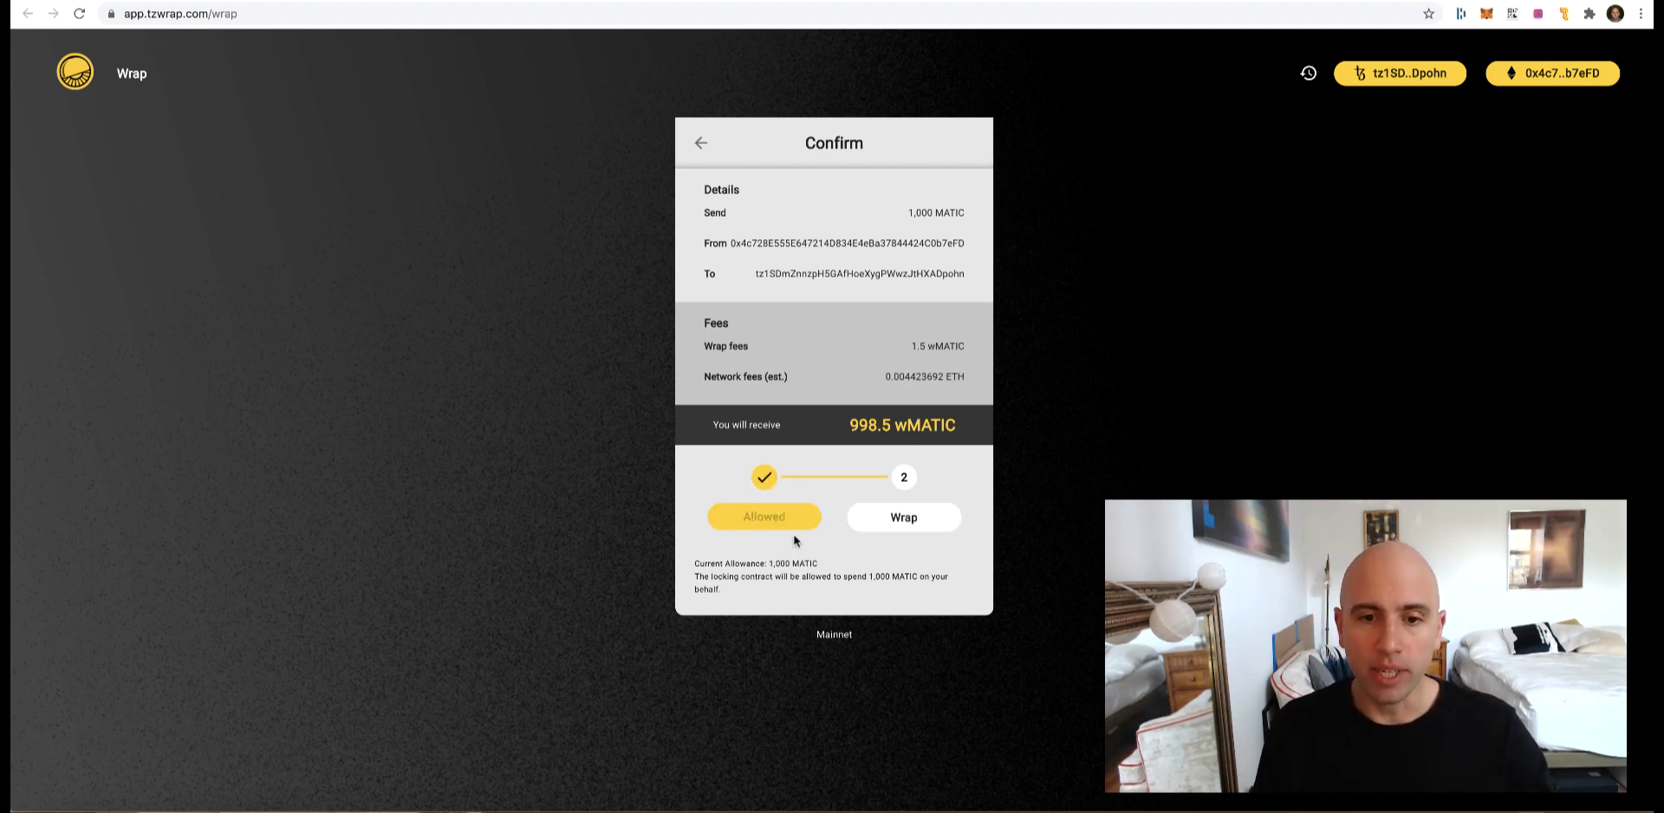
left_click(905, 520)
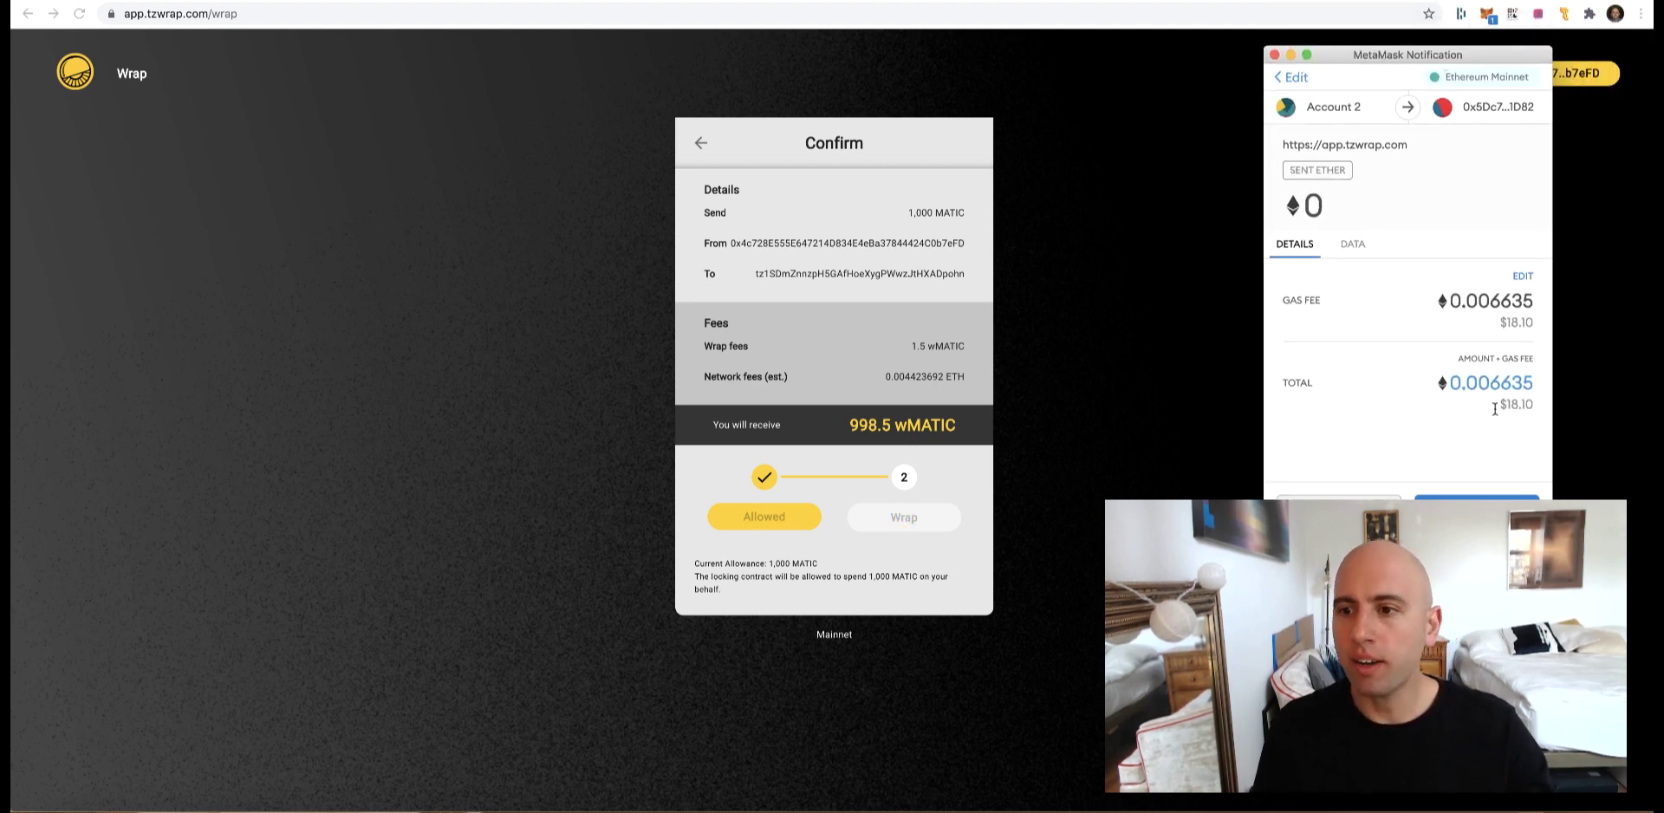
left_click_drag(1507, 405, 1536, 414)
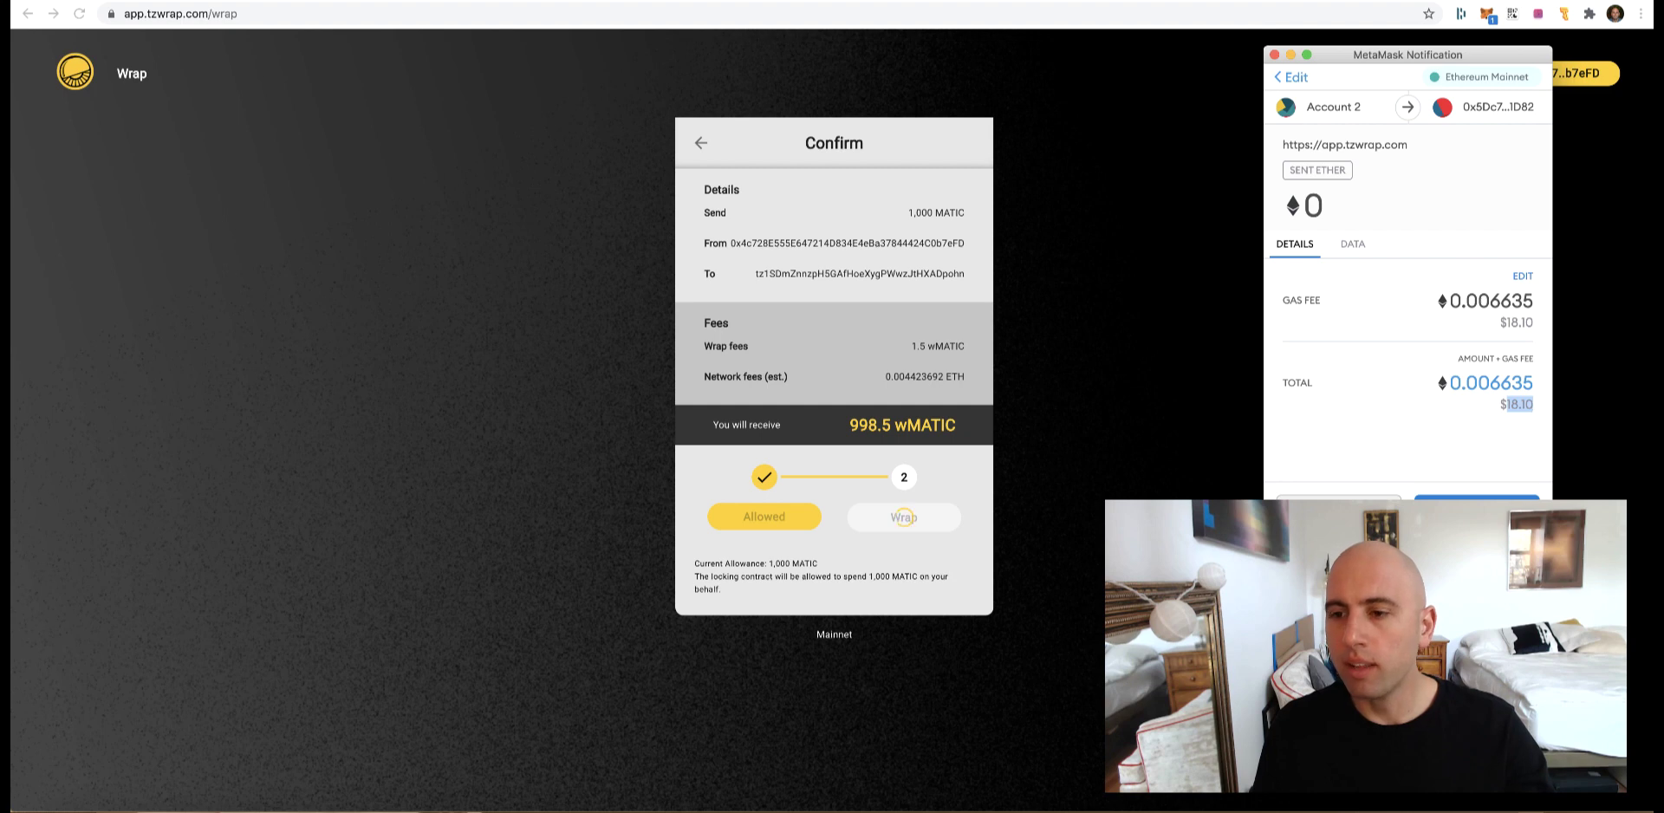
left_click(1477, 498)
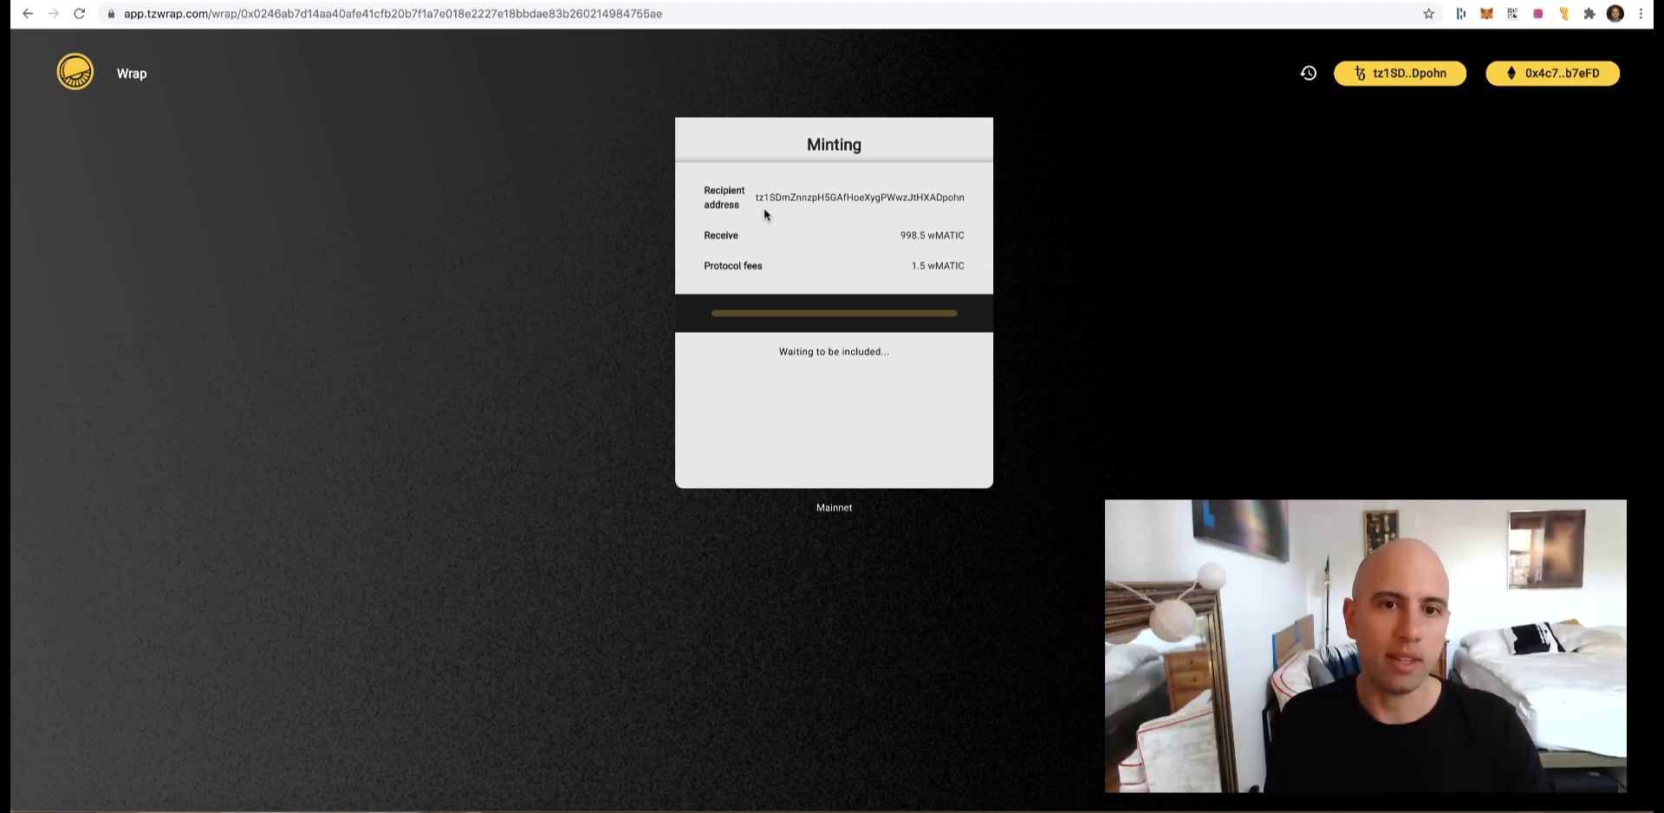
Highlight the recipient Tezos address, the 1.5 wMATIC protocol fee and the Waiting to be included status.
double_click(773, 198)
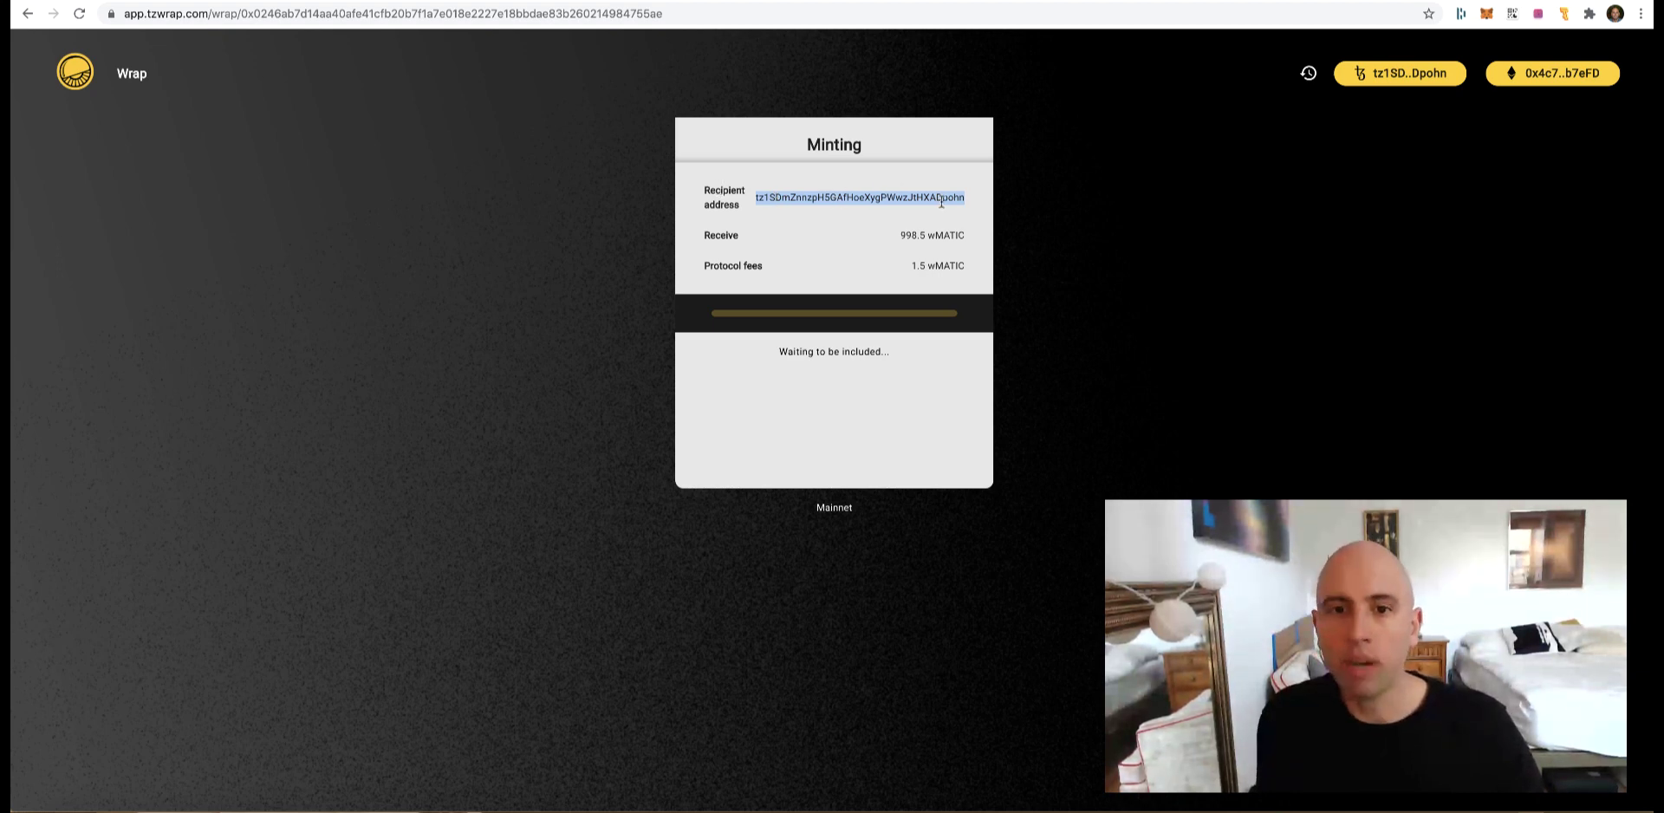
left_click(926, 267)
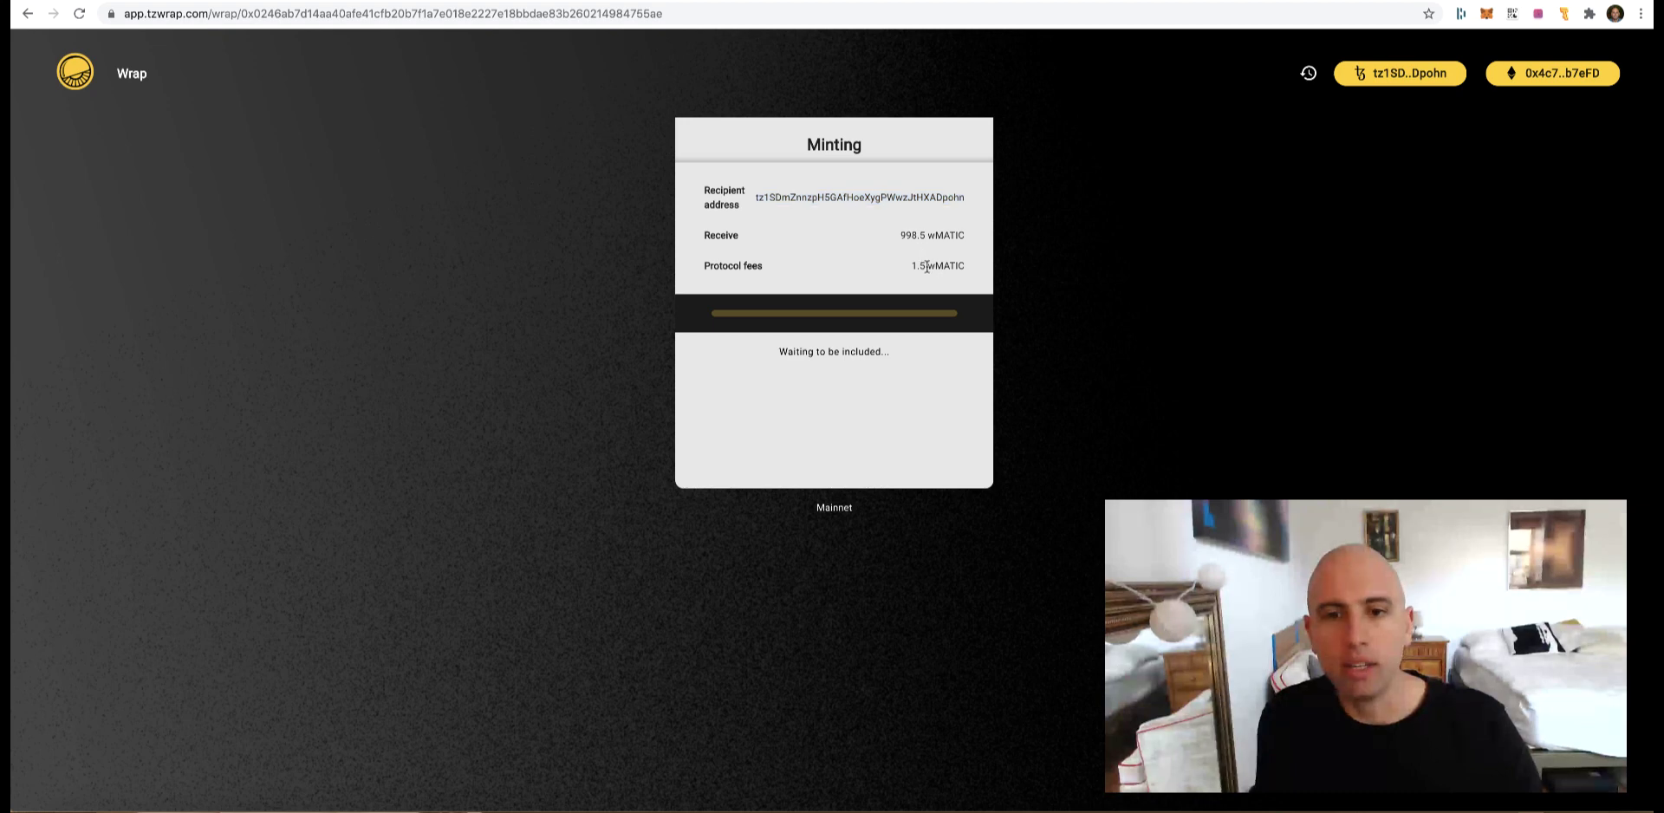
left_click_drag(926, 267, 912, 268)
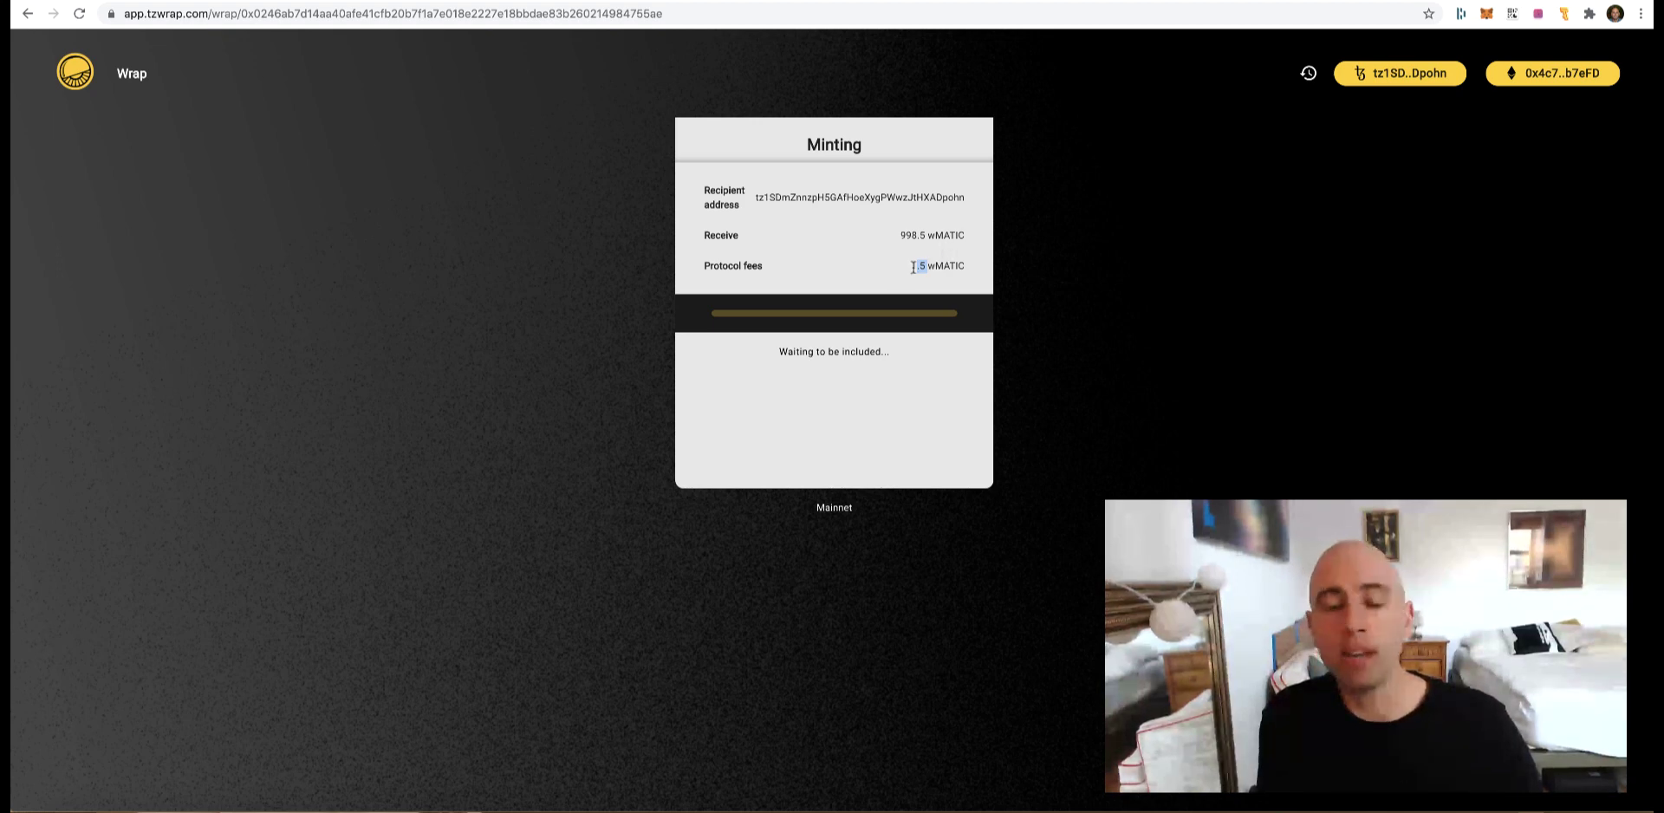
triple_click(760, 264)
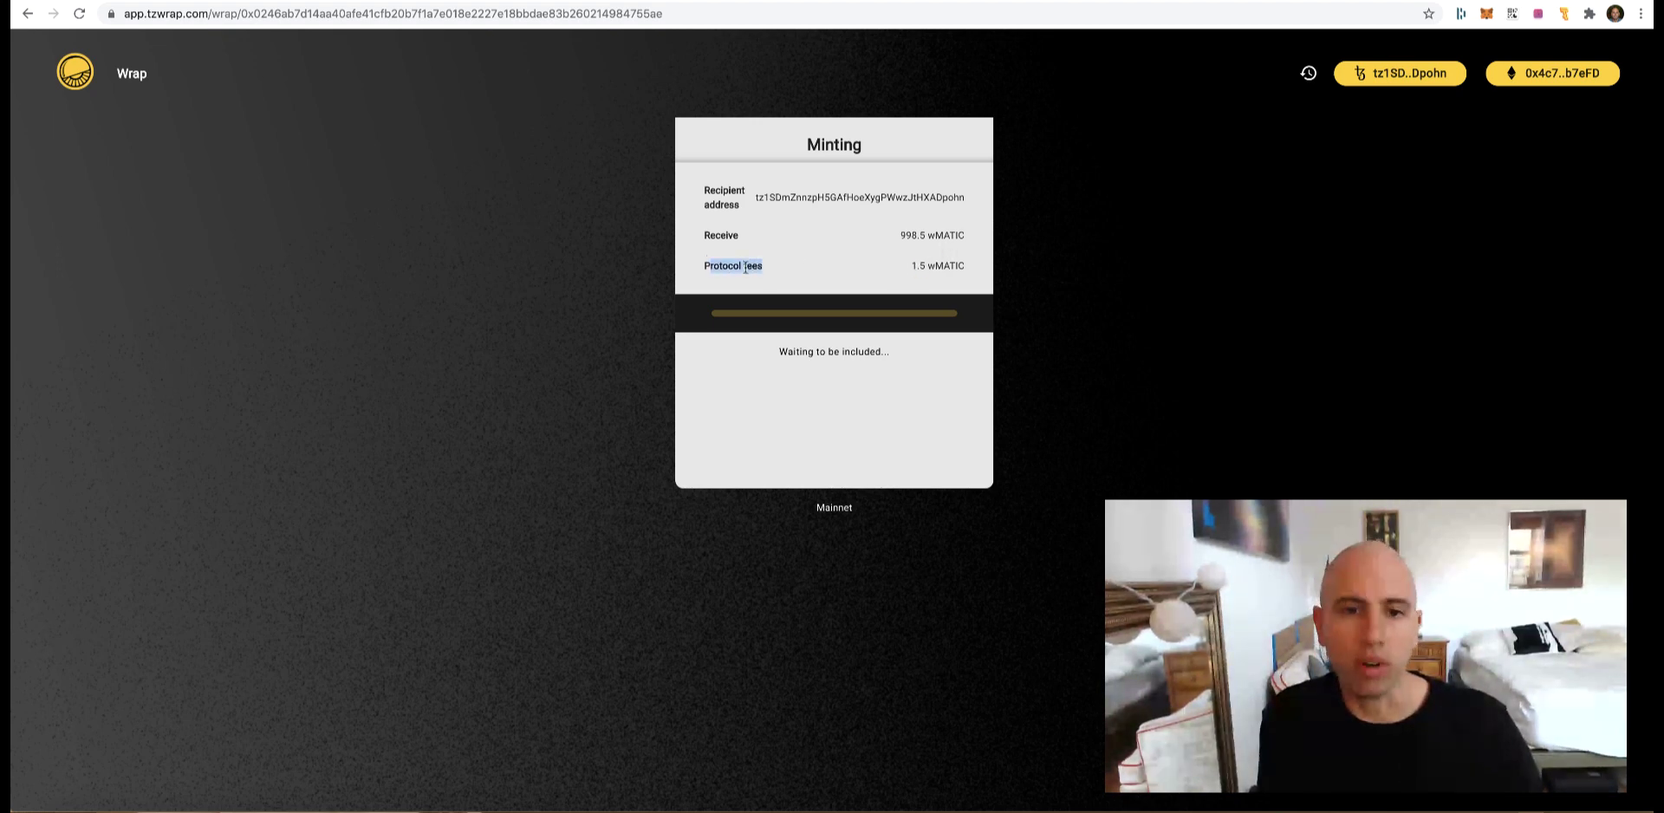
left_click_drag(974, 270, 911, 266)
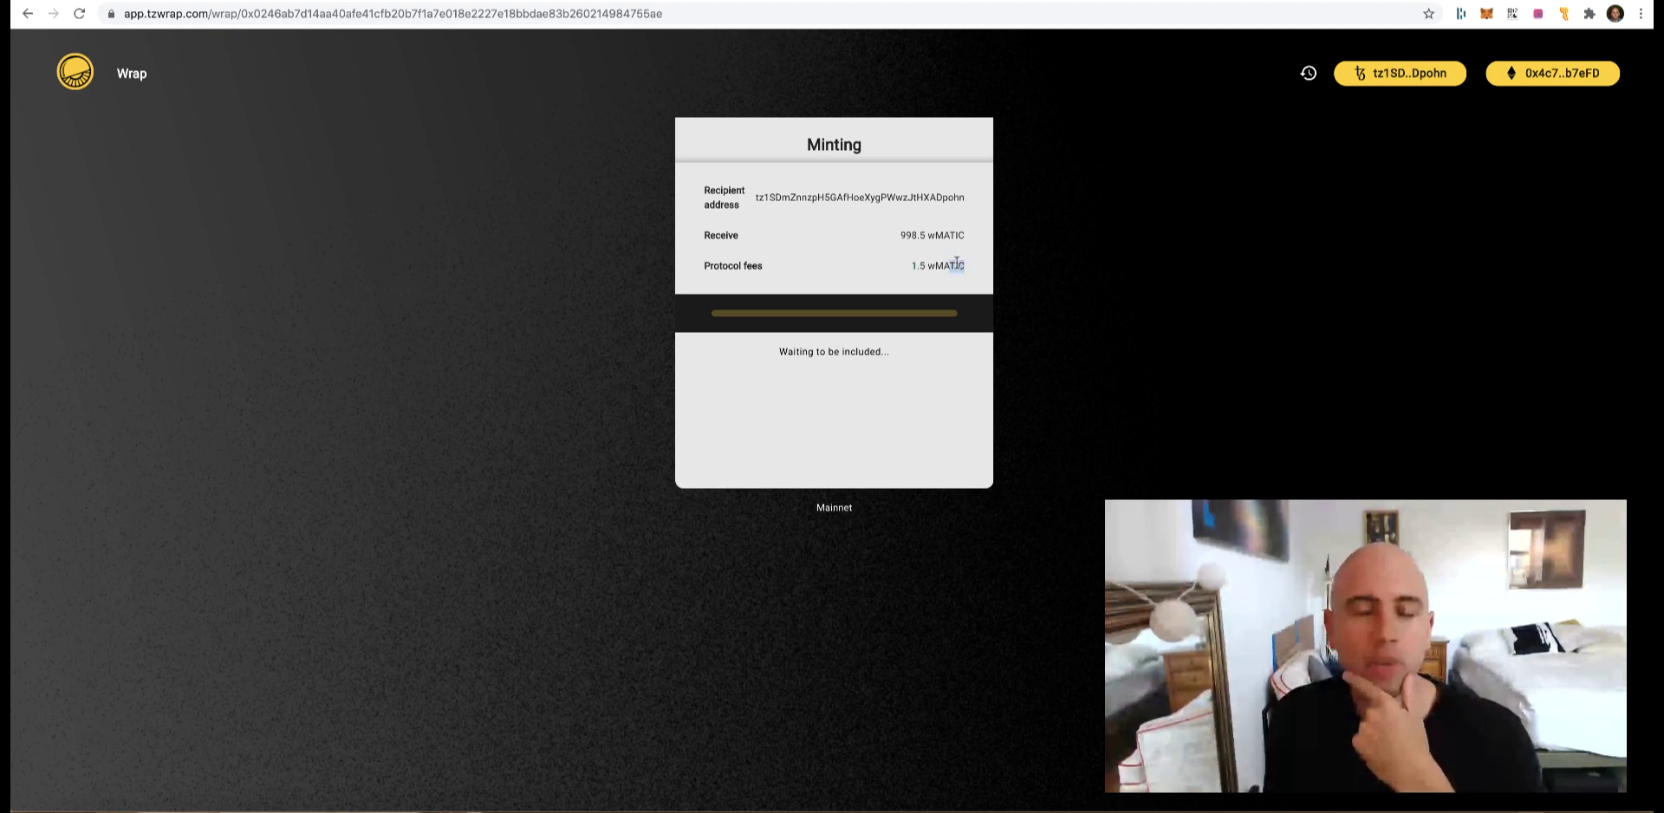
triple_click(954, 265)
left_click(889, 265)
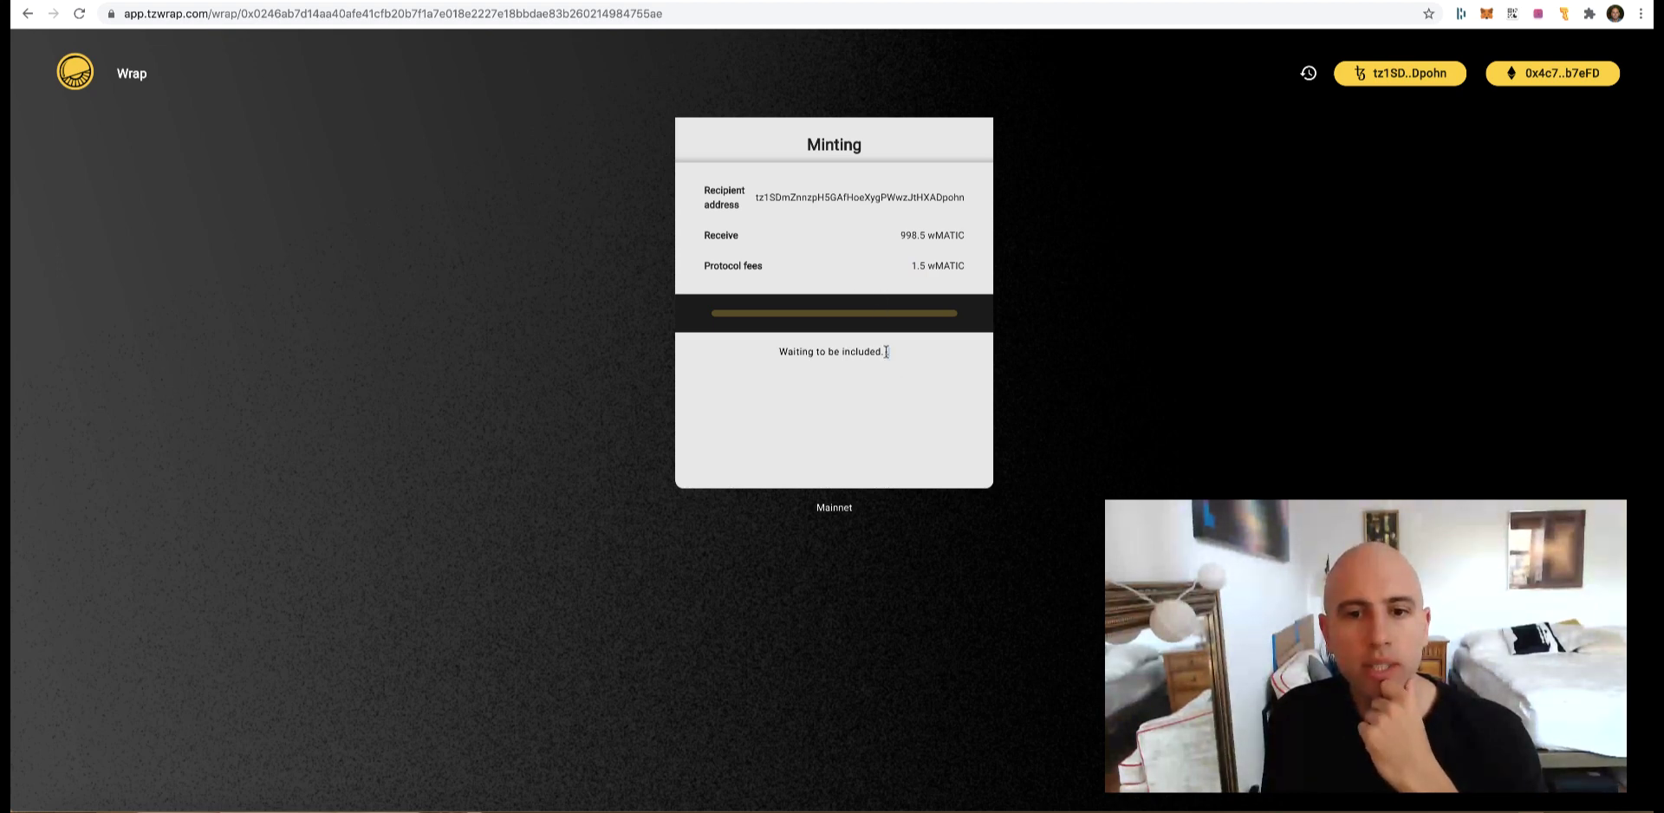
left_click_drag(890, 353, 778, 352)
Reload the Etherscan address page and confirm the Matic Token approval landed in block 12330553.
key("ctrl+Tab")
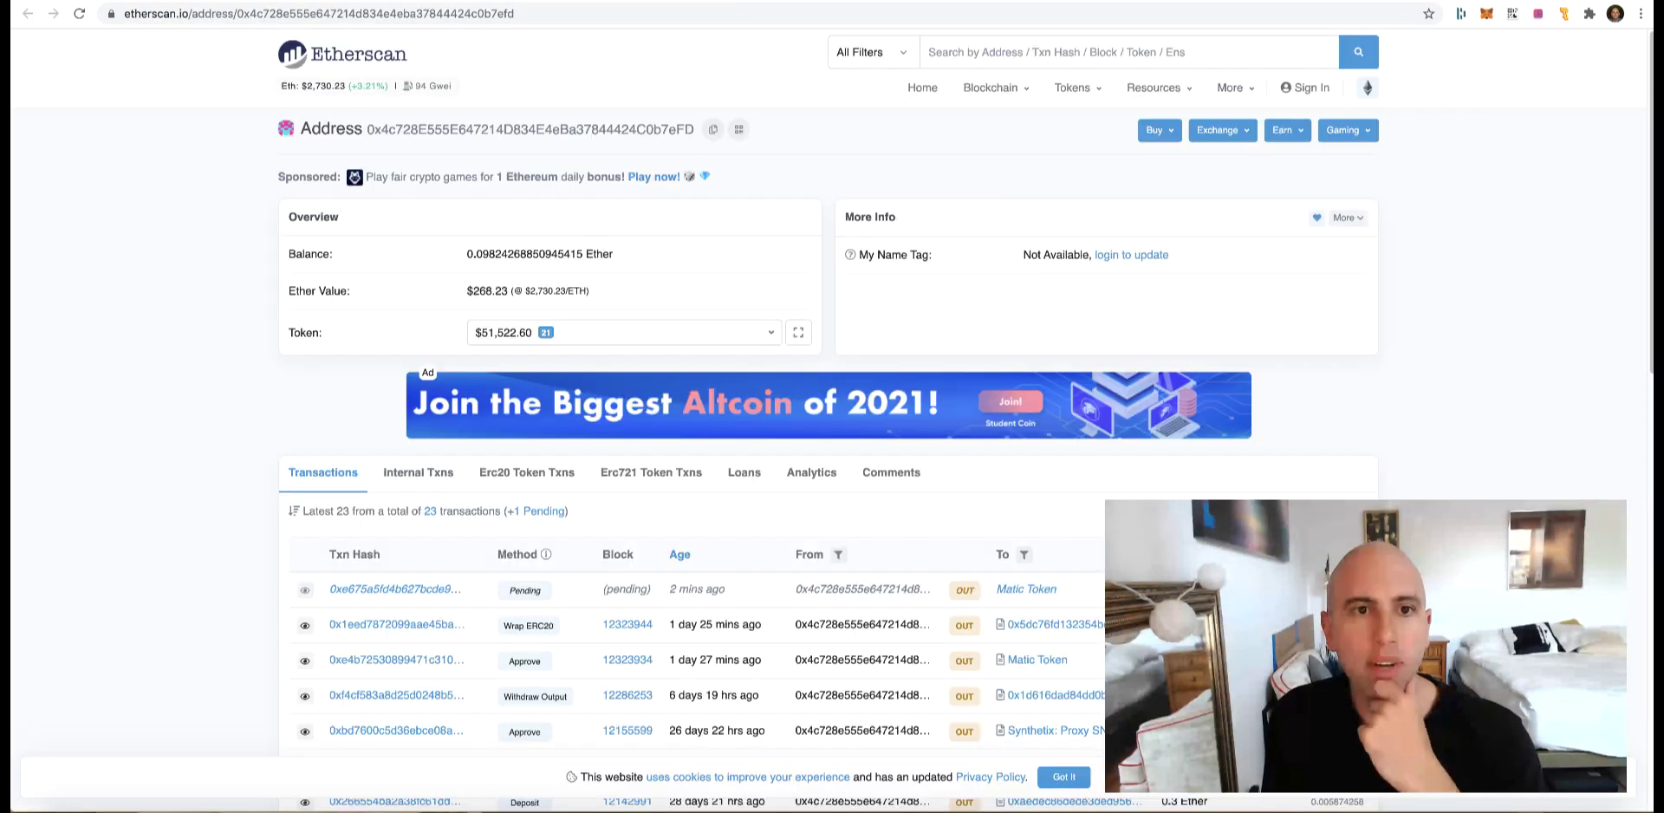
key("ctrl+r")
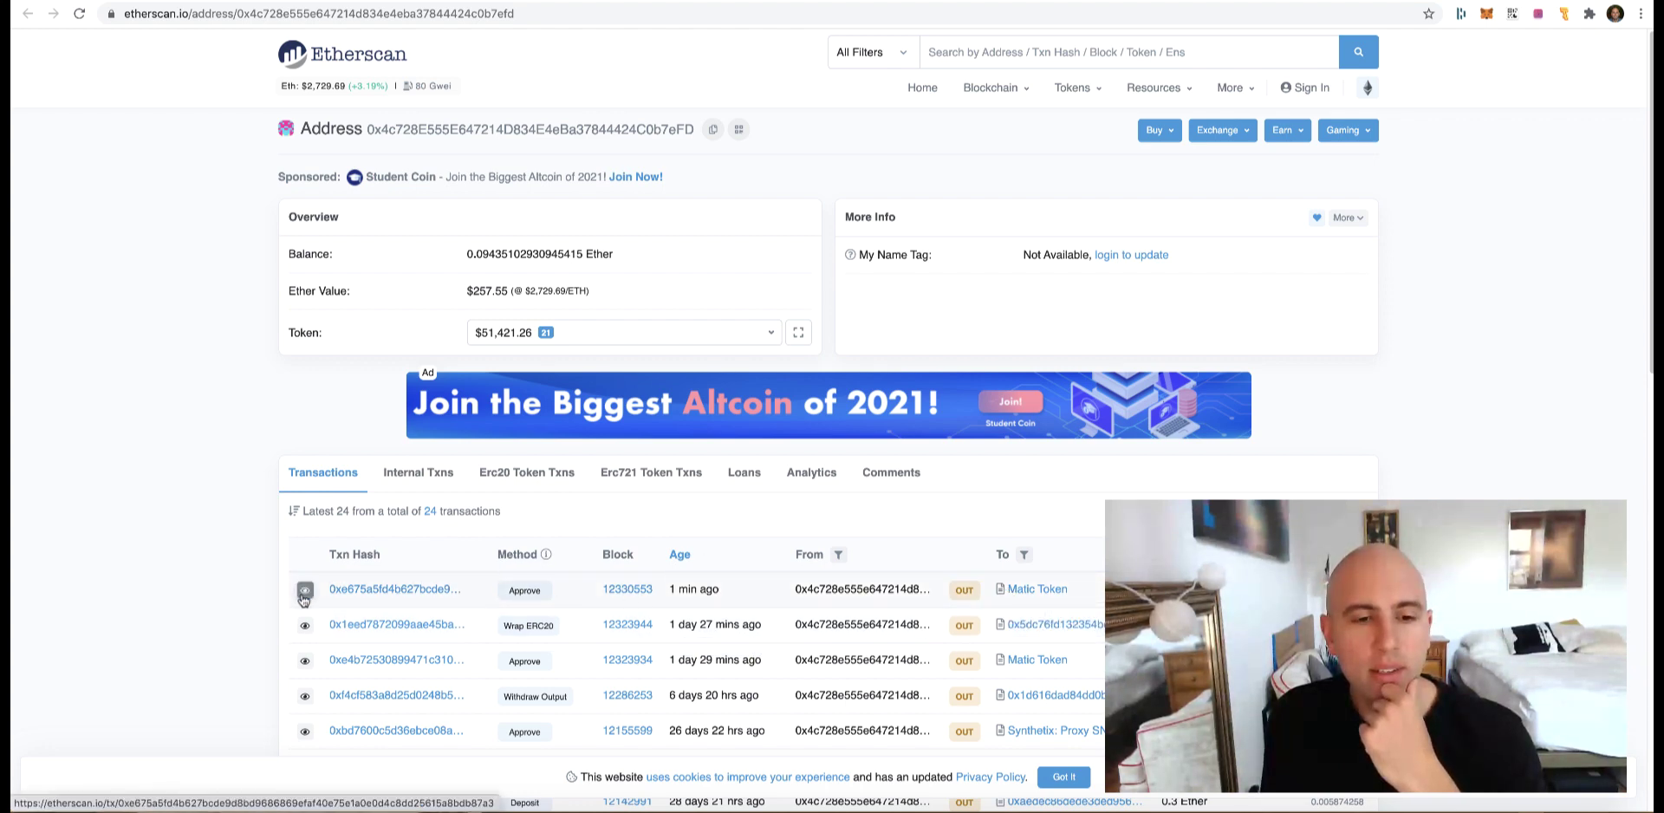
left_click_drag(276, 596, 865, 592)
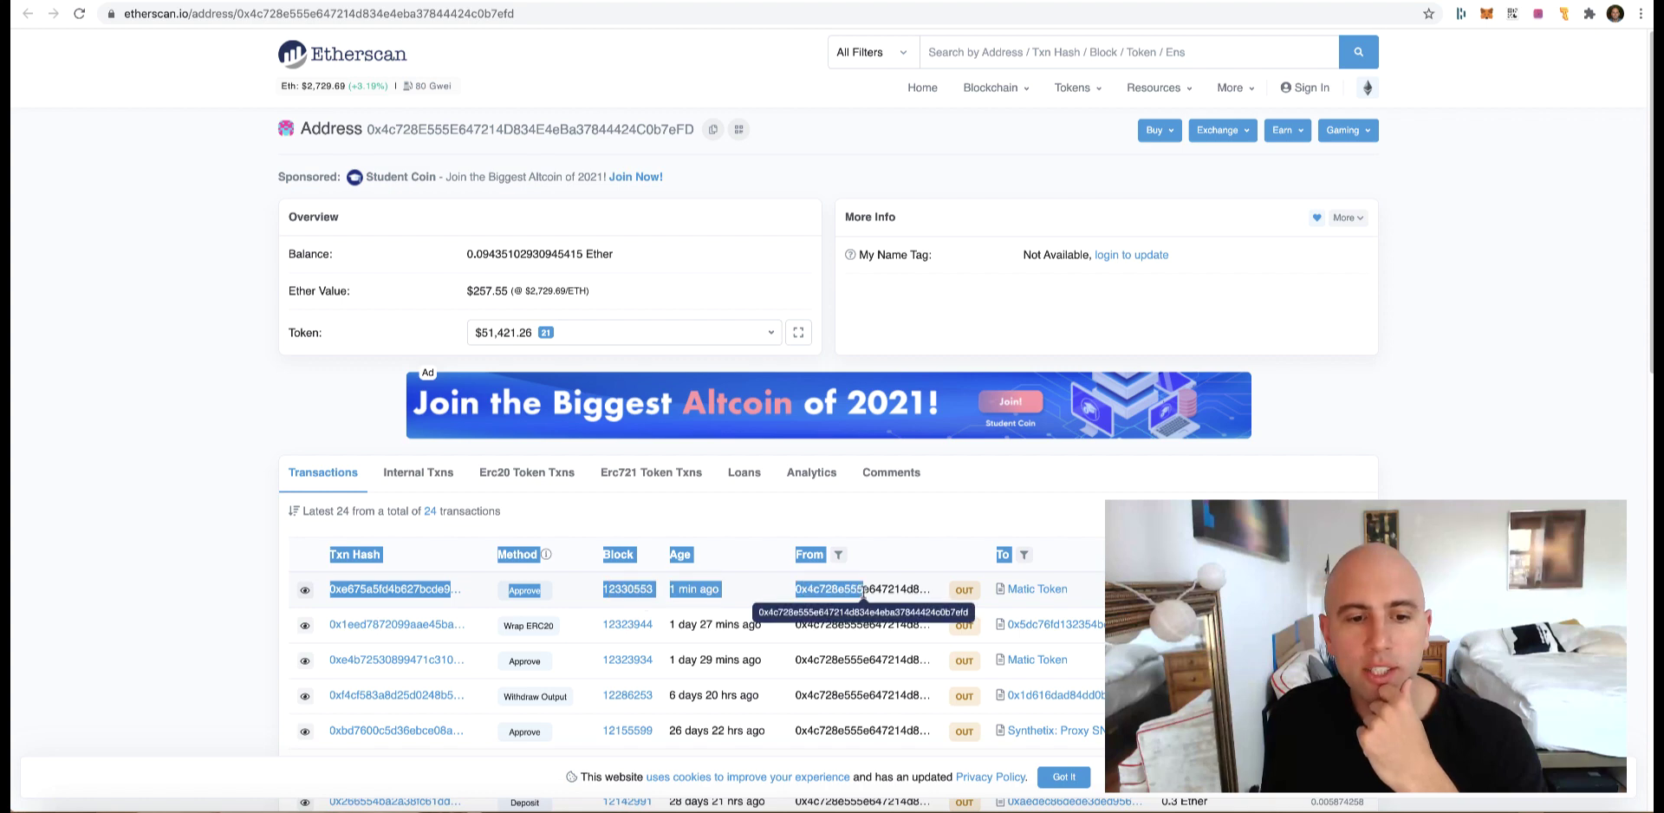
left_click(149, 613)
left_click_drag(487, 595, 1050, 589)
left_click(79, 13)
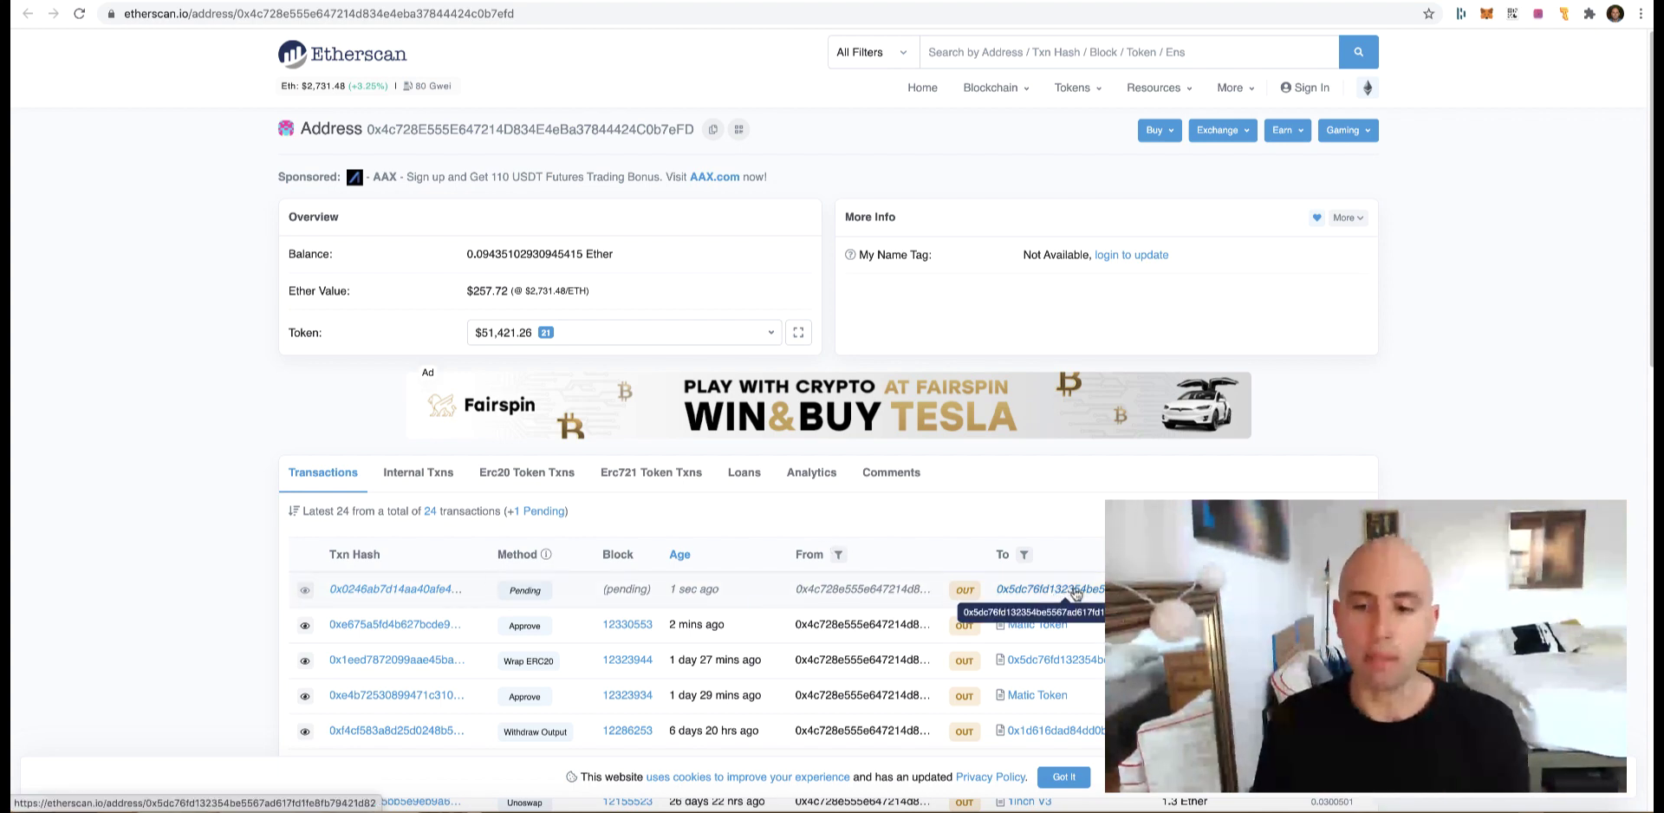
Open the receiving WrapMultisig contract and view its verified source code.
left_click(1049, 589)
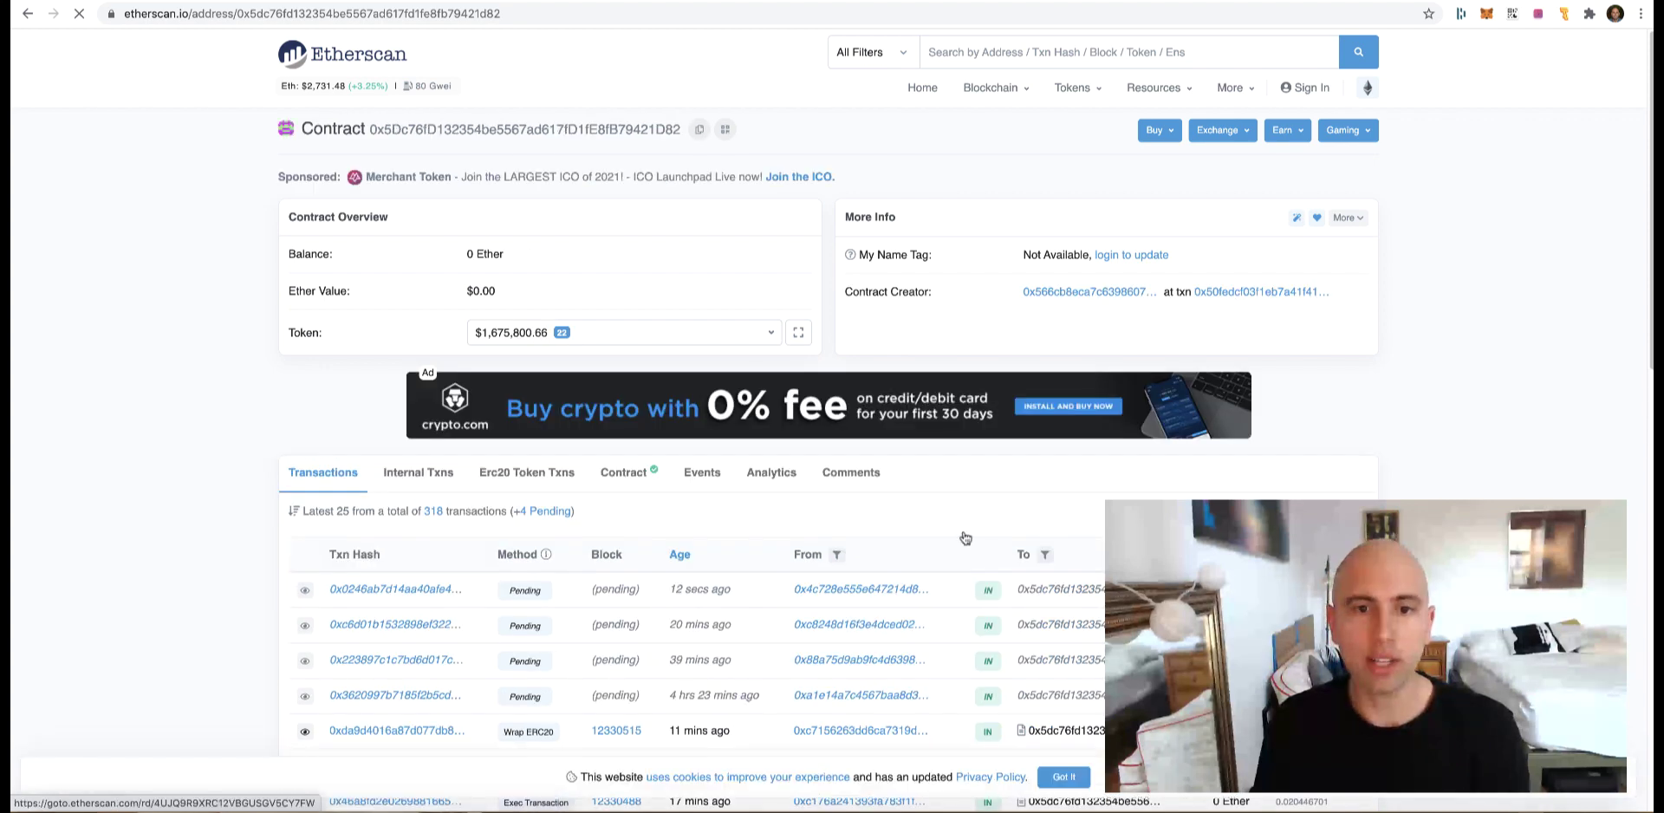
scroll(725, 360, "down", 2)
scroll(451, 190, "up", 2)
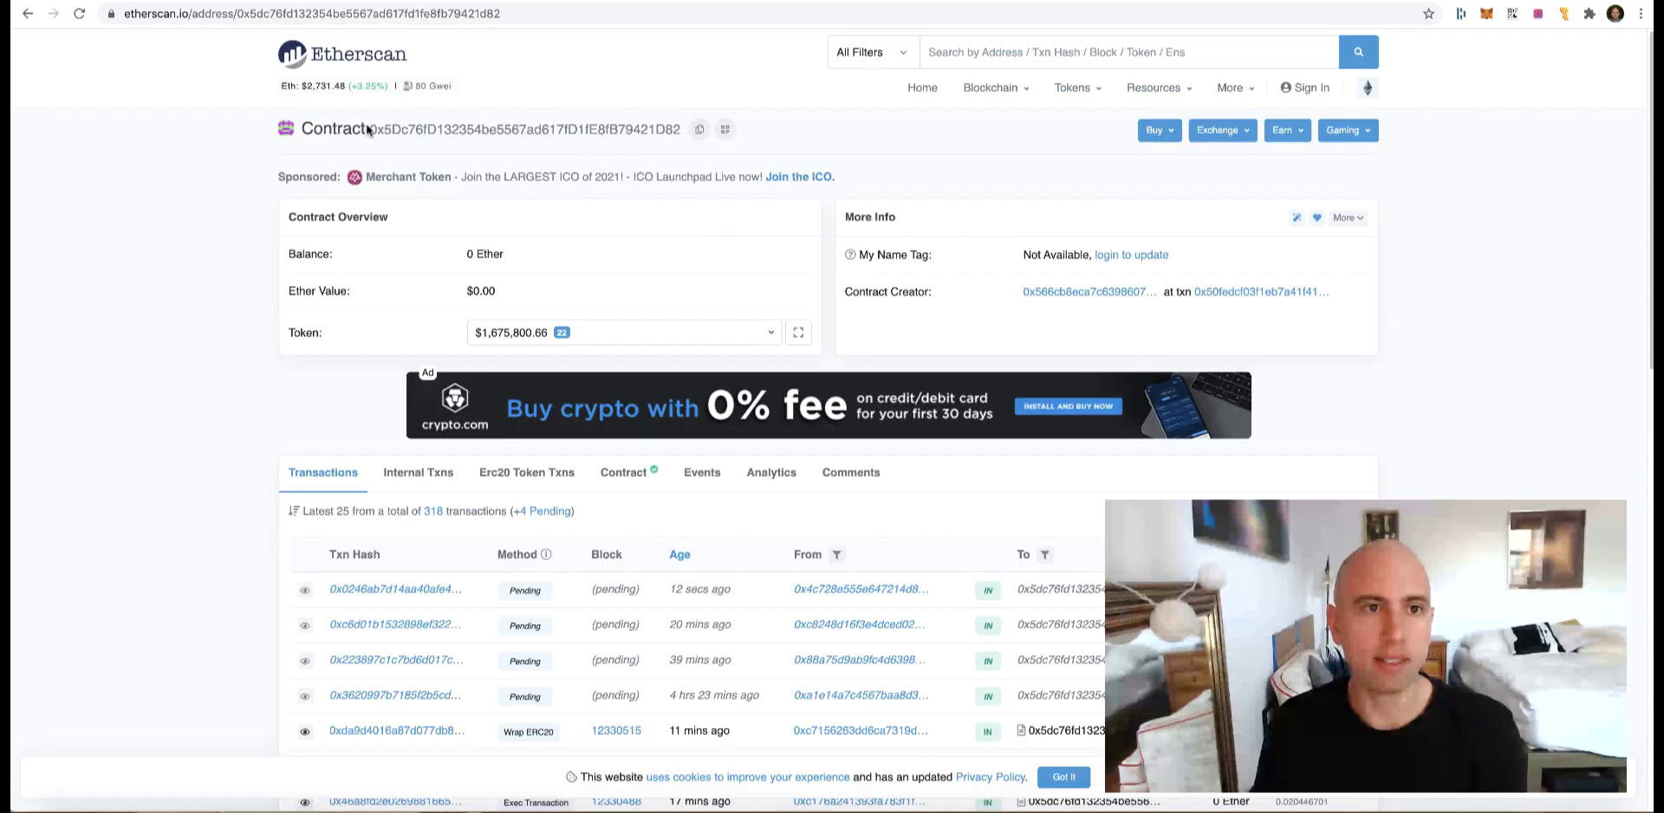
scroll(390, 416, "down", 1)
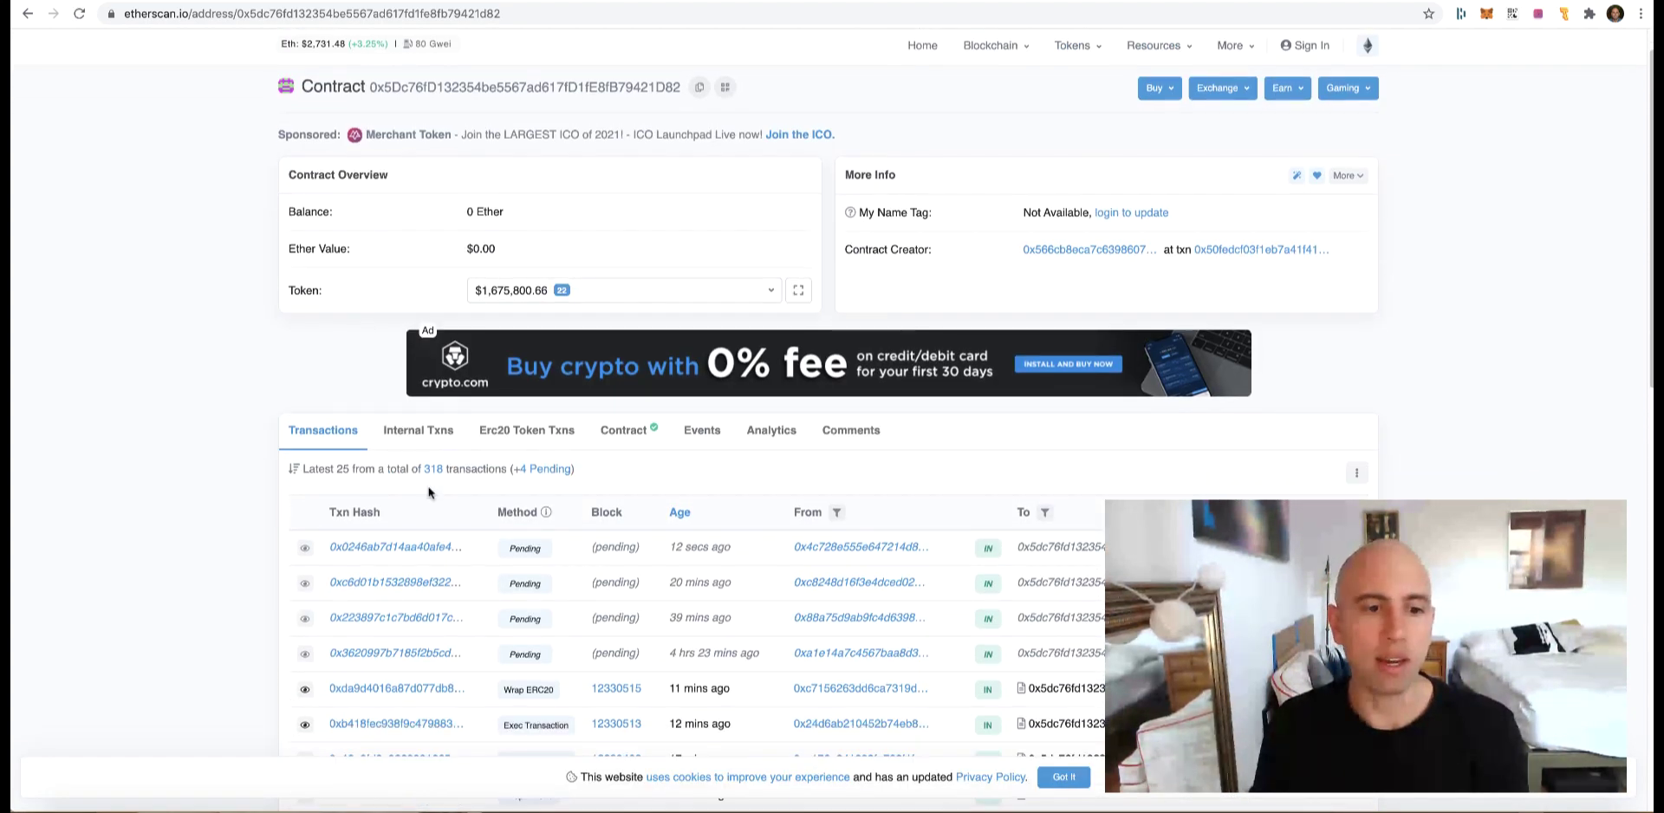
left_click(624, 400)
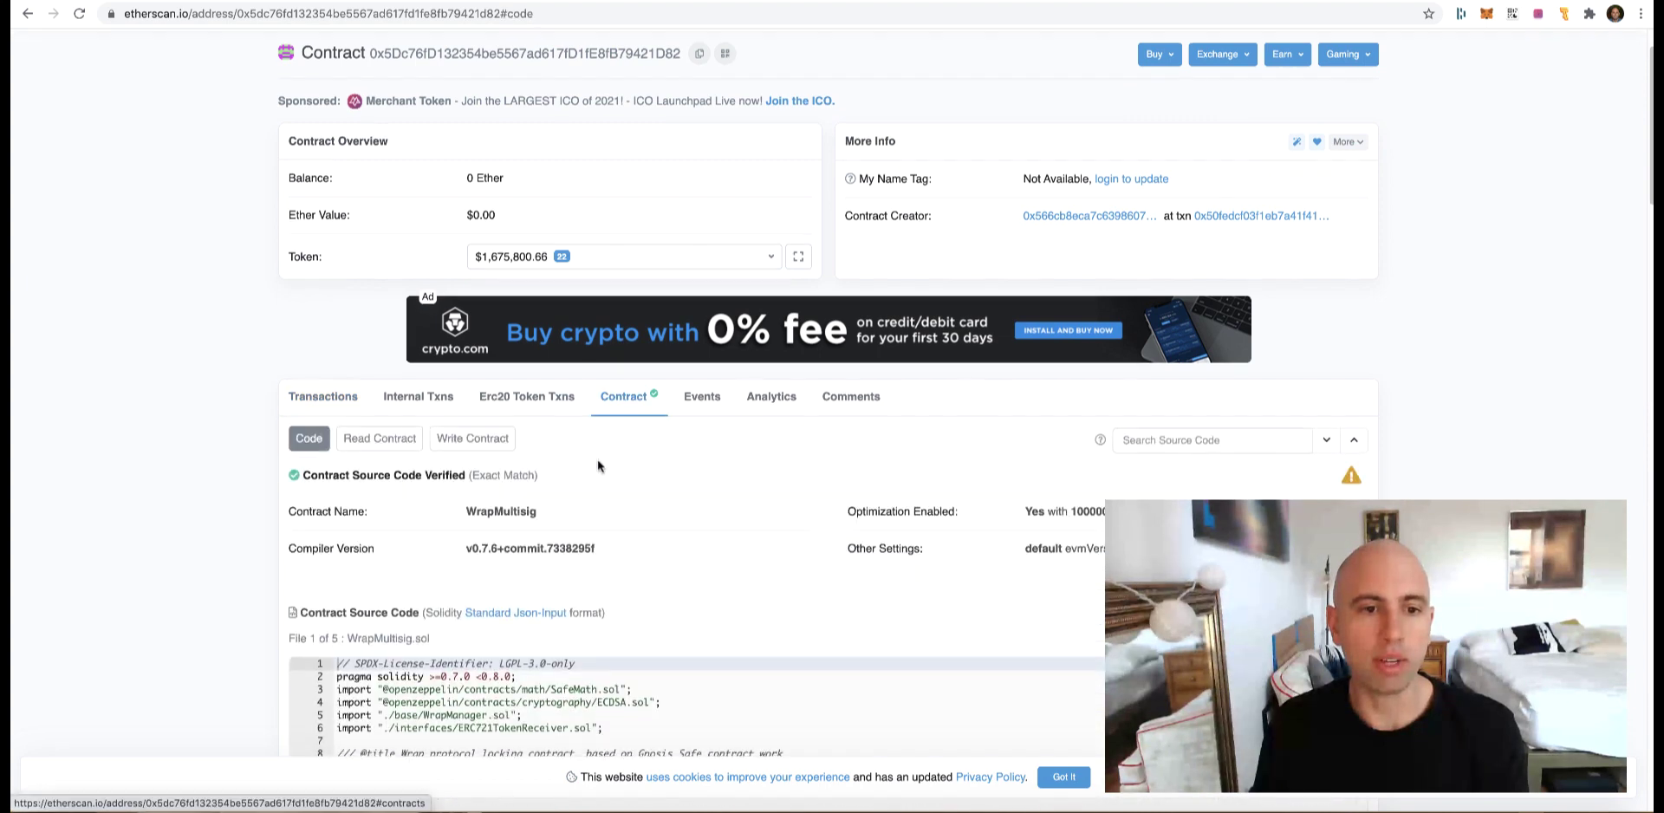
scroll(392, 585, "down", 2)
scroll(416, 619, "down", 3)
scroll(408, 659, "up", 3)
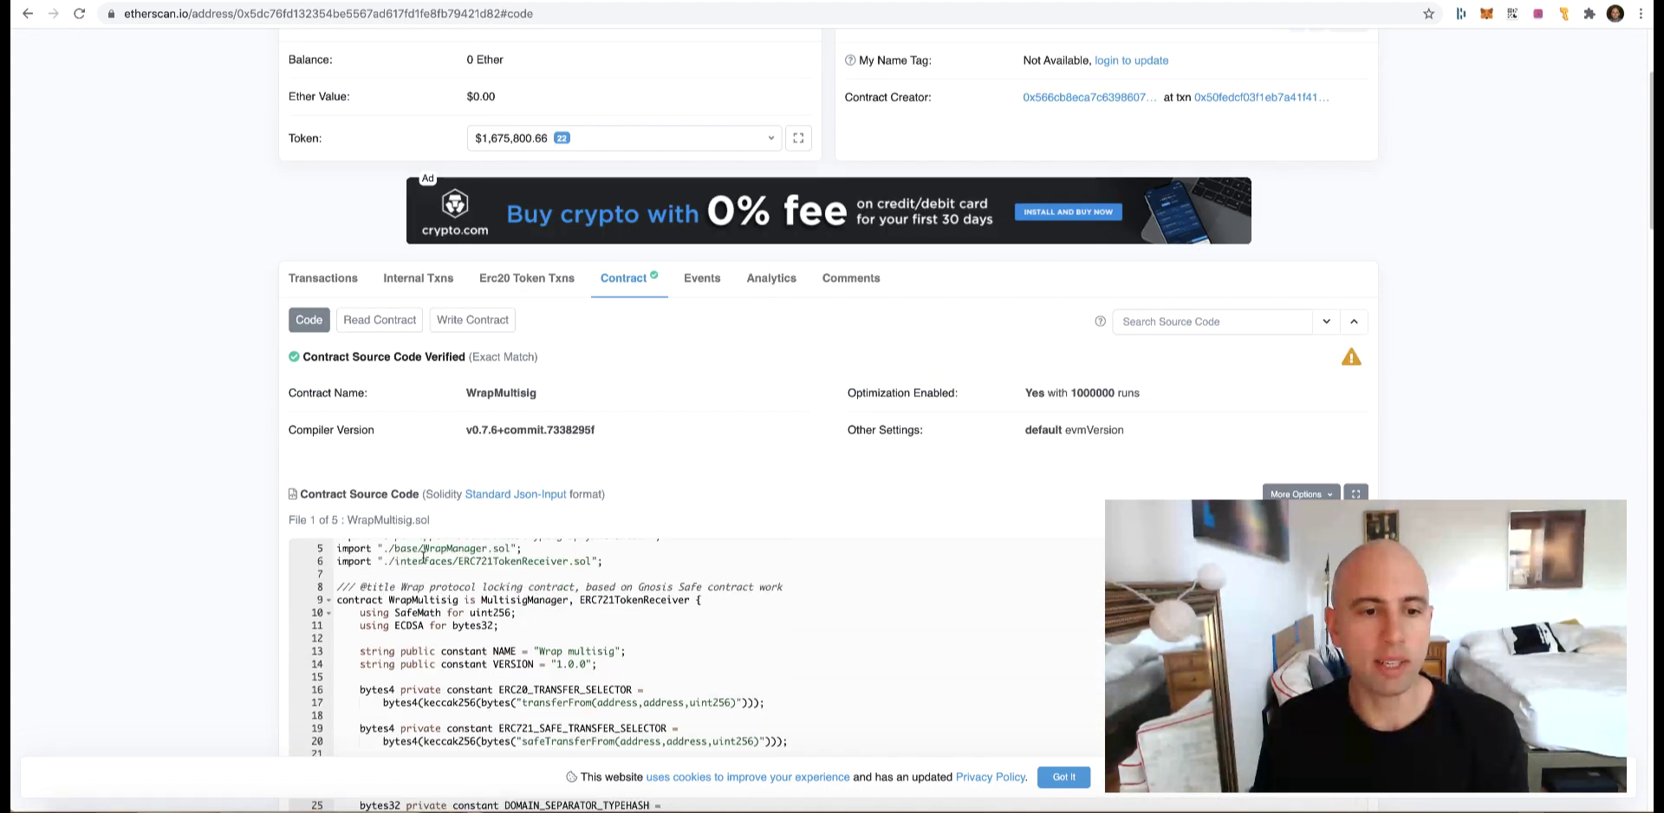
Highlight the 'Wrap protocol locking contract' and Gnosis Safe notes in the source comments.
left_click(414, 645)
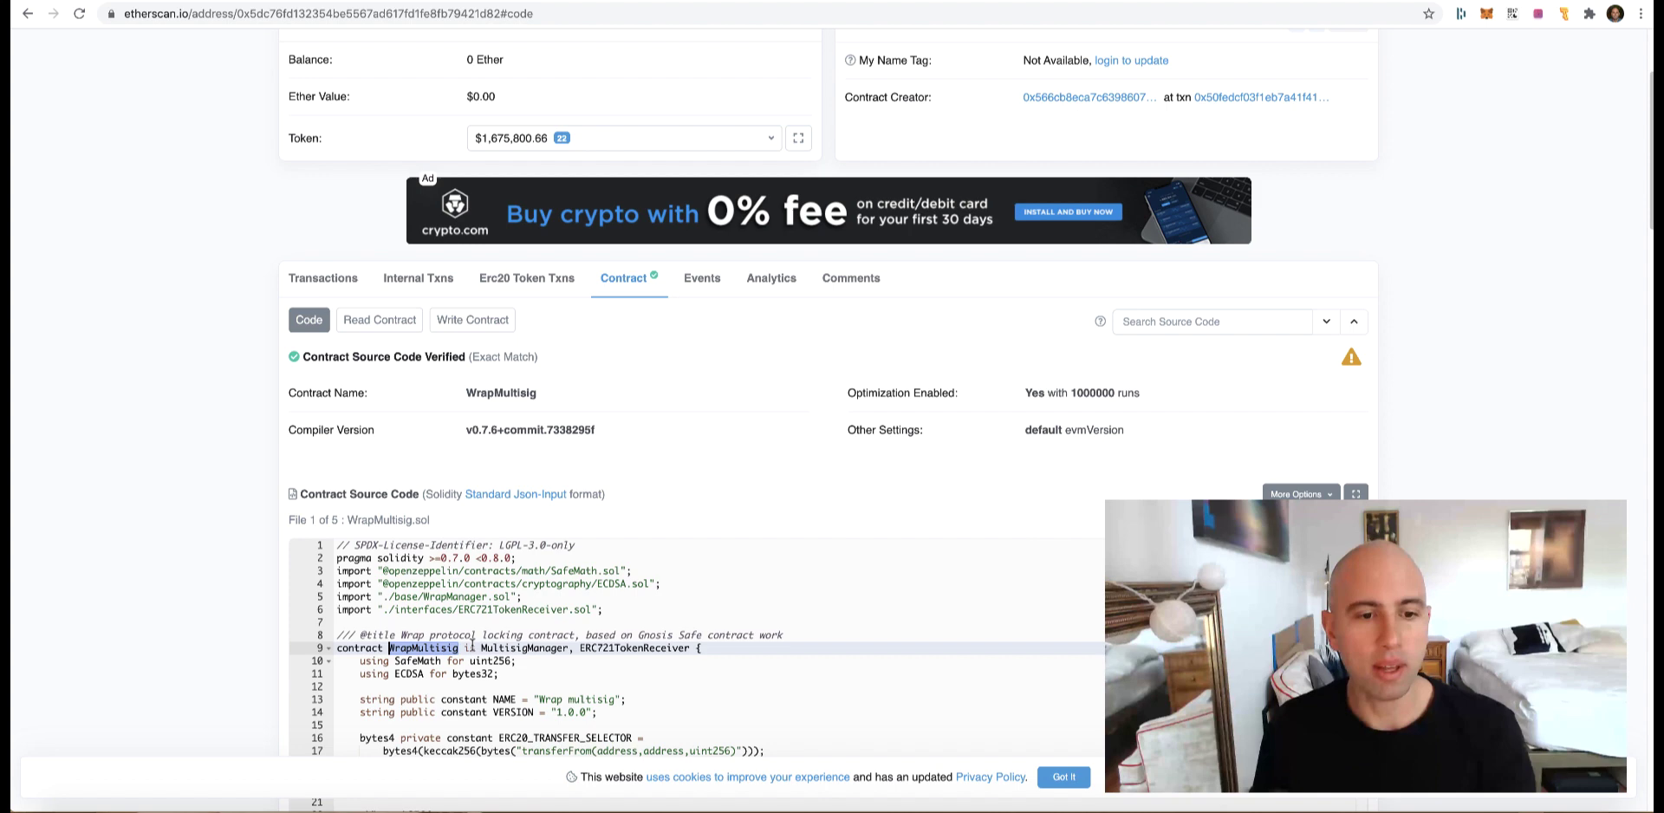
left_click_drag(476, 635, 430, 635)
left_click_drag(574, 635, 401, 635)
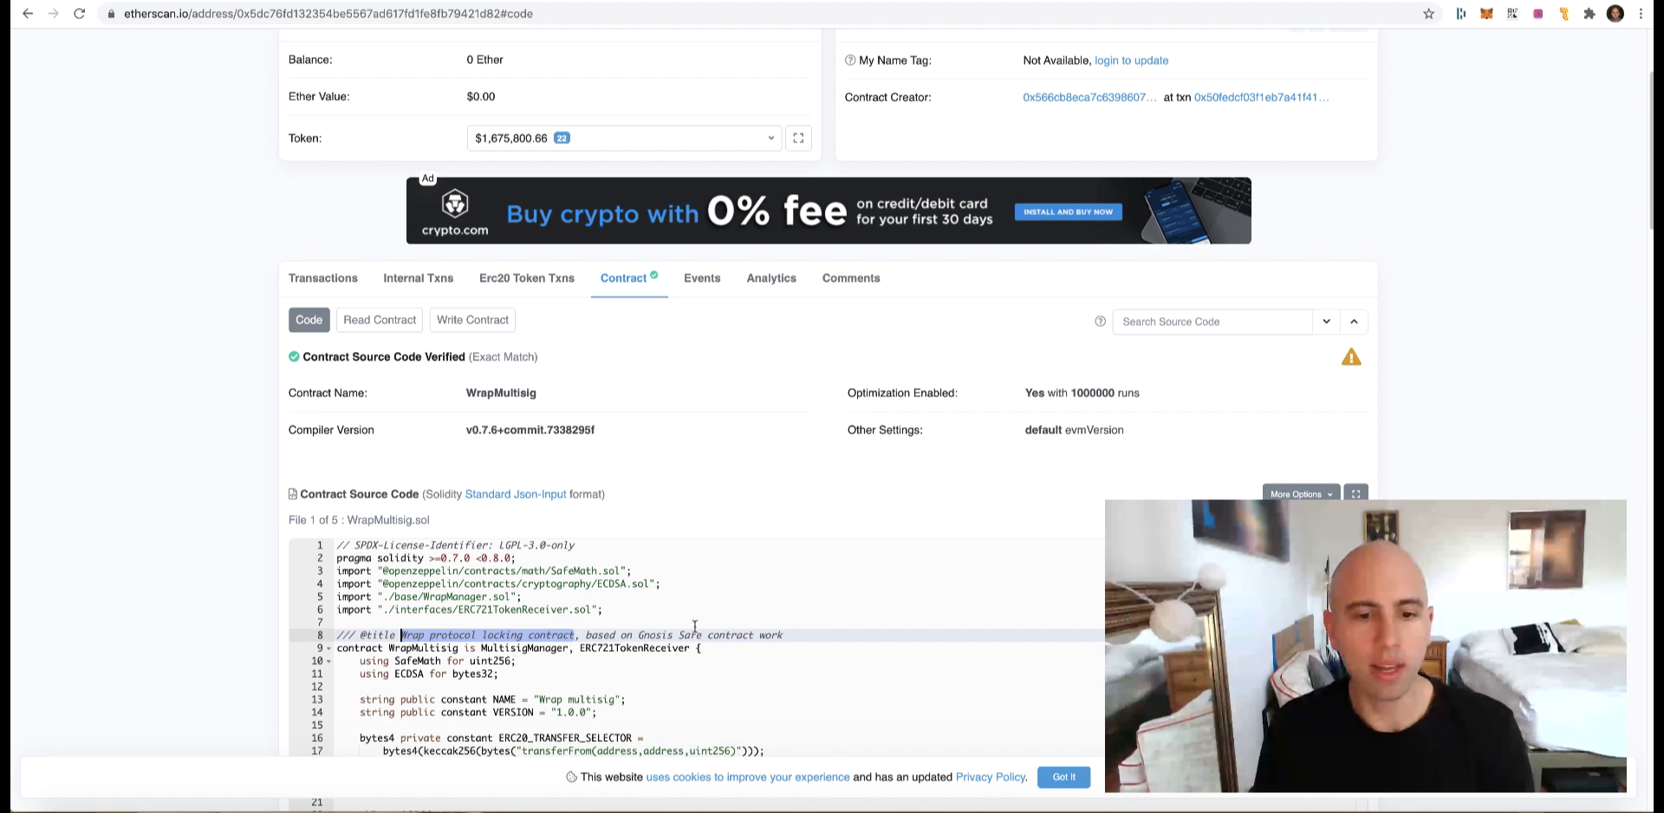
key("Up")
left_click_drag(640, 636, 780, 635)
Scroll to the ERC20WrapAsked event declaration and highlight its parameters.
scroll(700, 698, "down", 5)
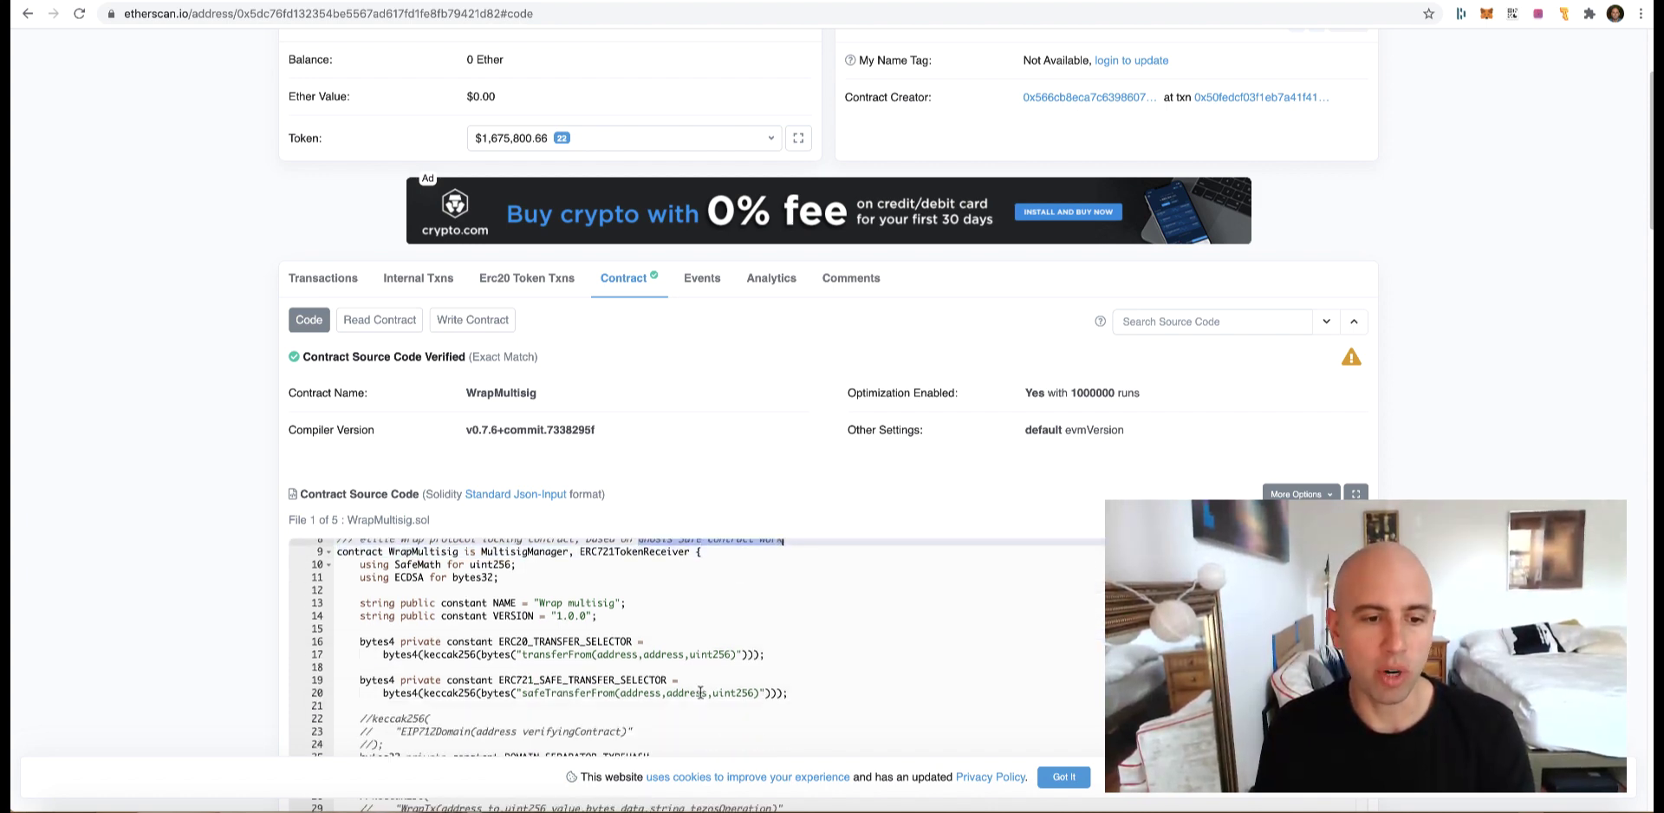
scroll(476, 689, "down", 7)
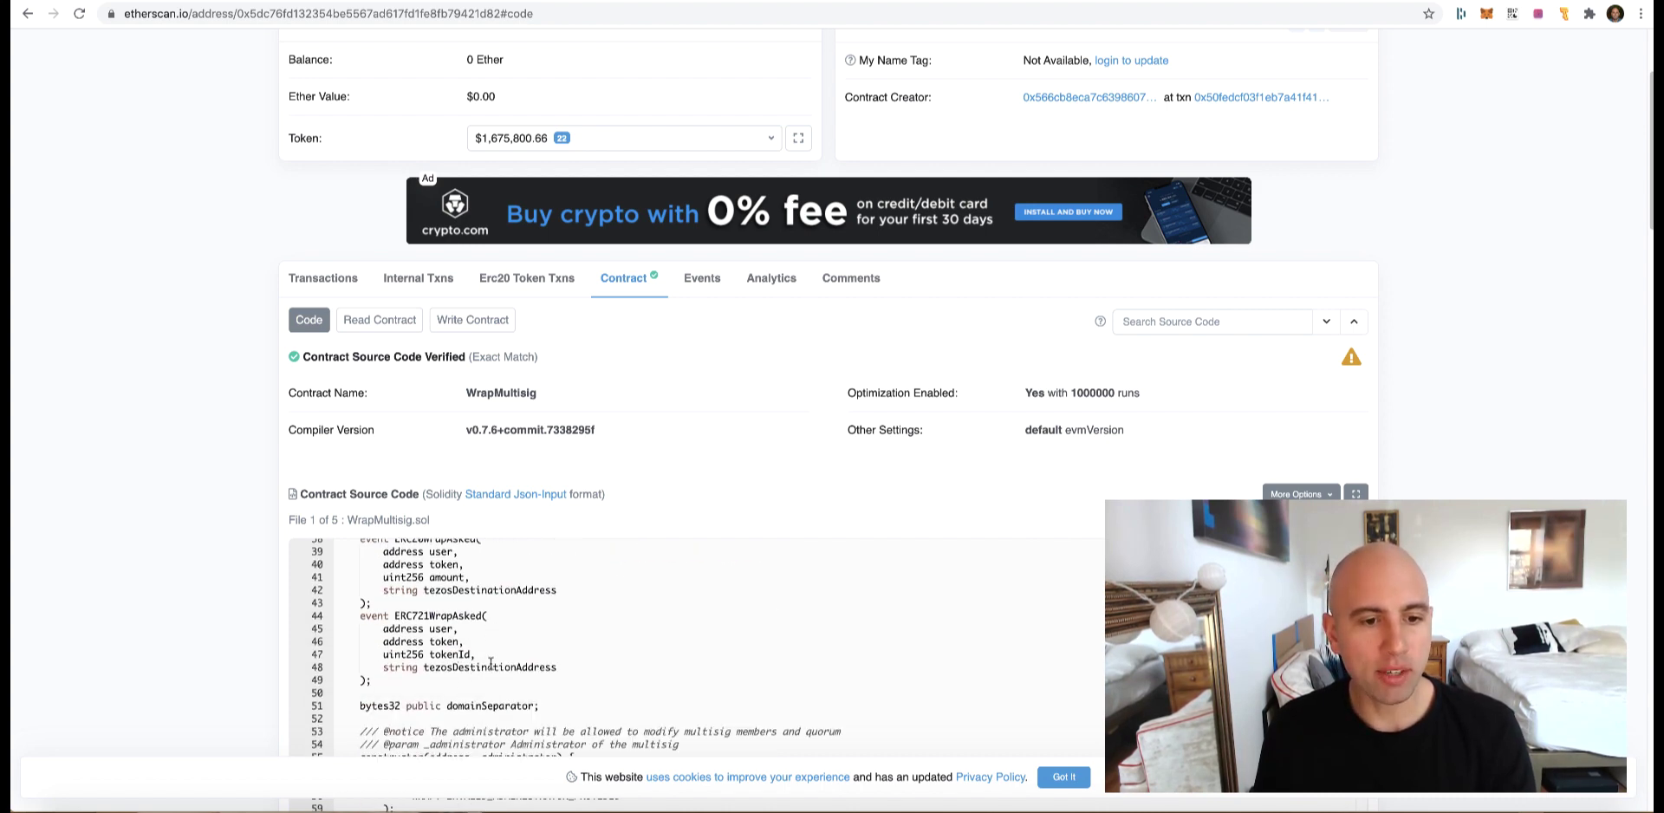
scroll(468, 667, "up", 6)
scroll(467, 670, "down", 4)
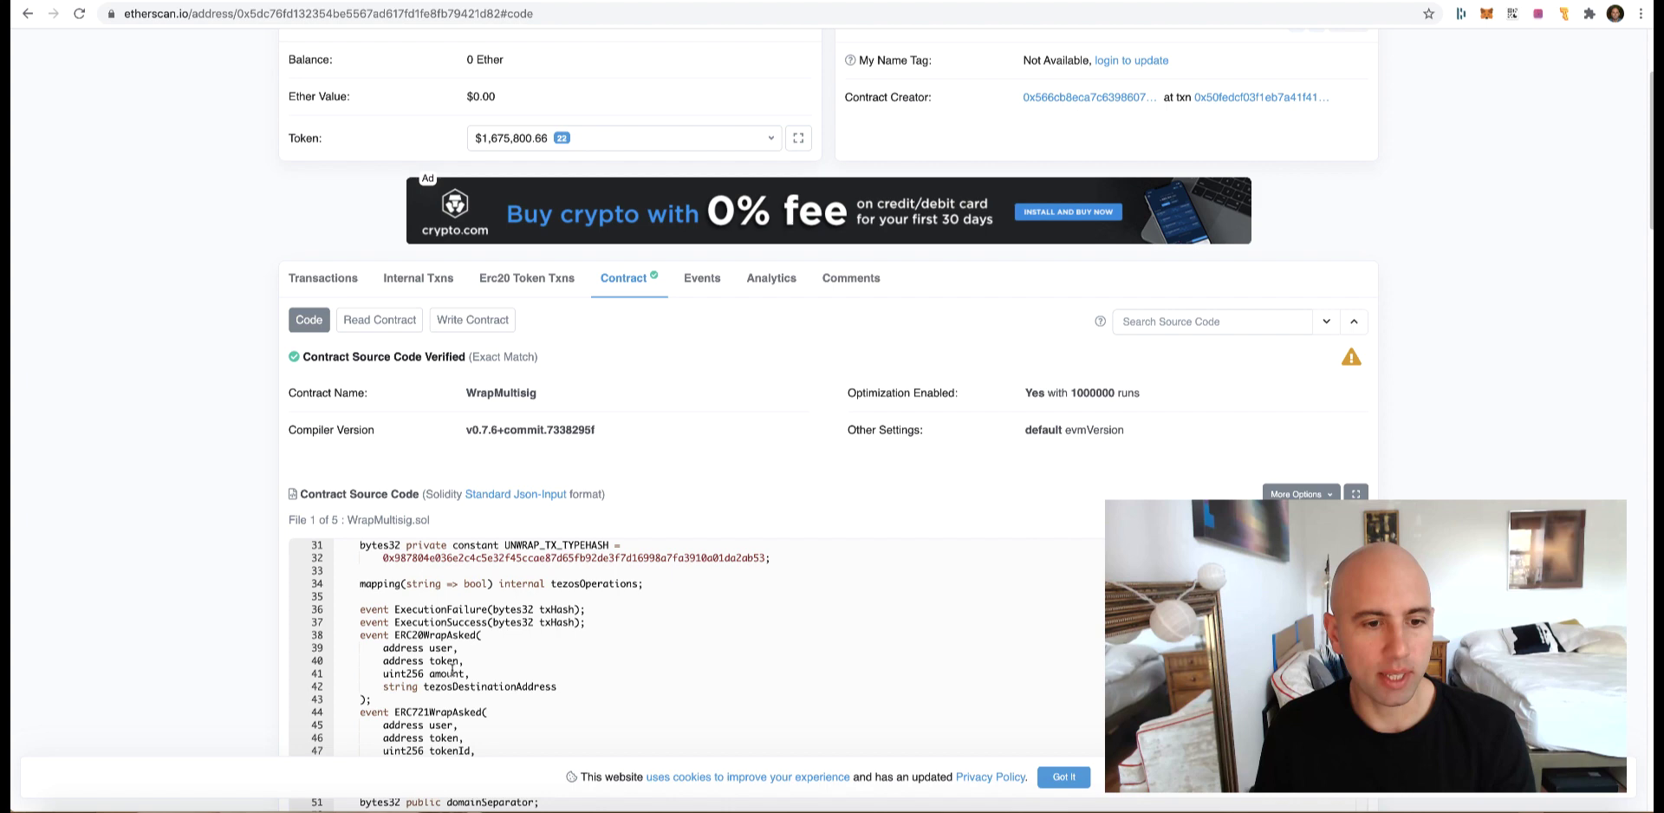
left_click_drag(396, 635, 445, 641)
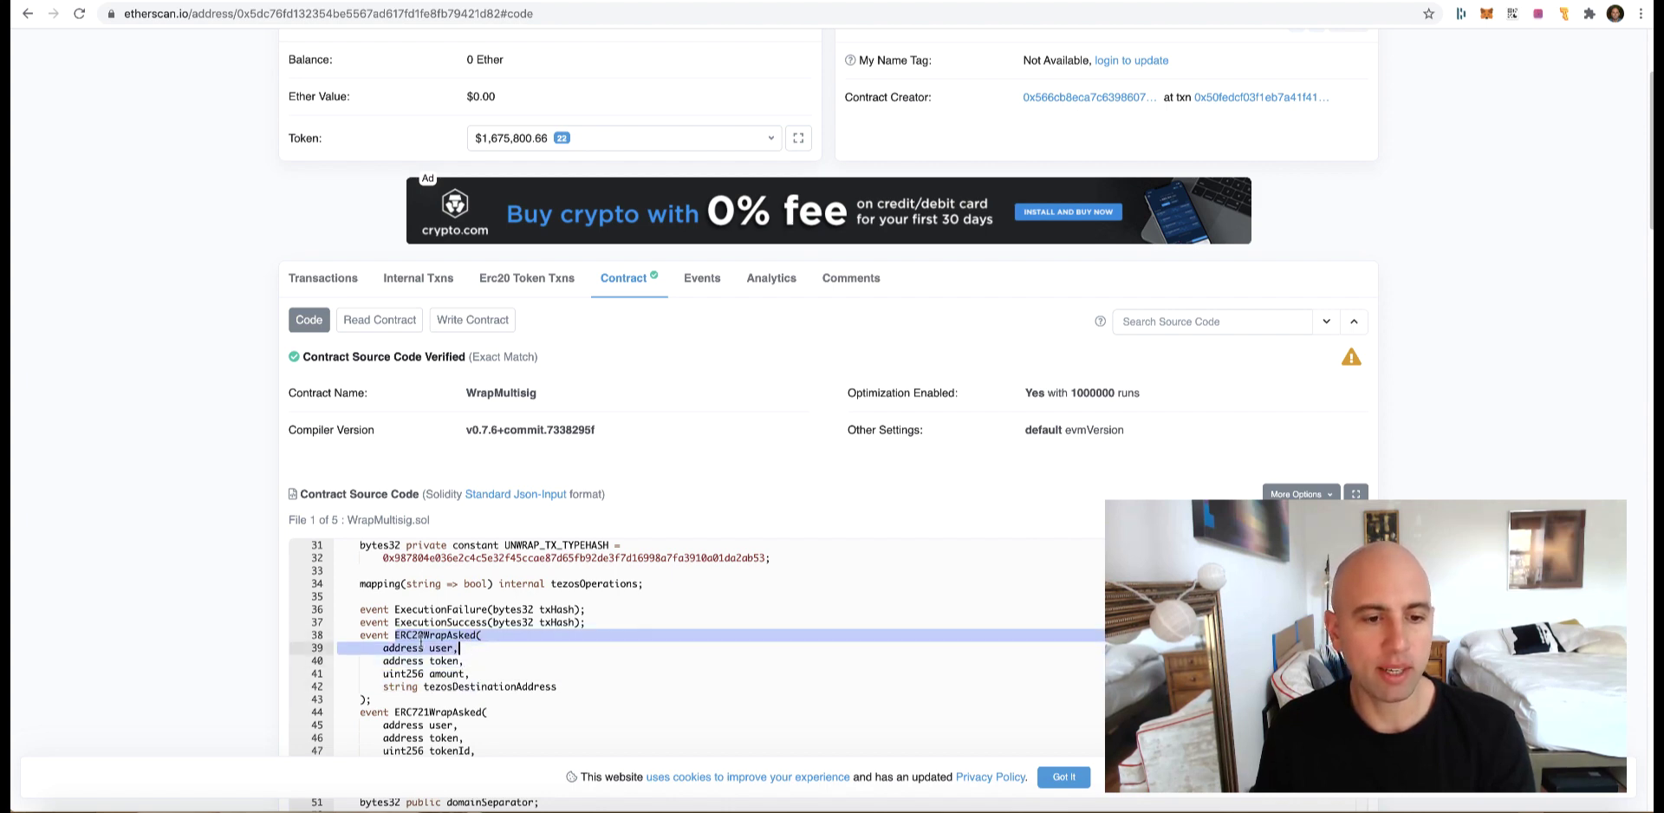
left_click(428, 637)
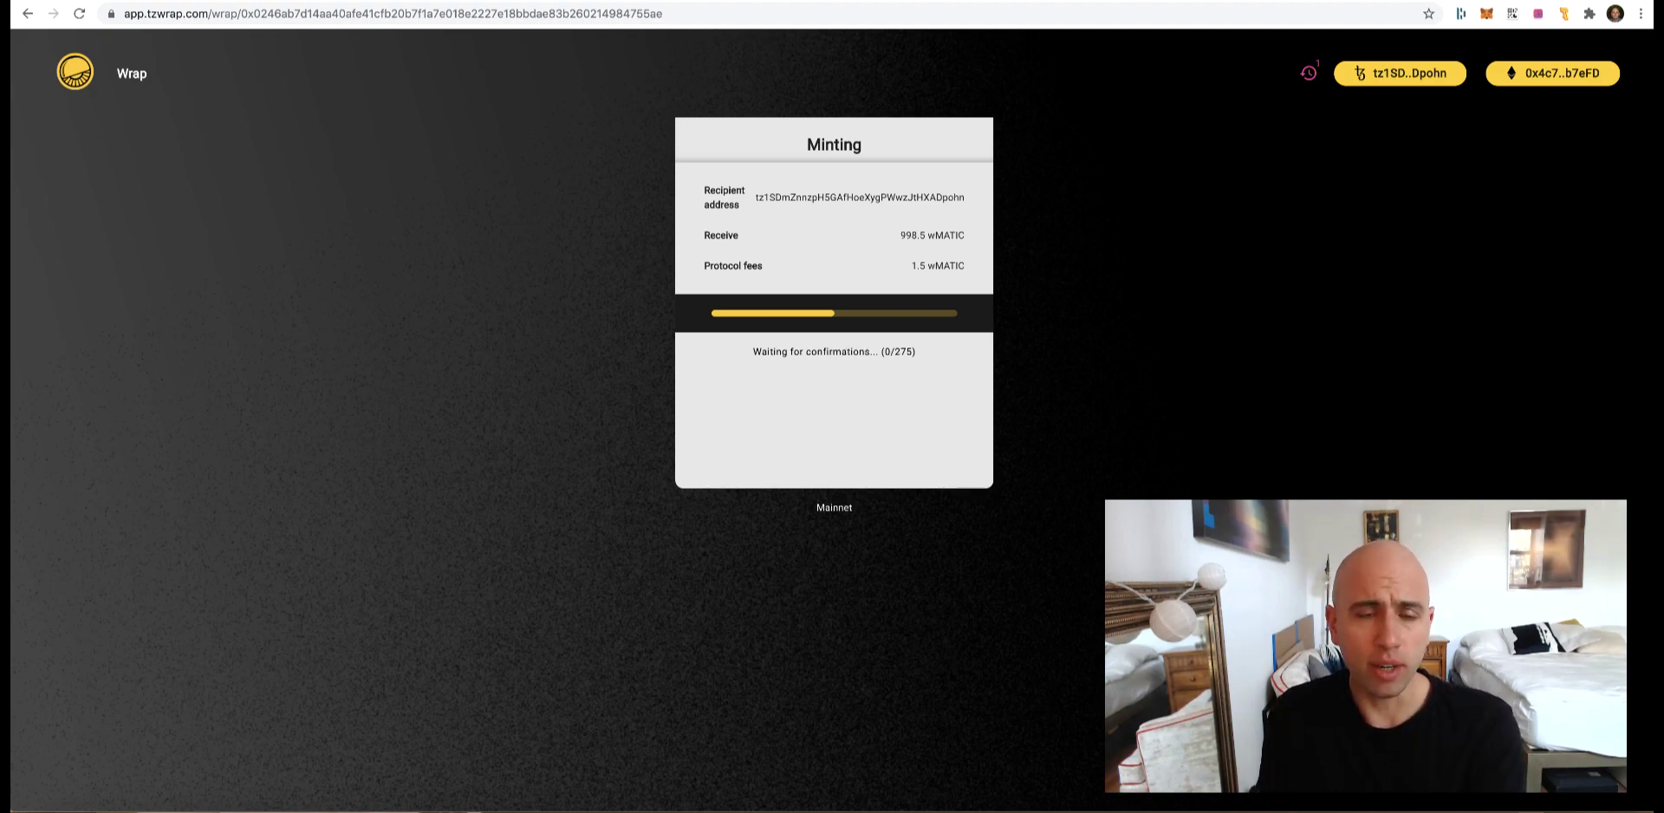
Reload the Etherscan address page to see the Wrap ERC20 transaction mined 57 secs ago, then return to Wrap.
left_click(555, 2)
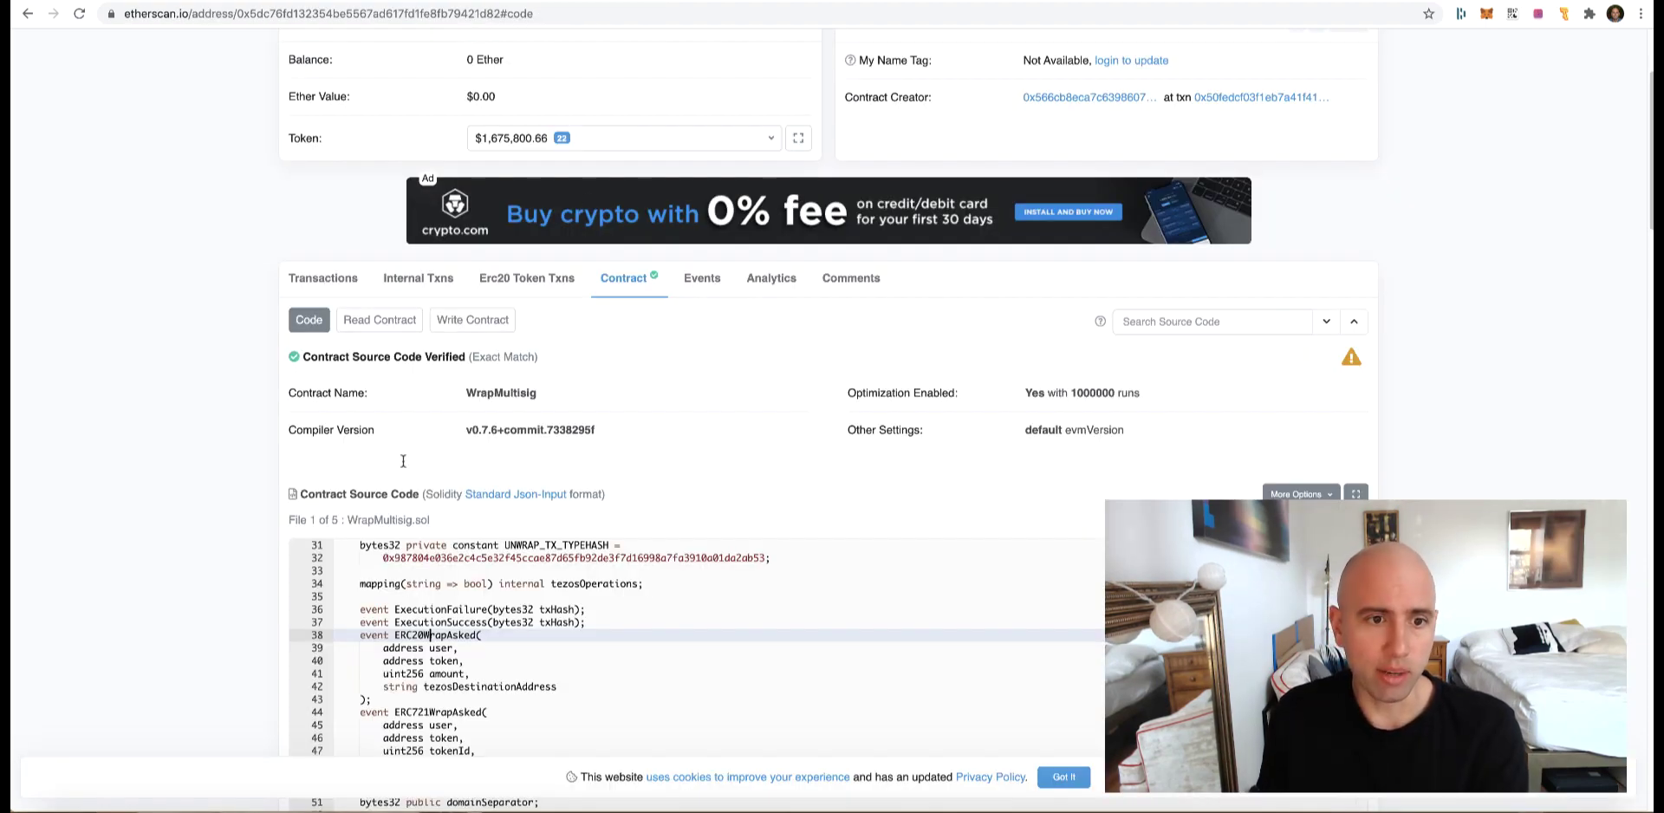
left_click(29, 13)
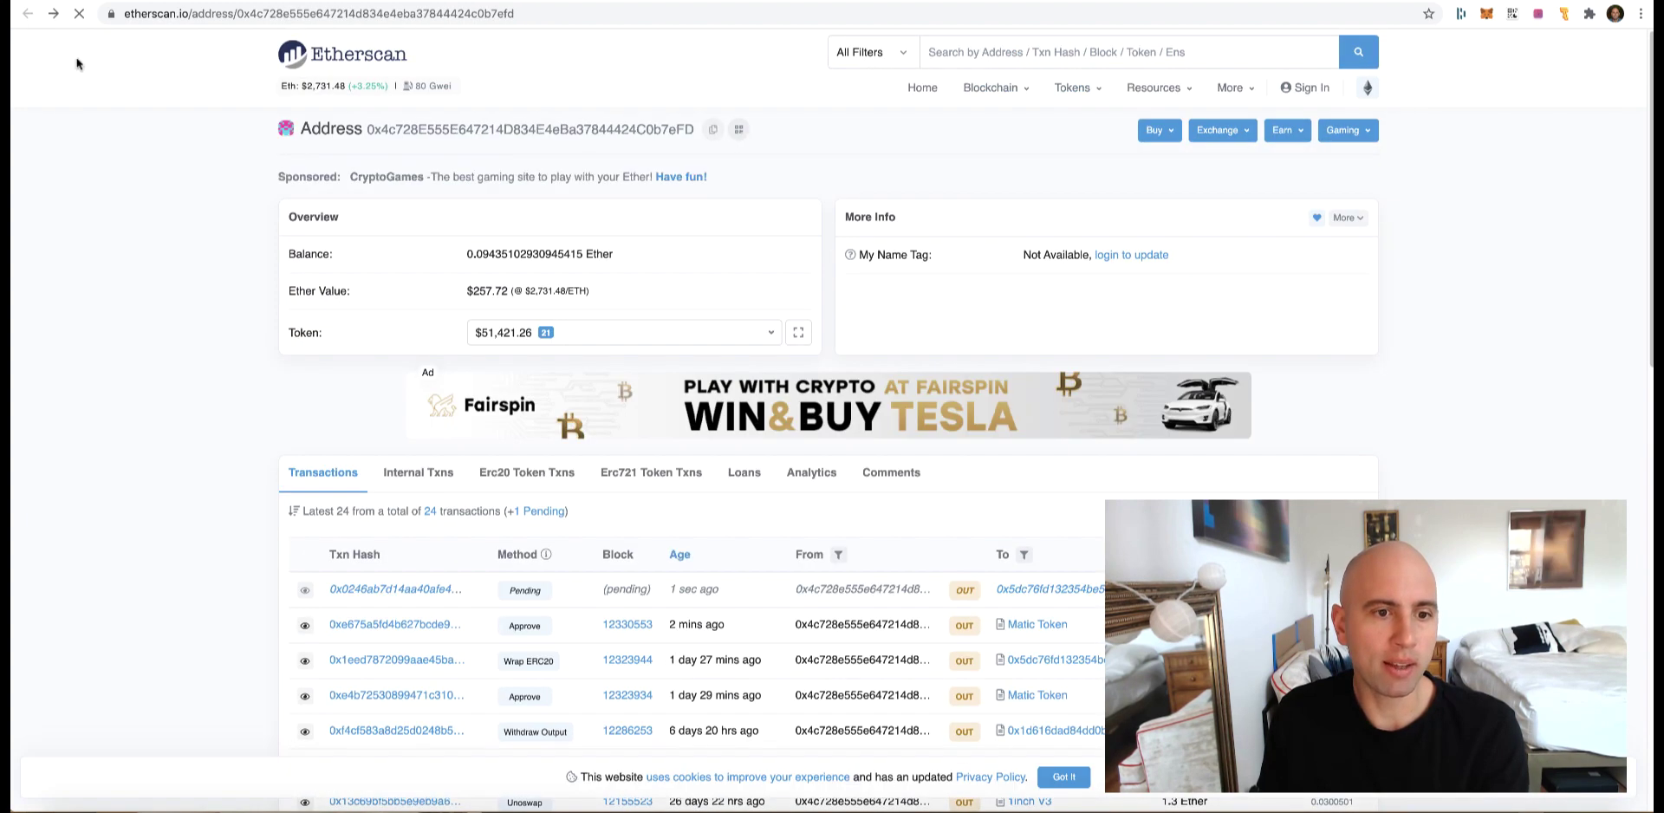
left_click(79, 13)
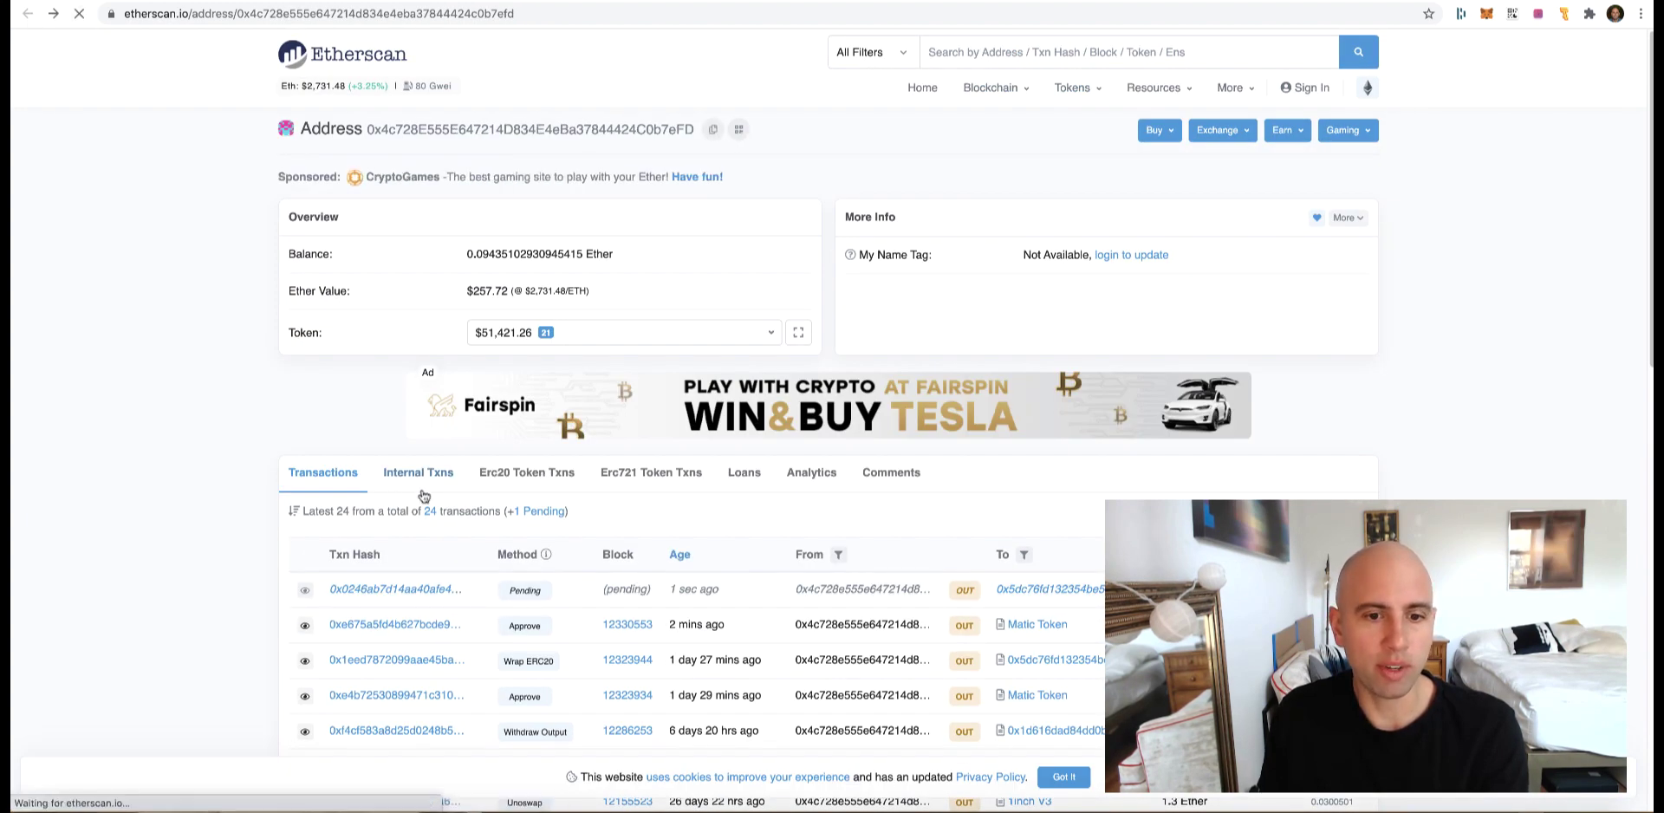
left_click_drag(750, 593, 661, 591)
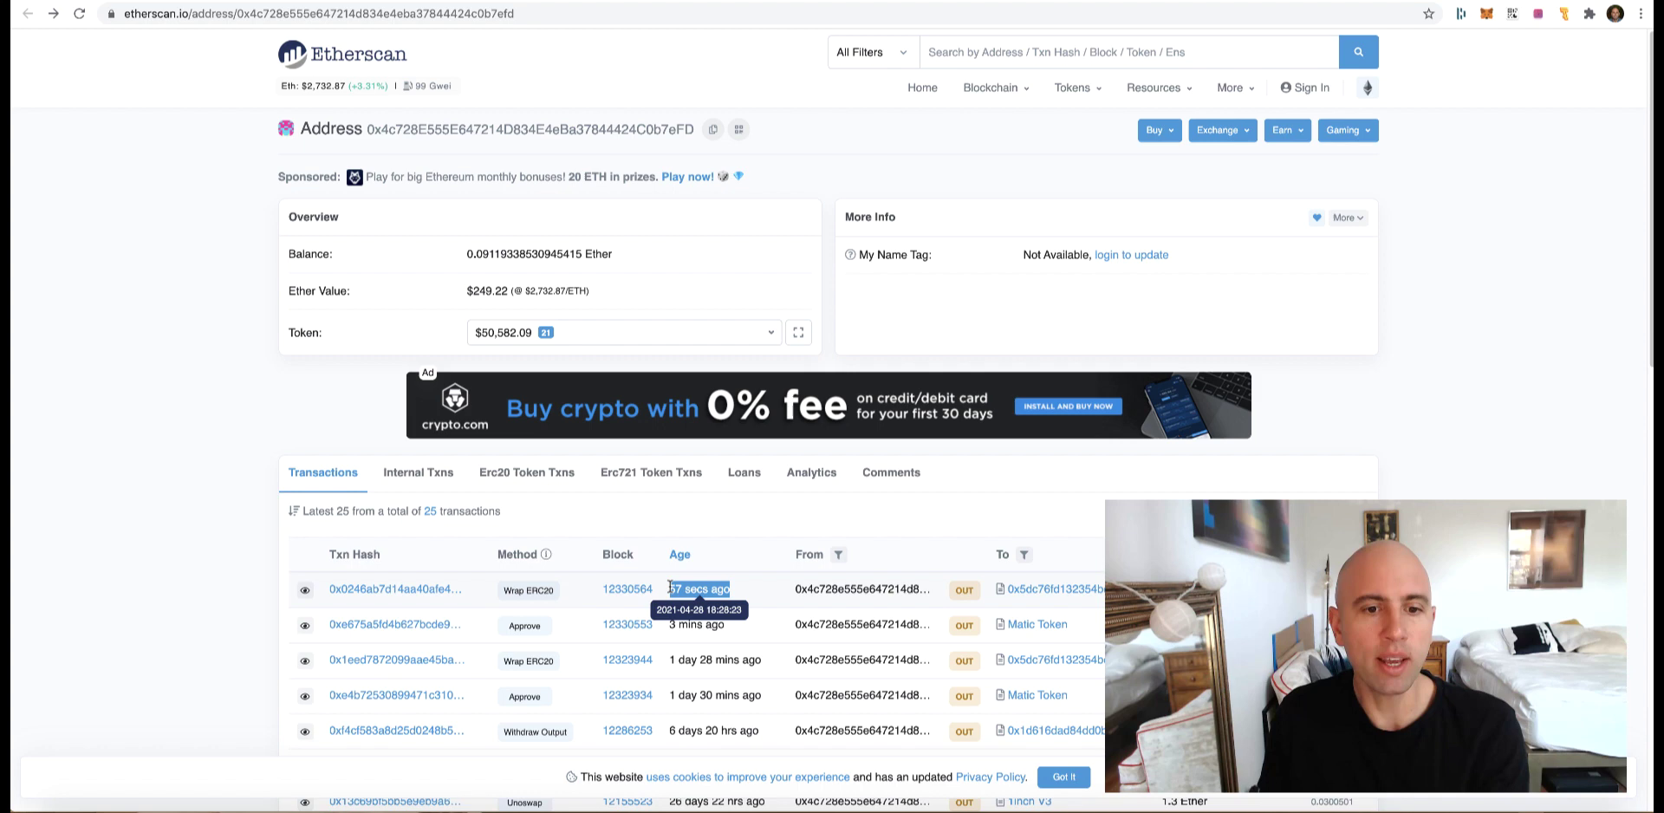
left_click(368, 9)
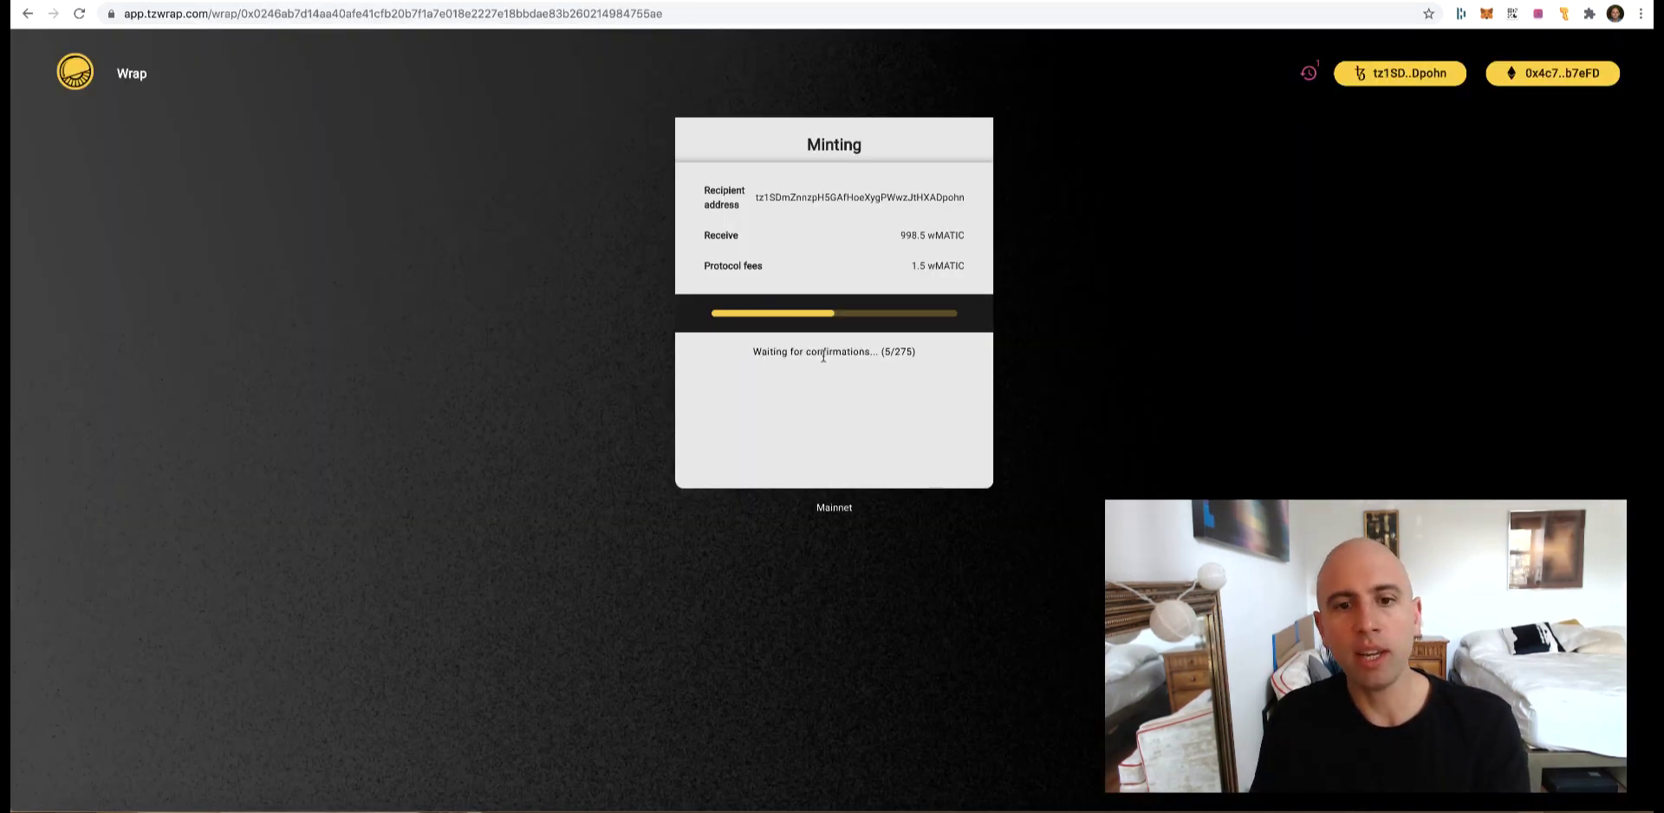
double_click(902, 352)
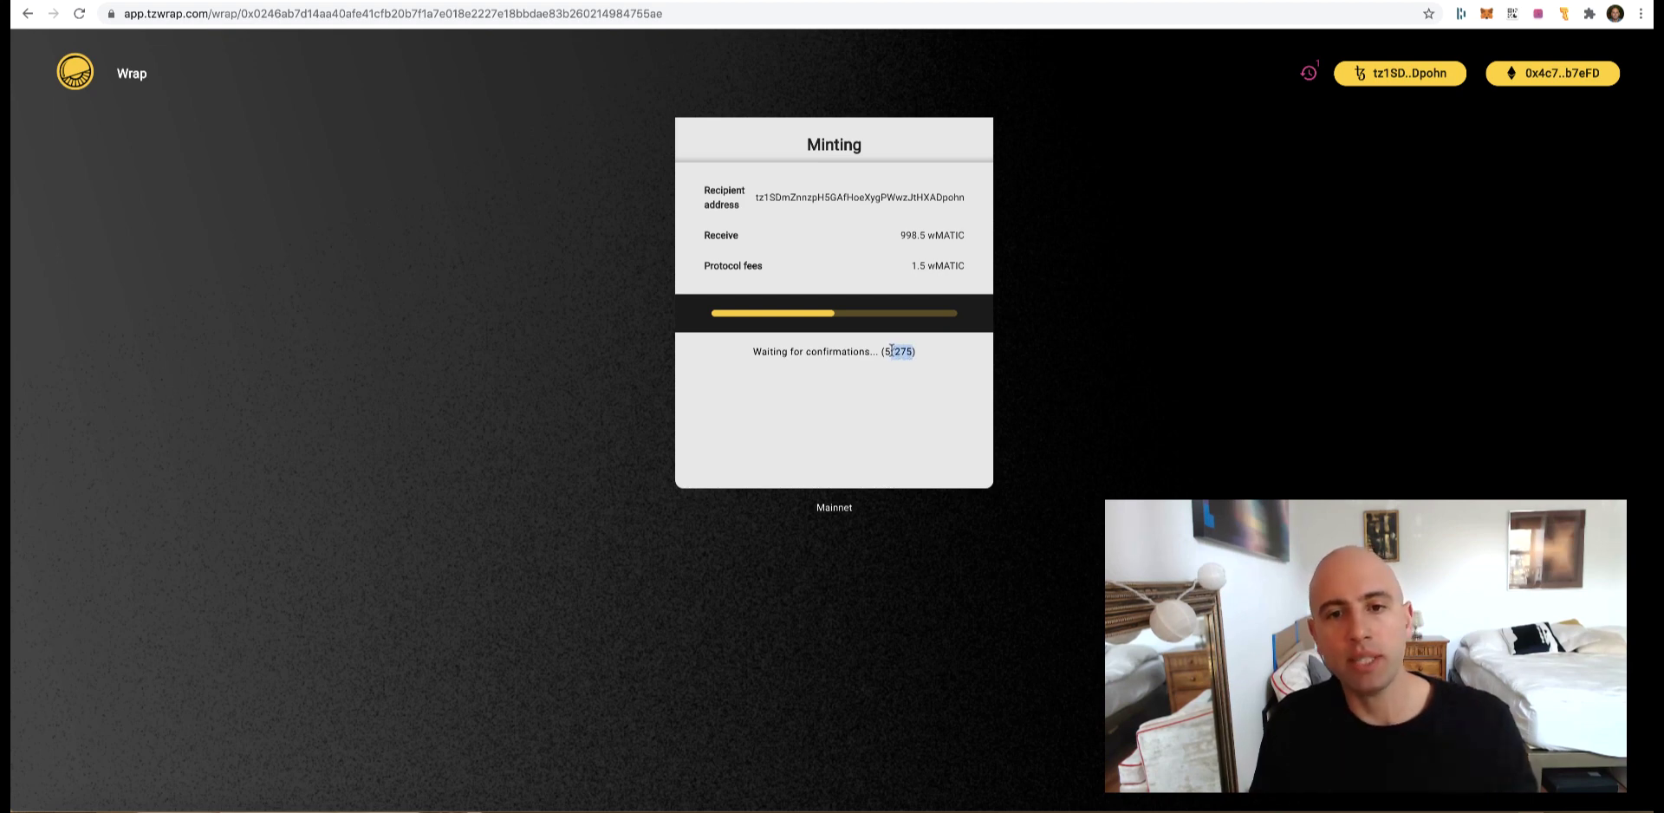
left_click(910, 379)
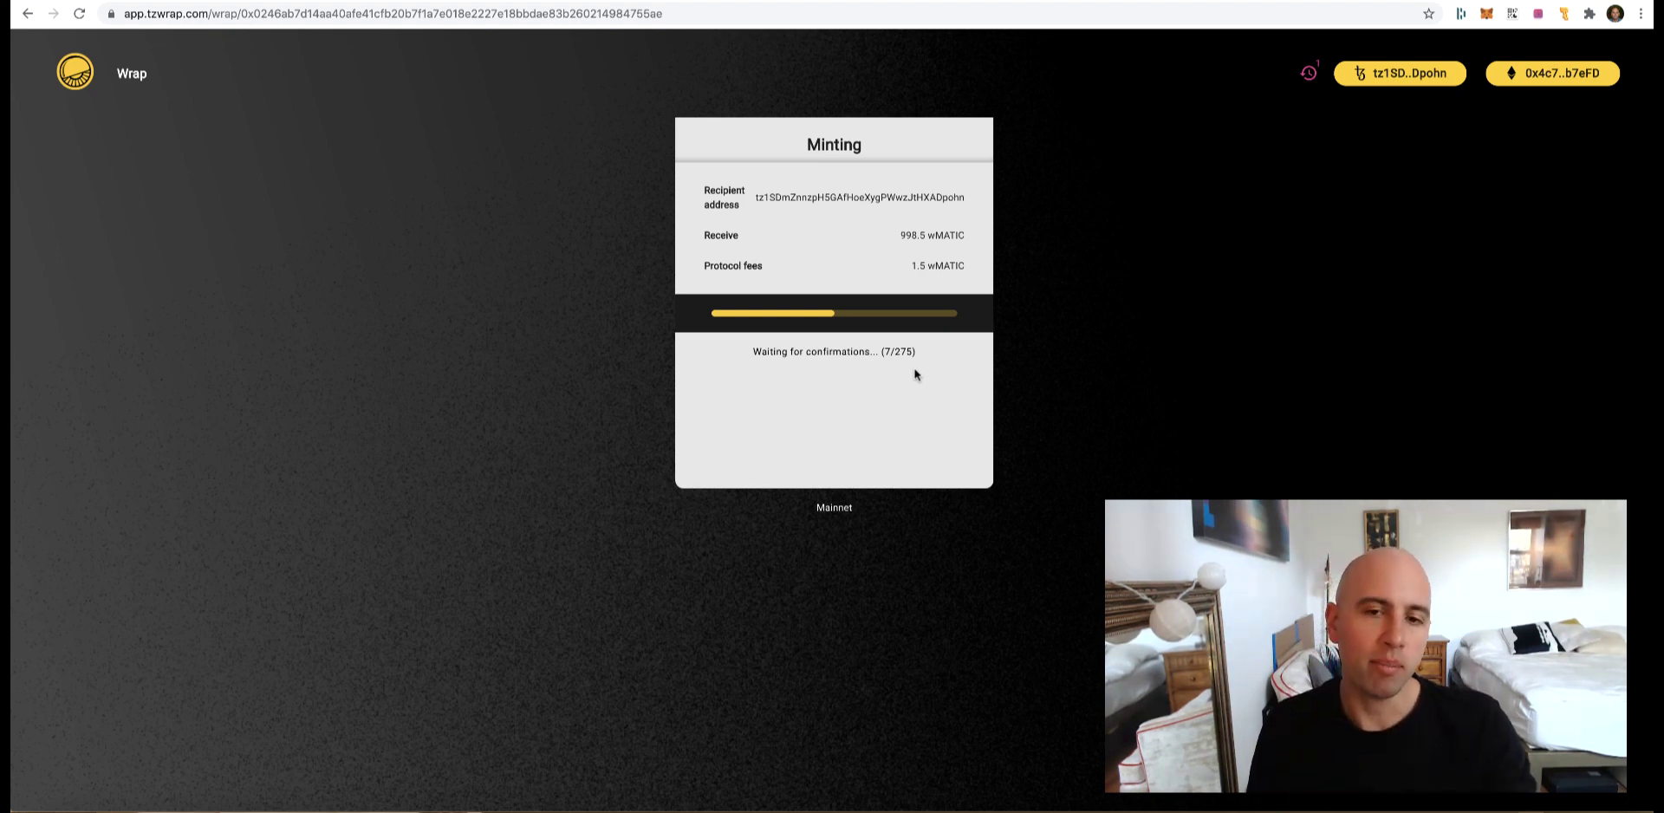
left_click_drag(915, 348, 894, 348)
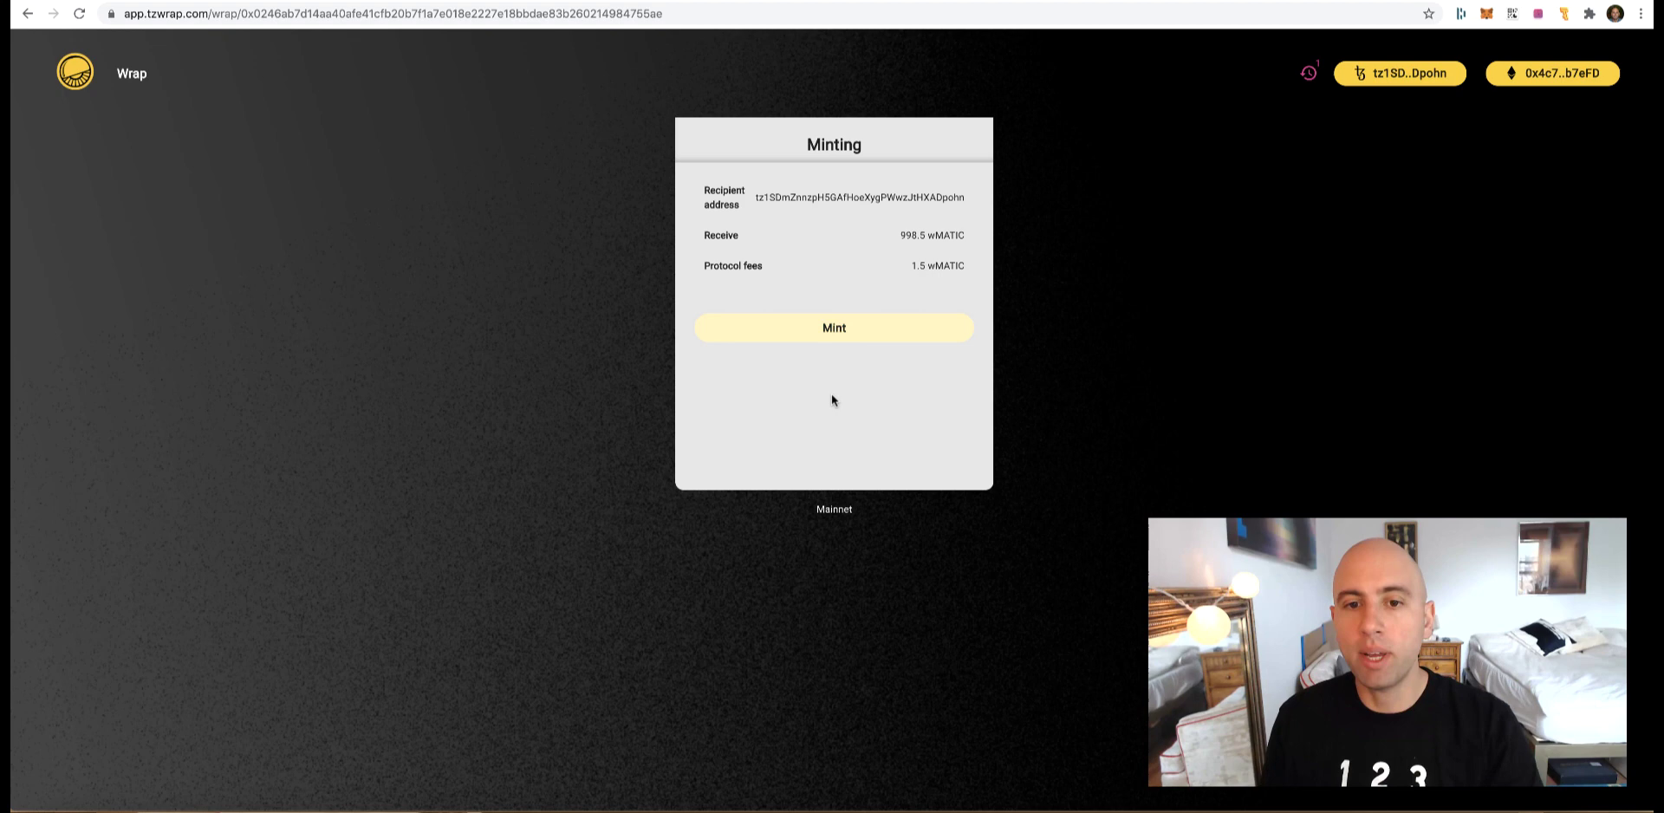
Mint the 998.5 wMATIC on Tezos and confirm the operation in Temple Wallet.
left_click(843, 330)
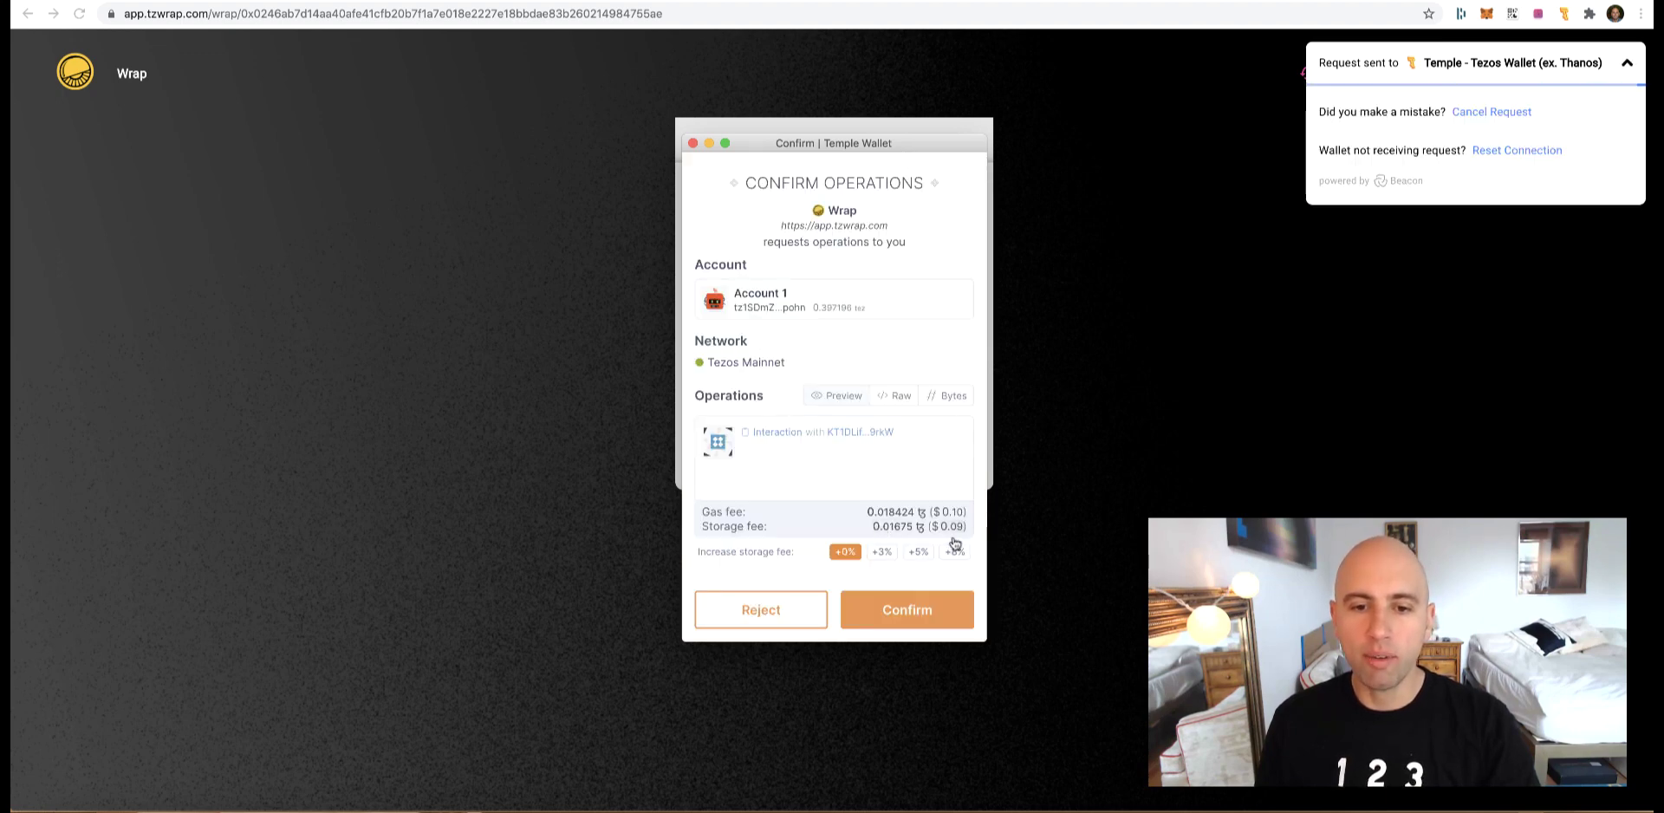
left_click(917, 616)
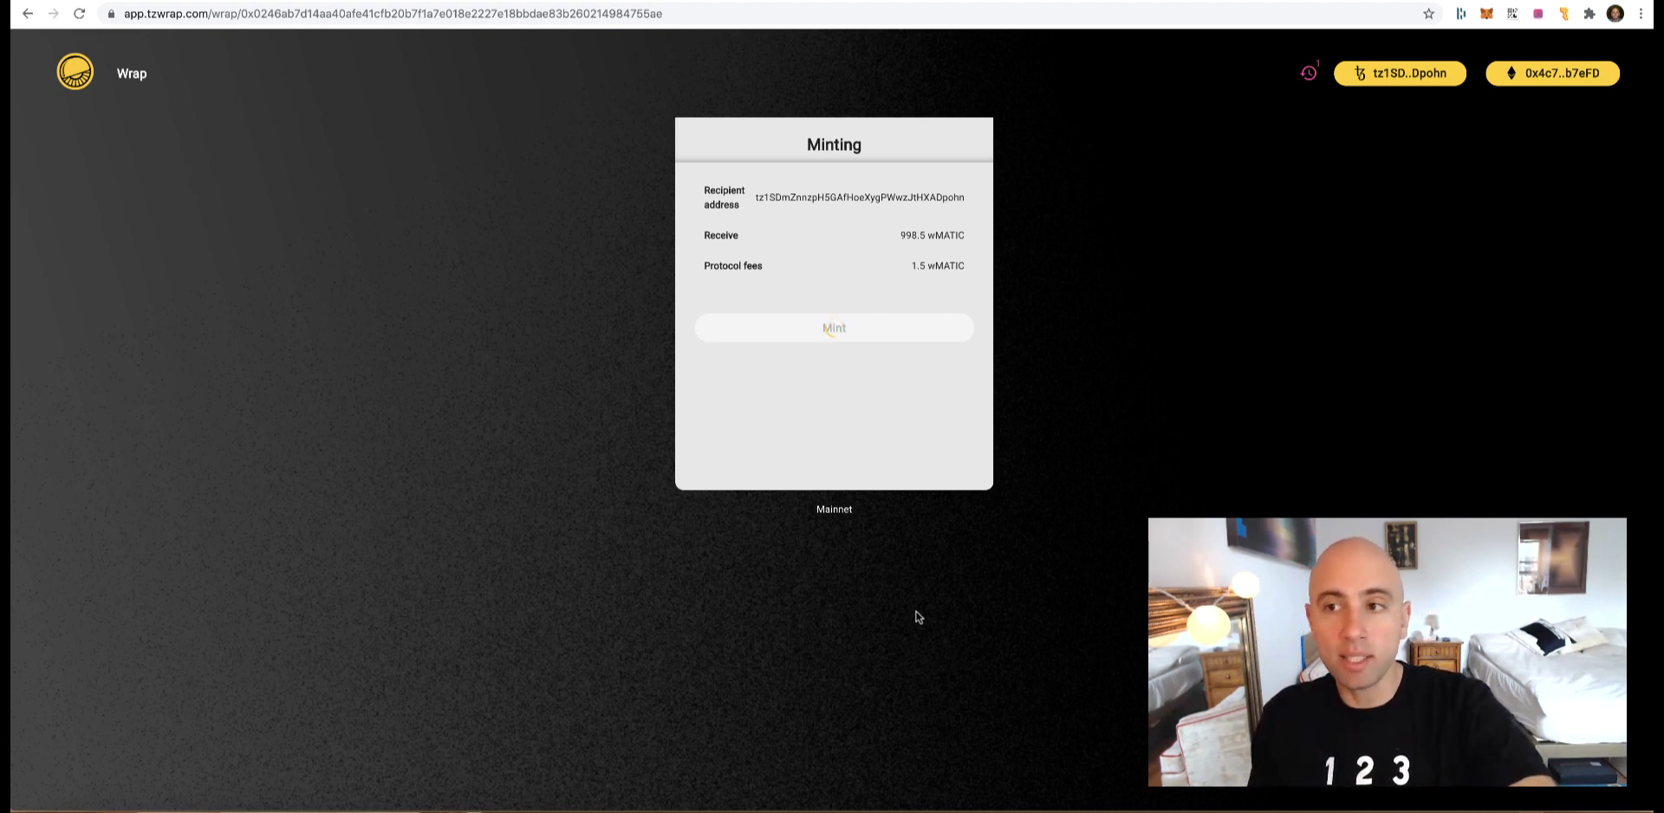
Open the pending mint interaction from Temple Wallet's activity list on TzKT Explorer.
left_click(1565, 14)
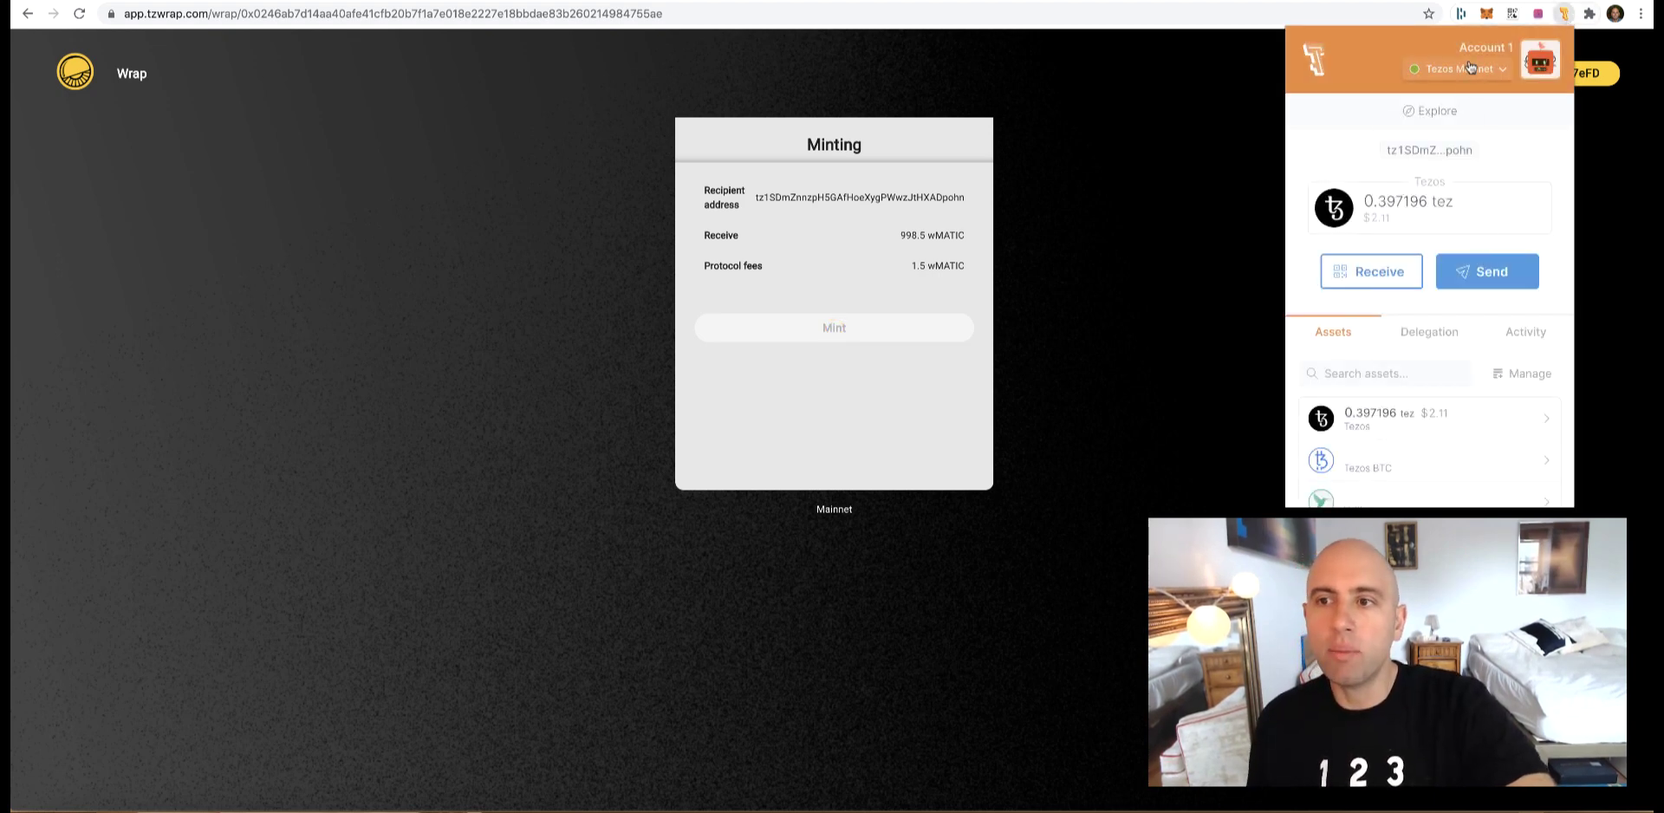
left_click(1495, 337)
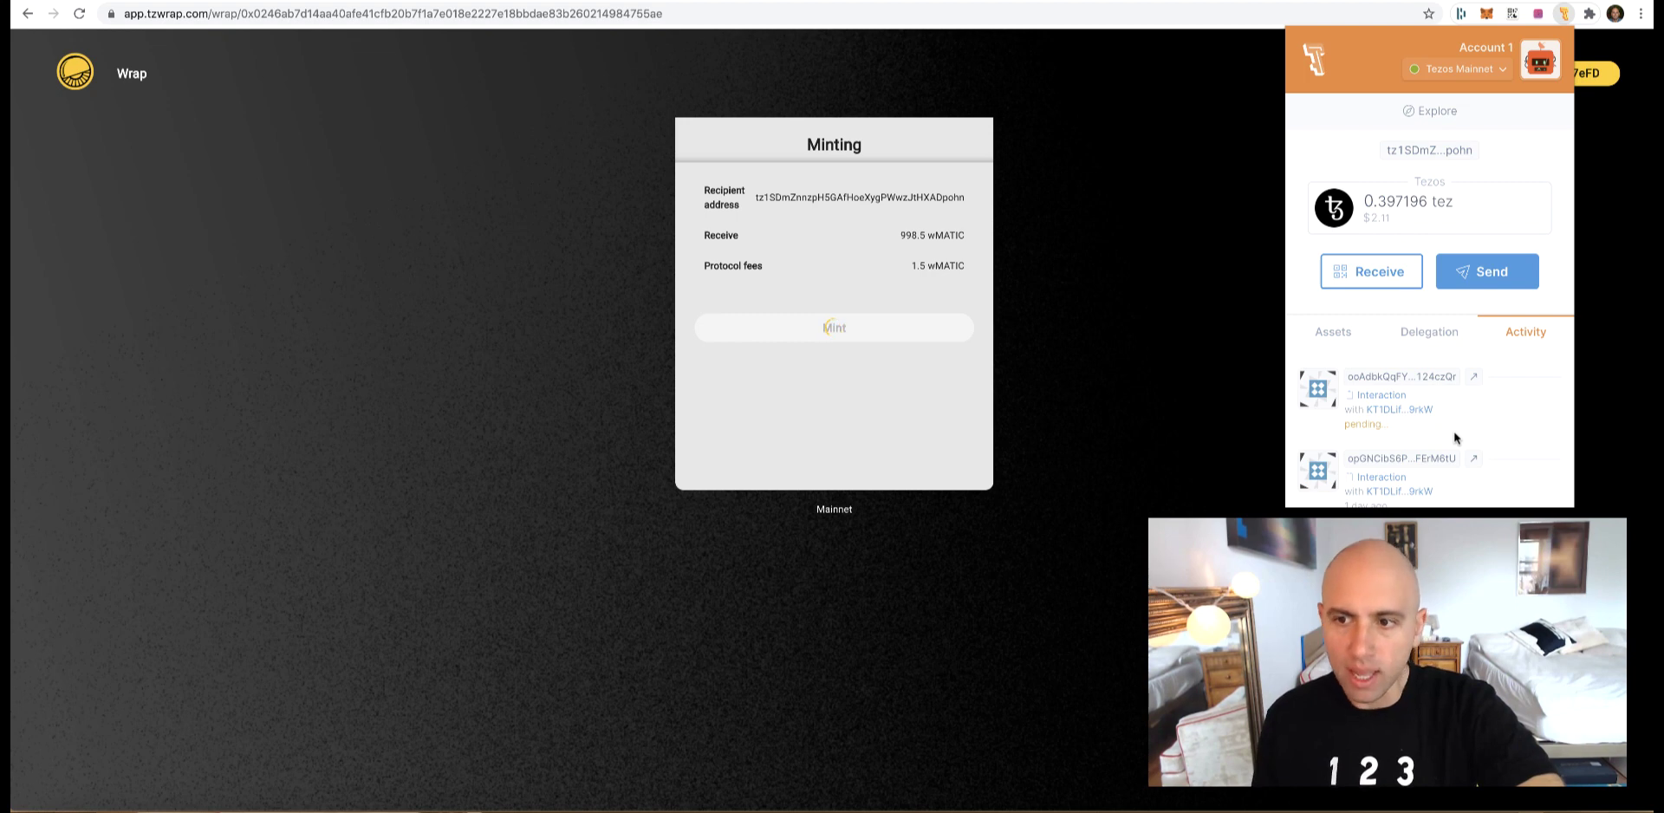
left_click(1473, 377)
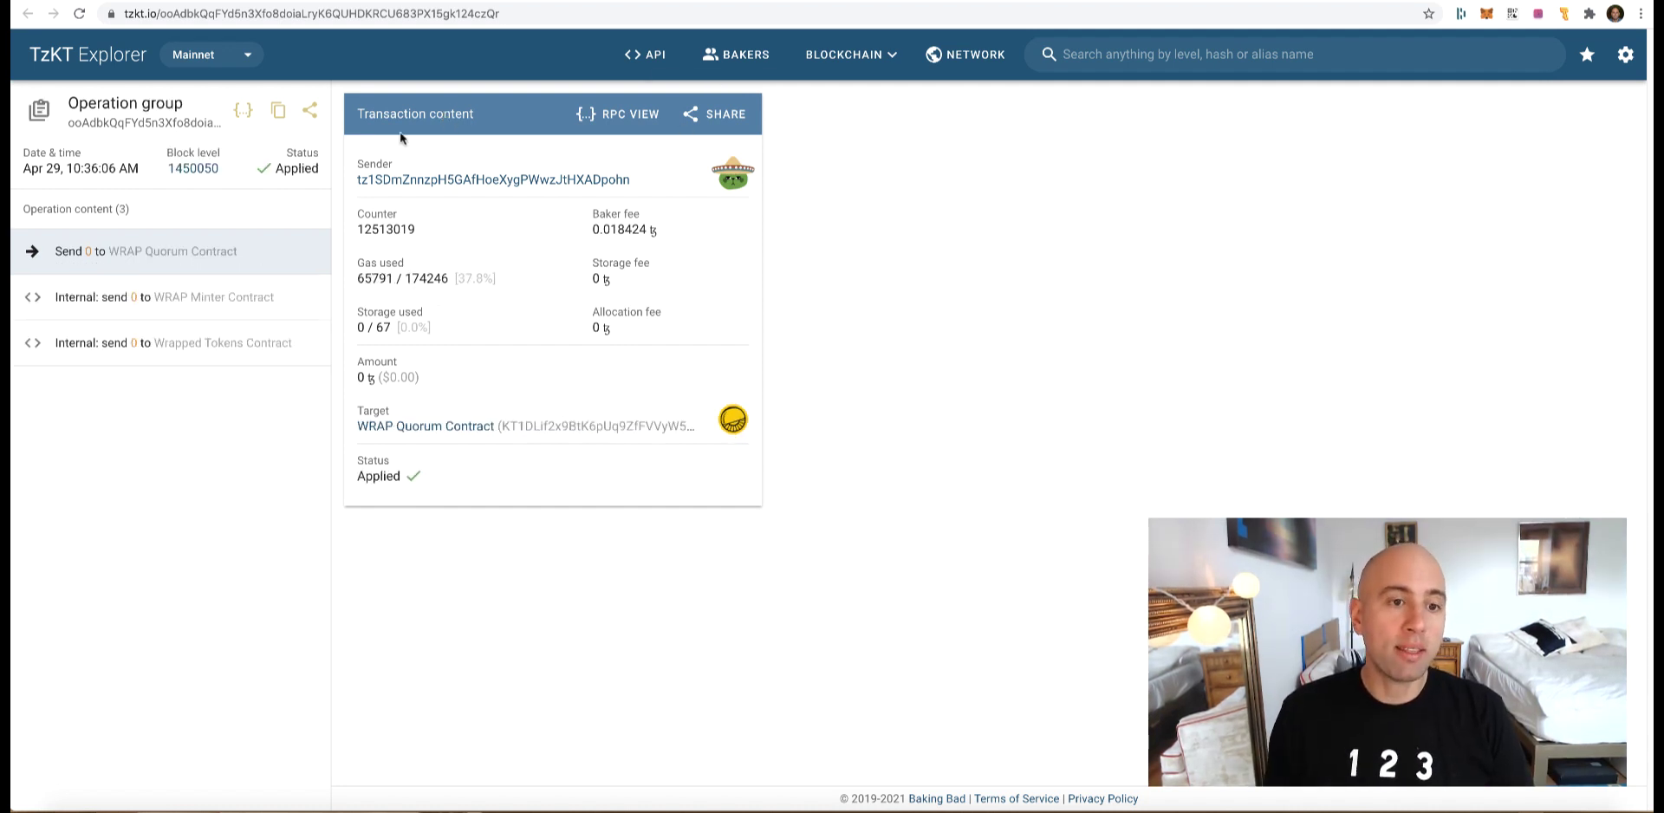
Verify on TzKT that the mint operation is Applied and check its sender address.
left_click_drag(365, 475, 409, 484)
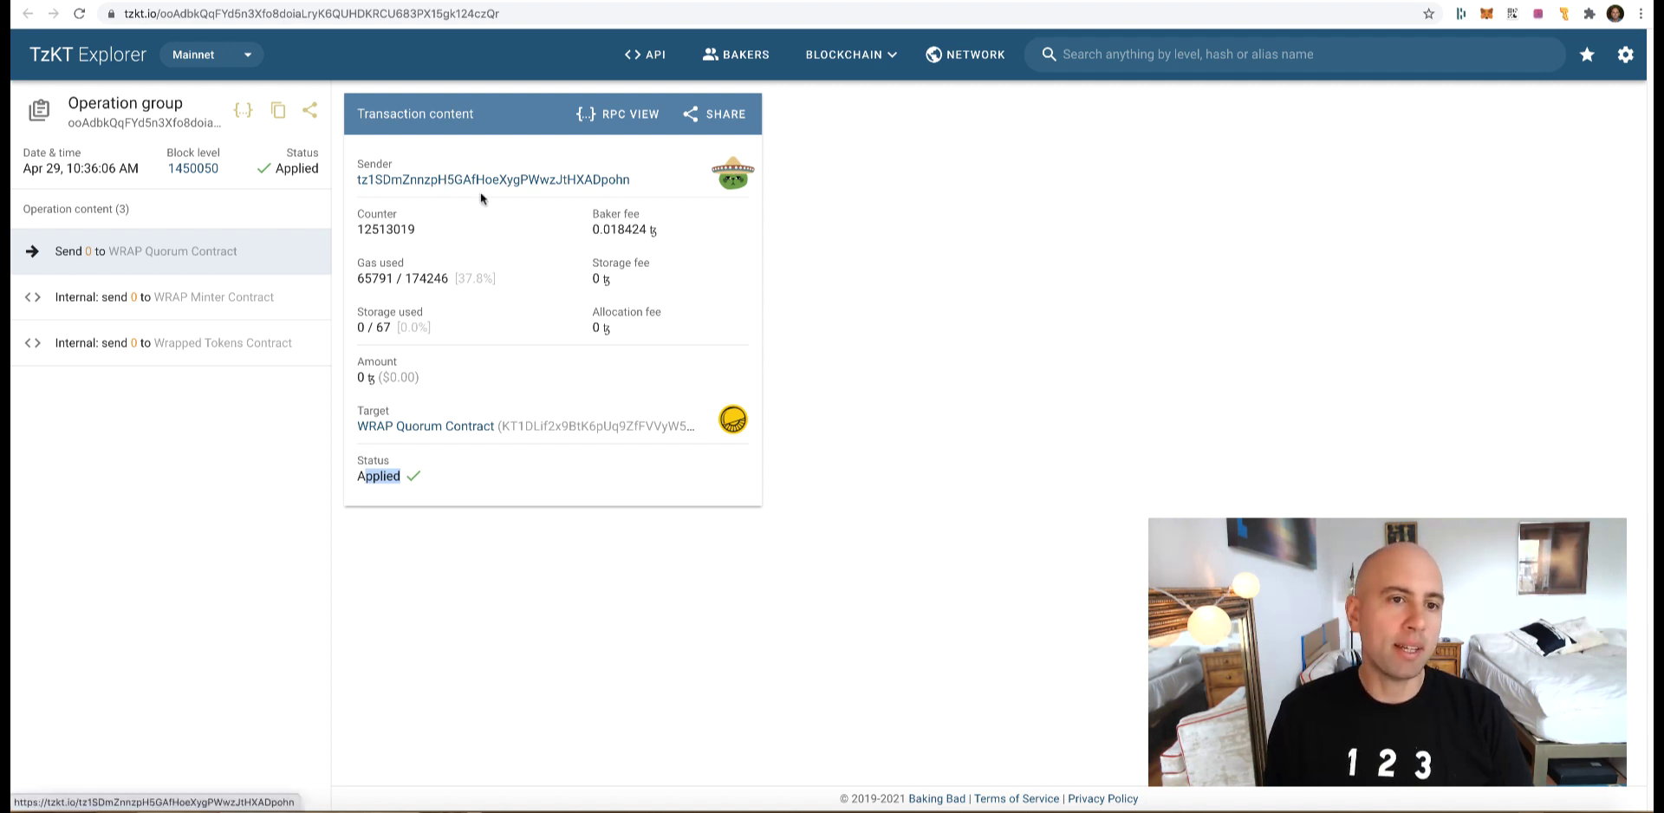
left_click_drag(668, 194, 356, 178)
left_click(353, 177)
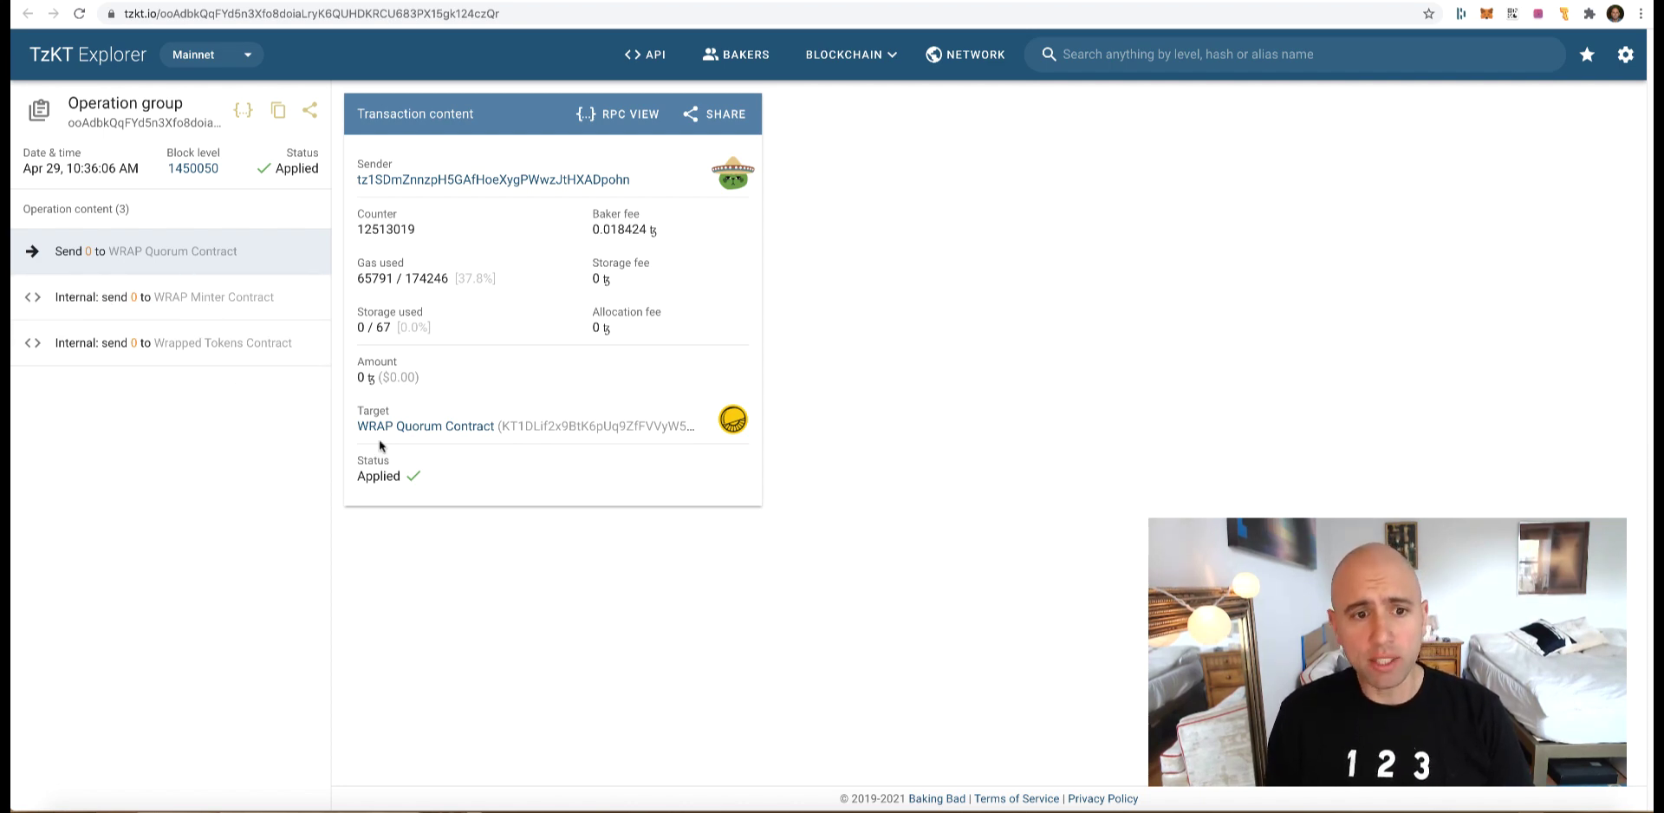
Inspect the operation's raw RPC JSON, then return to the Wrap minting page.
left_click(654, 117)
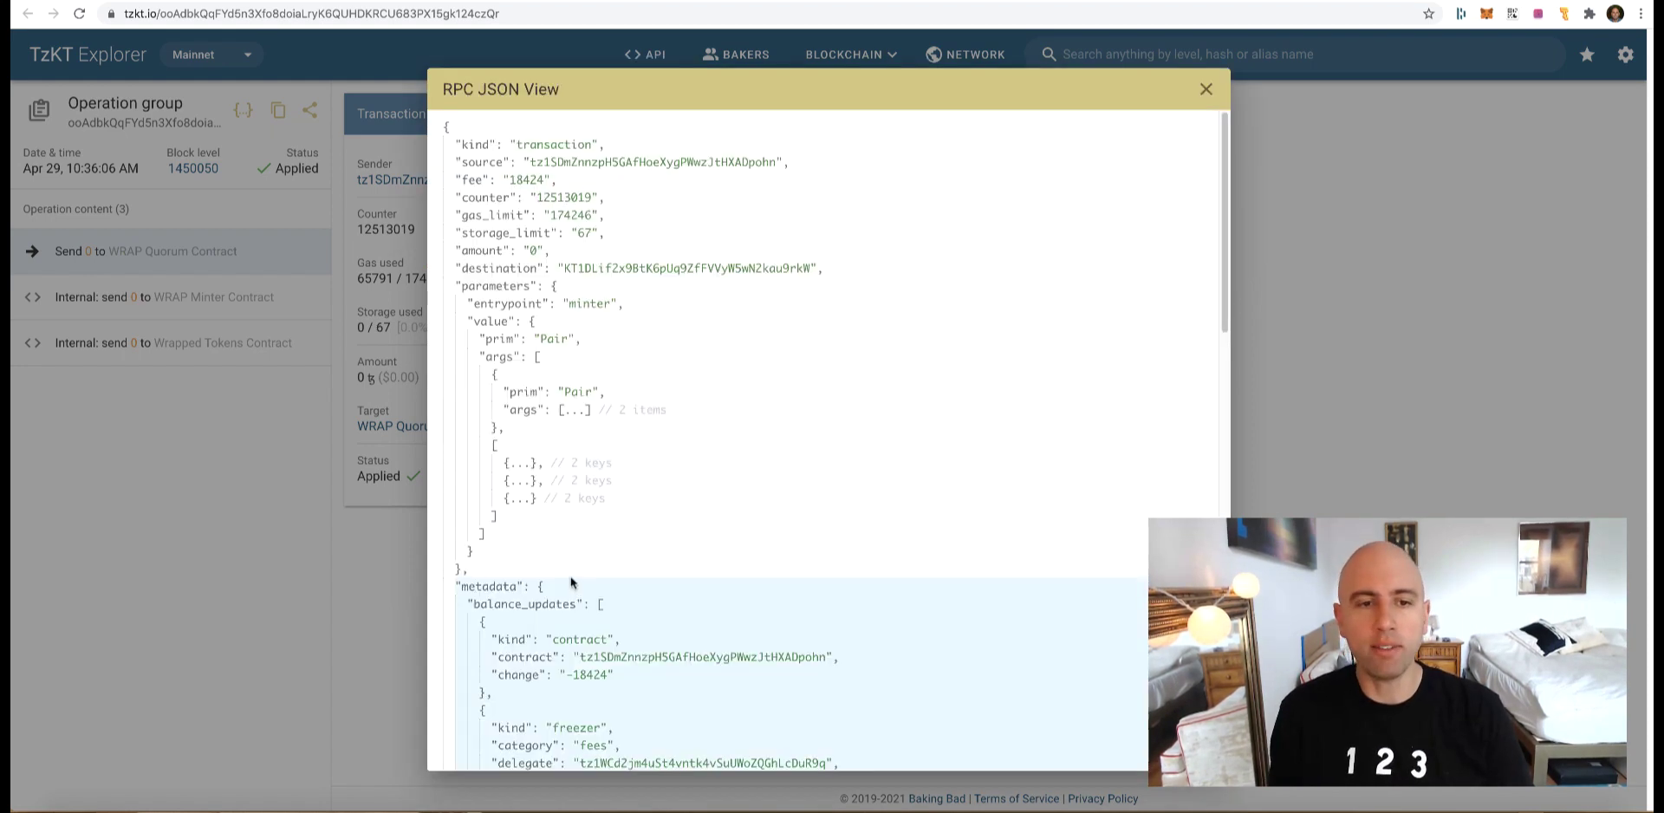
scroll(595, 520, "down", 10)
scroll(606, 590, "up", 7)
scroll(616, 554, "down", 1)
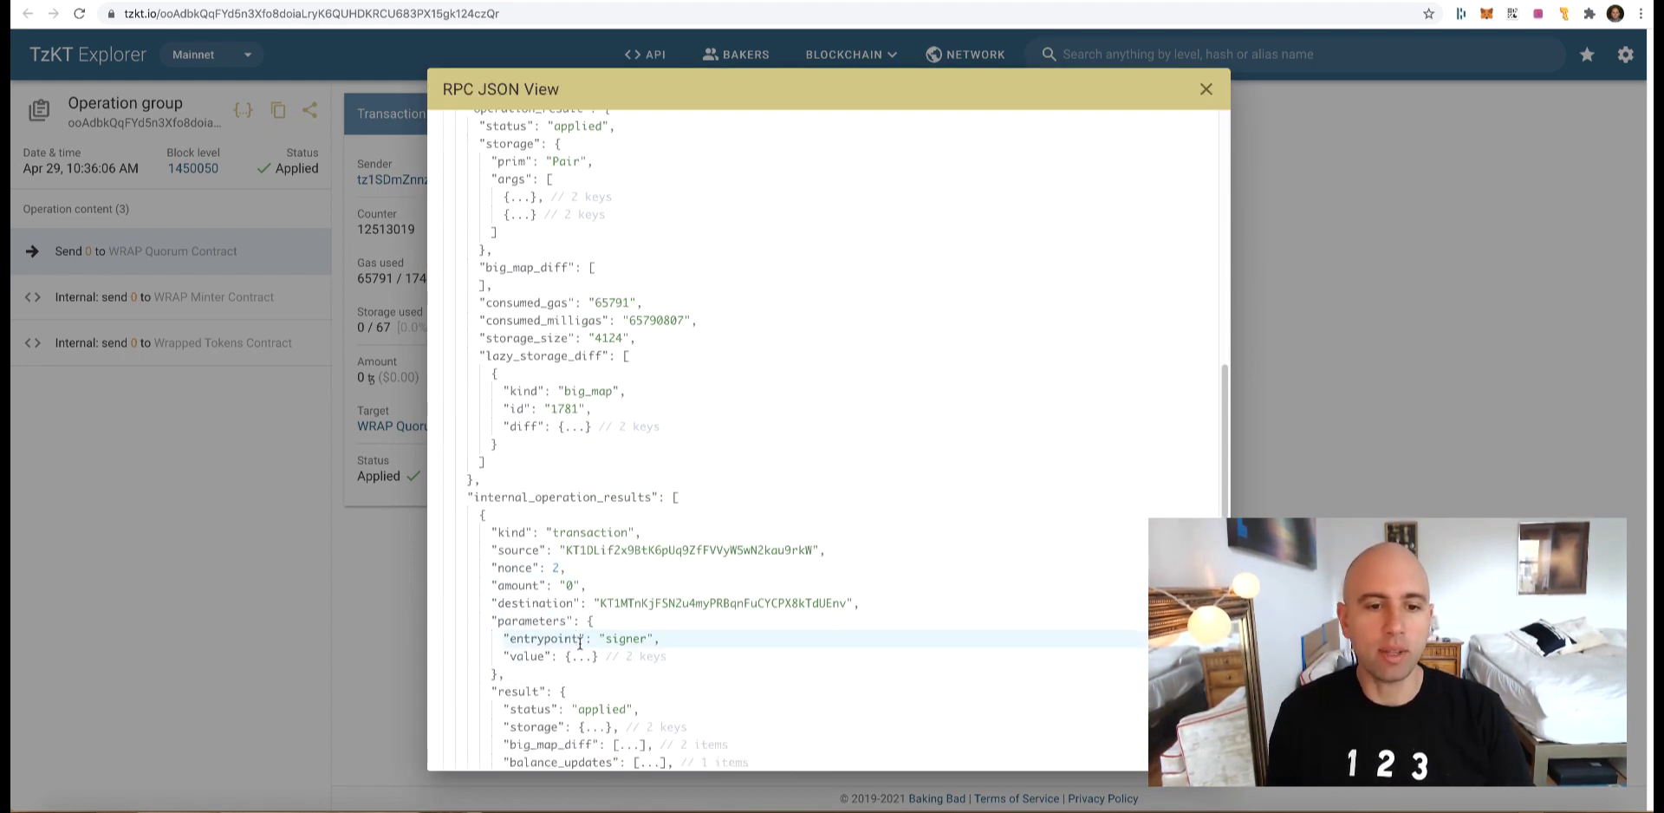
scroll(625, 525, "down", 4)
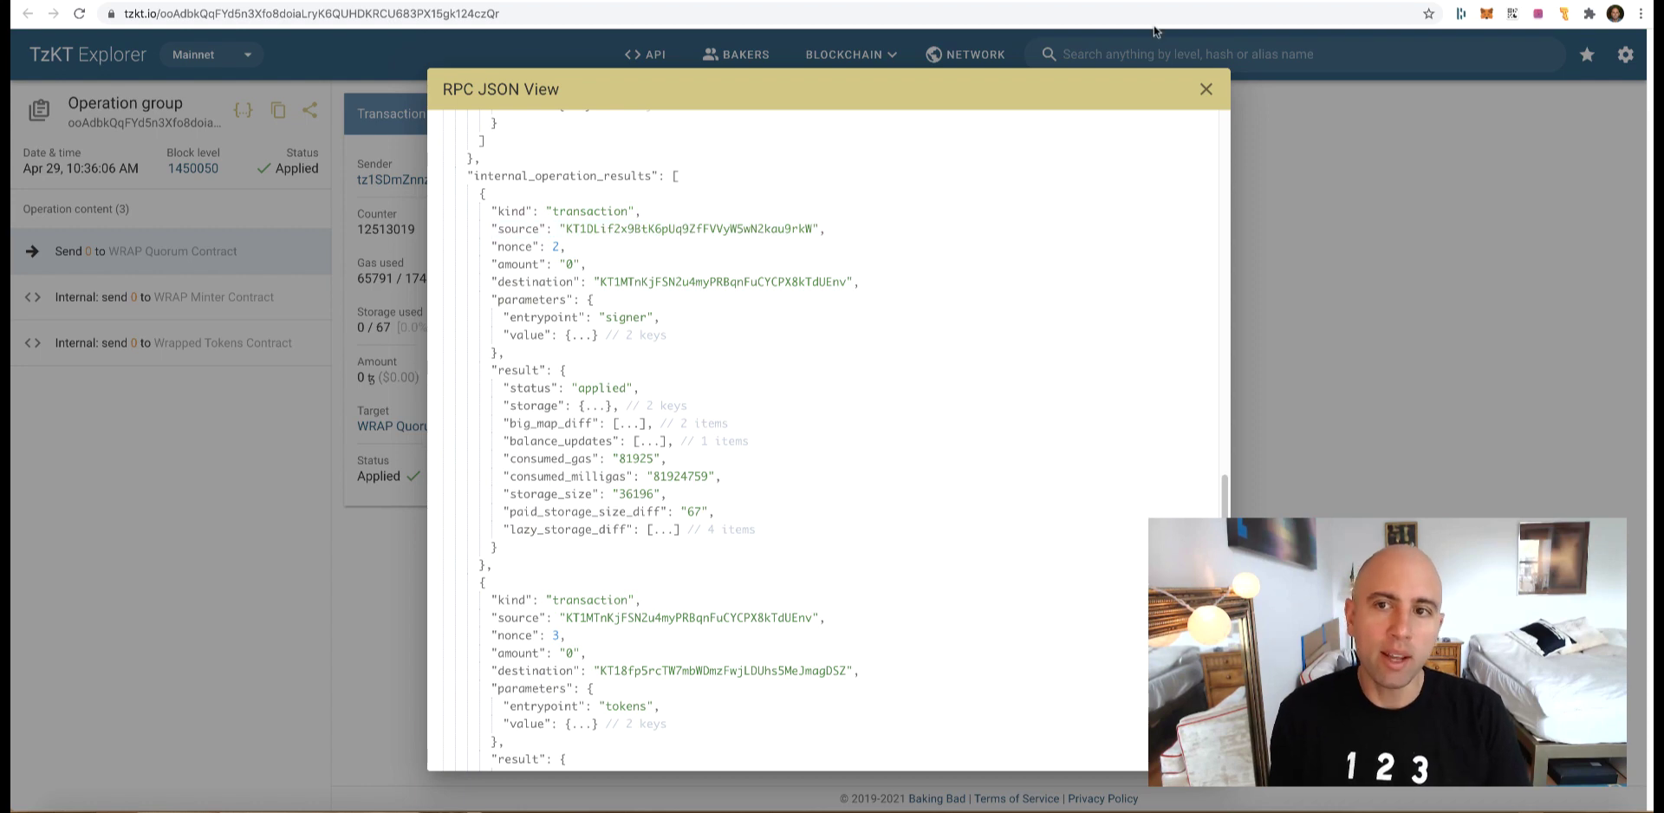
left_click(1207, 88)
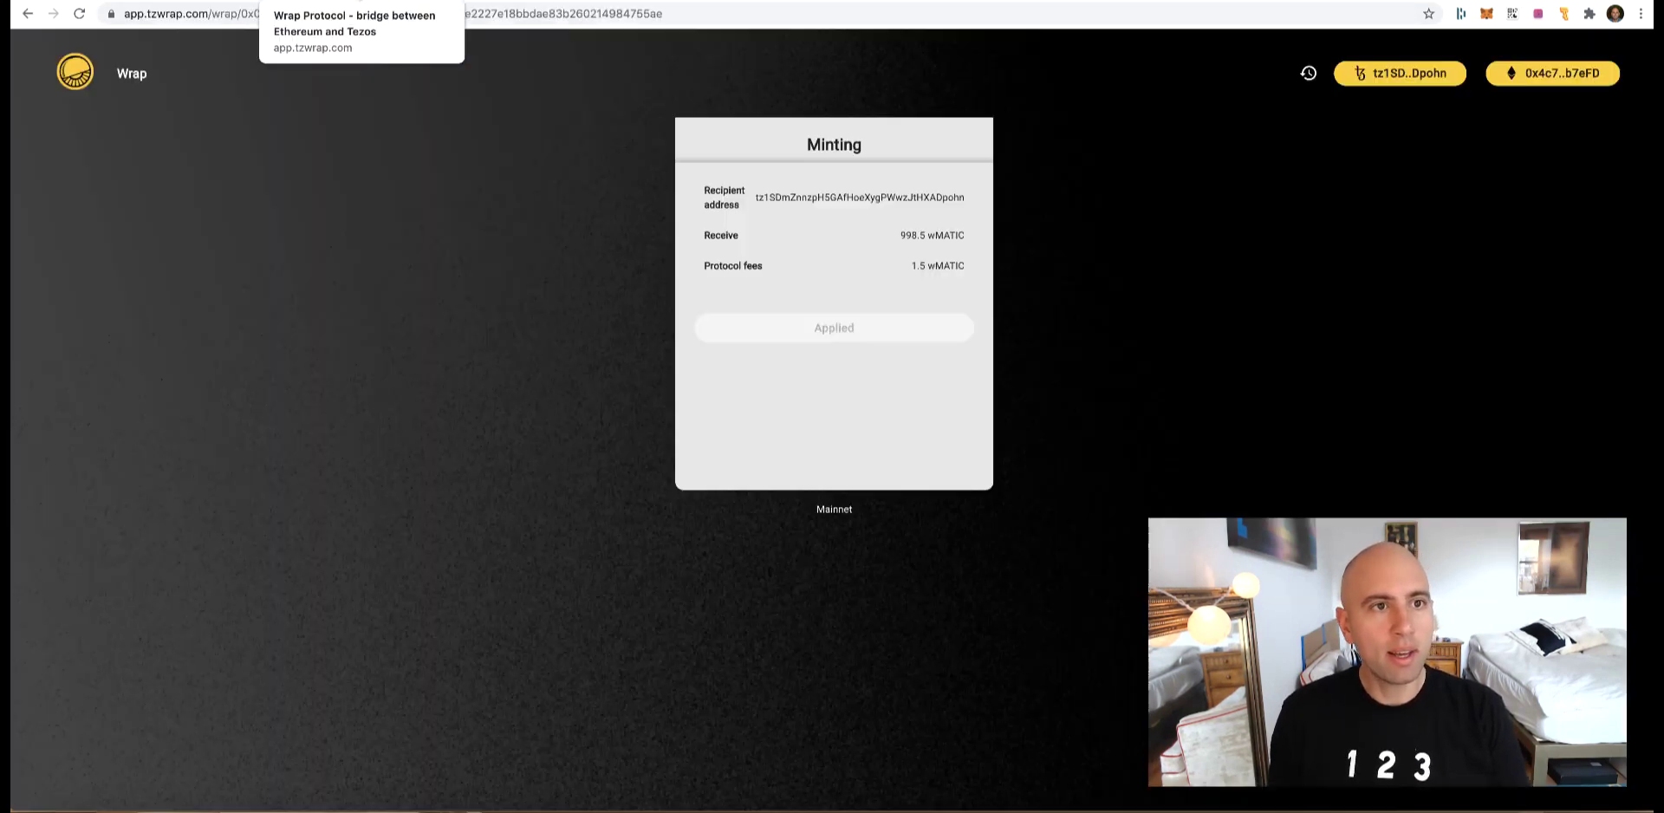
left_click(364, 3)
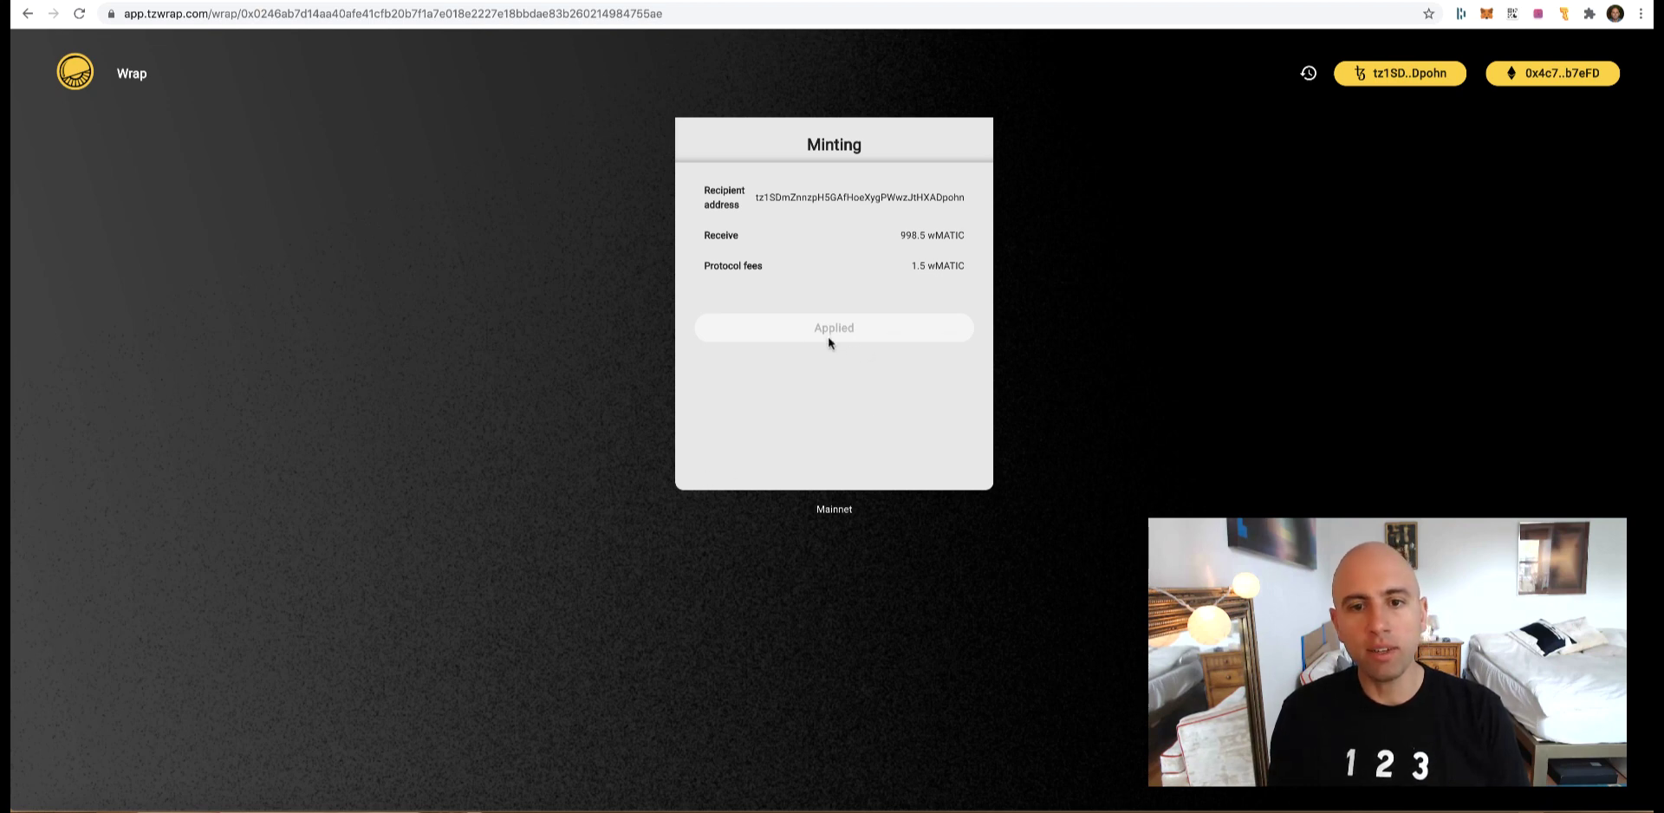
left_click(1565, 14)
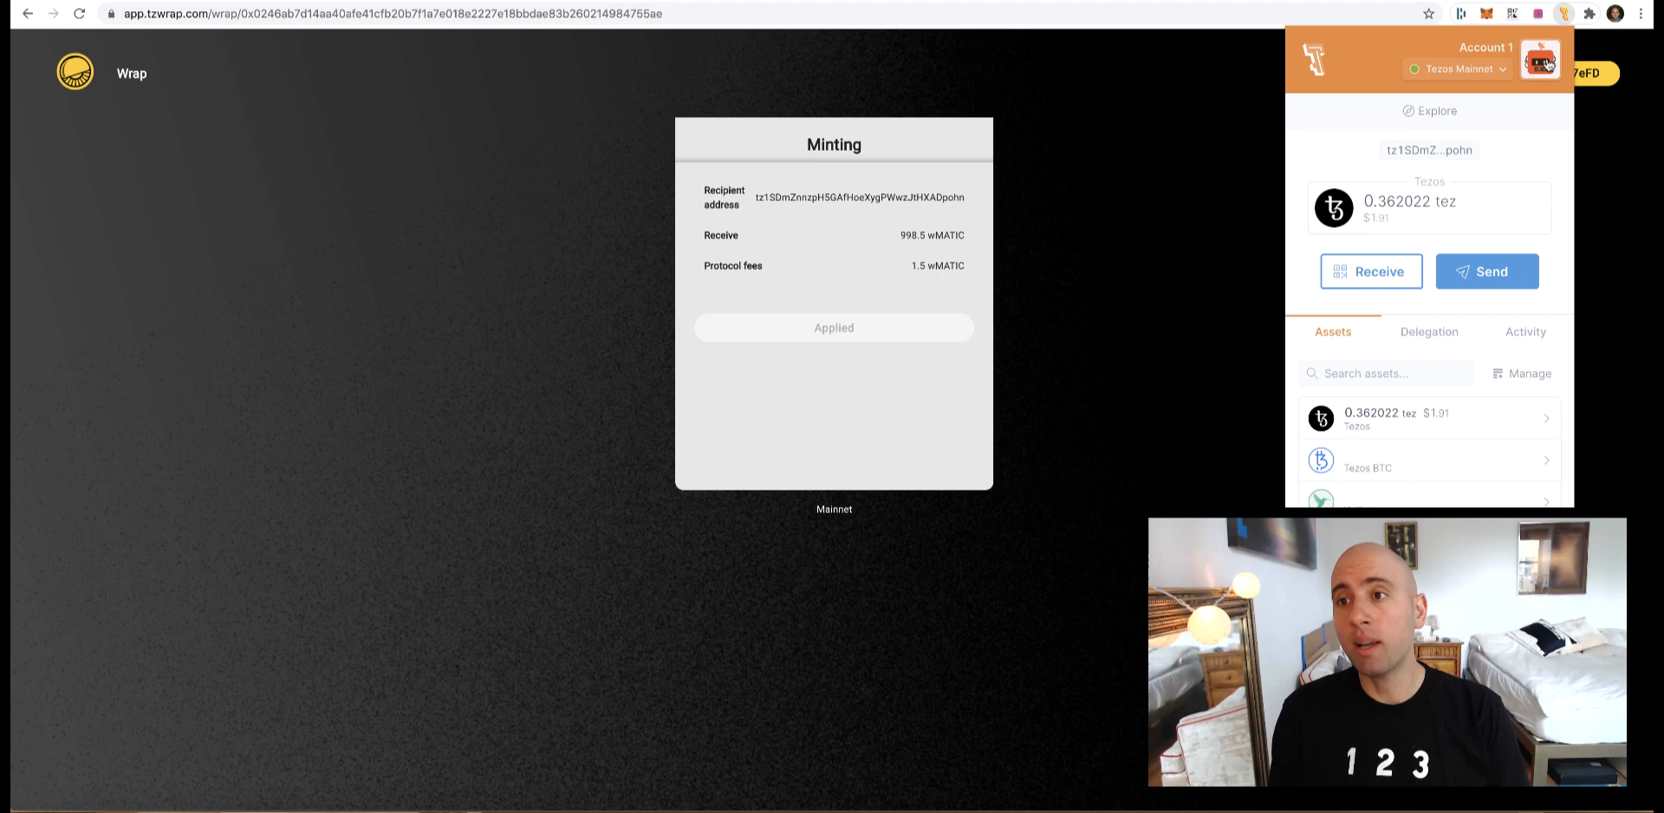
scroll(1431, 464, "down", 2)
scroll(1434, 469, "down", 3)
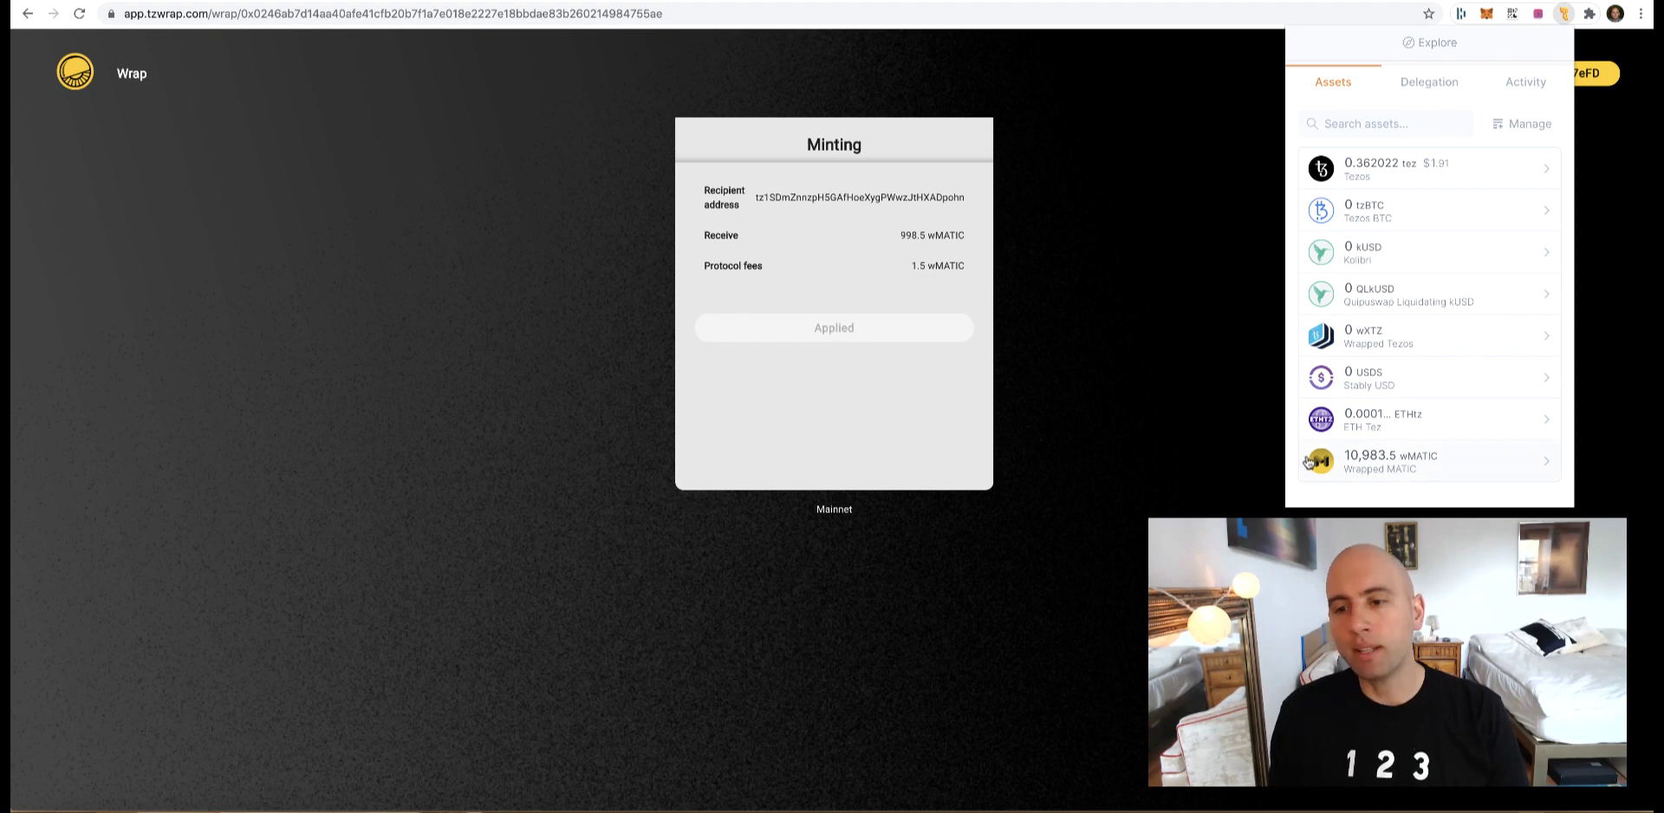
scroll(1406, 467, "up", 5)
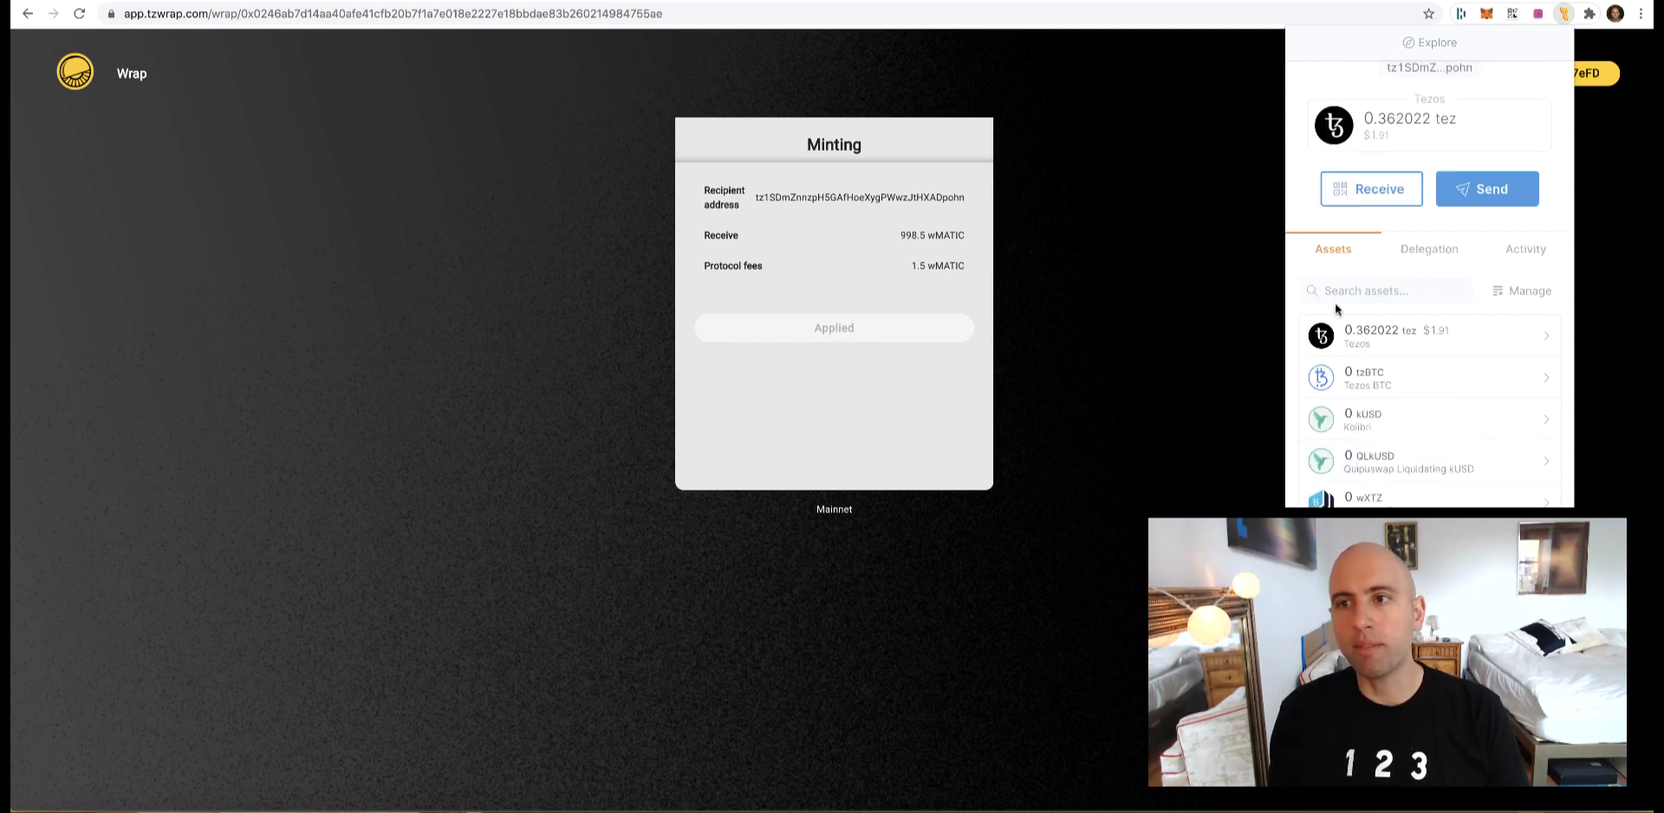
left_click(1162, 182)
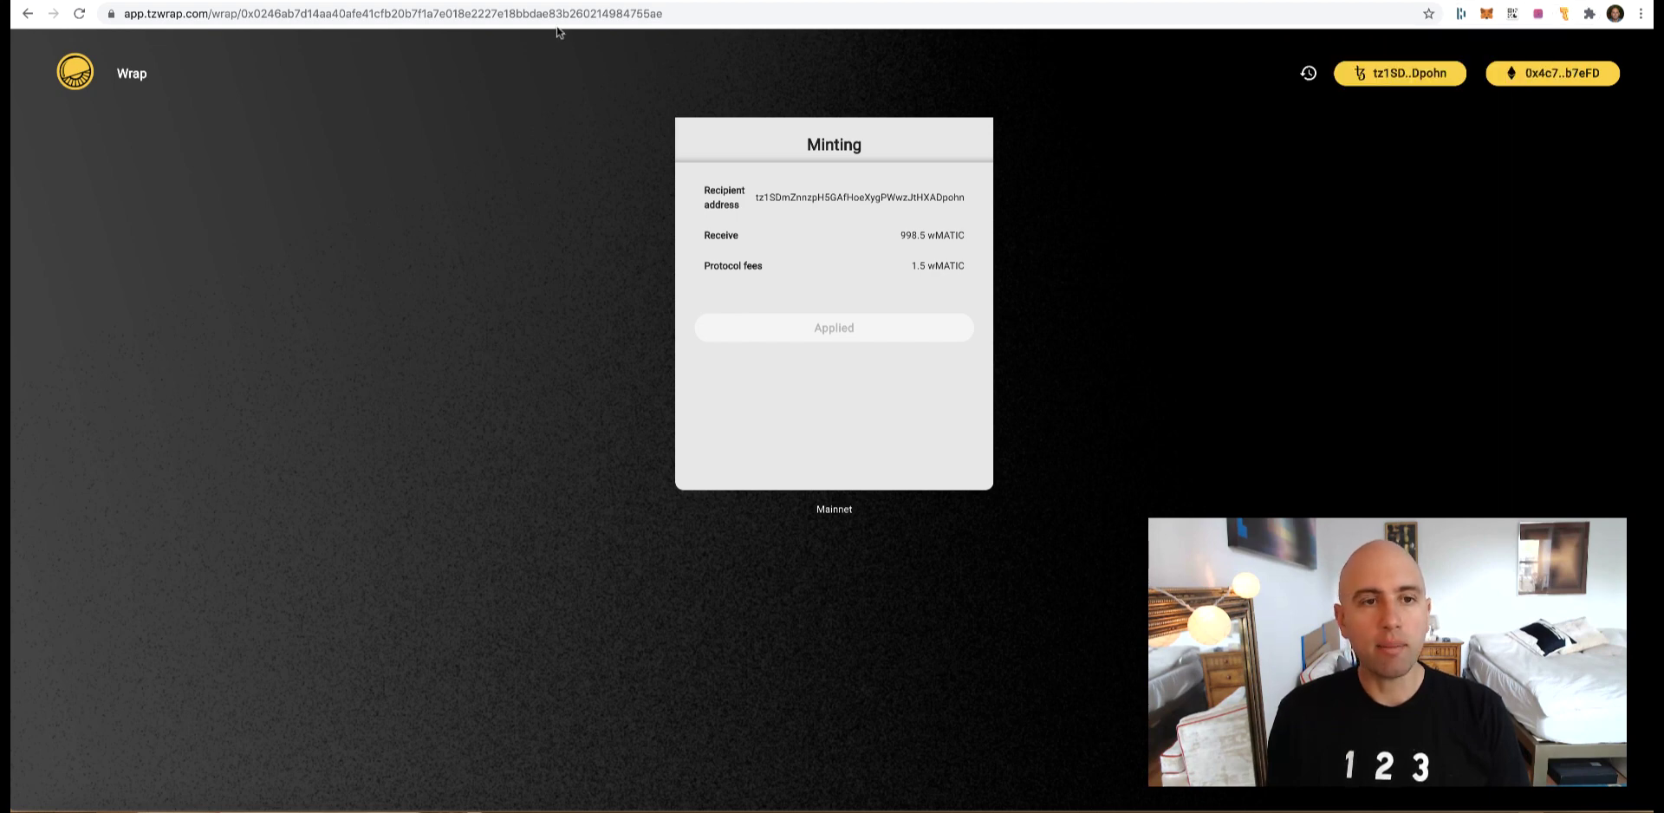